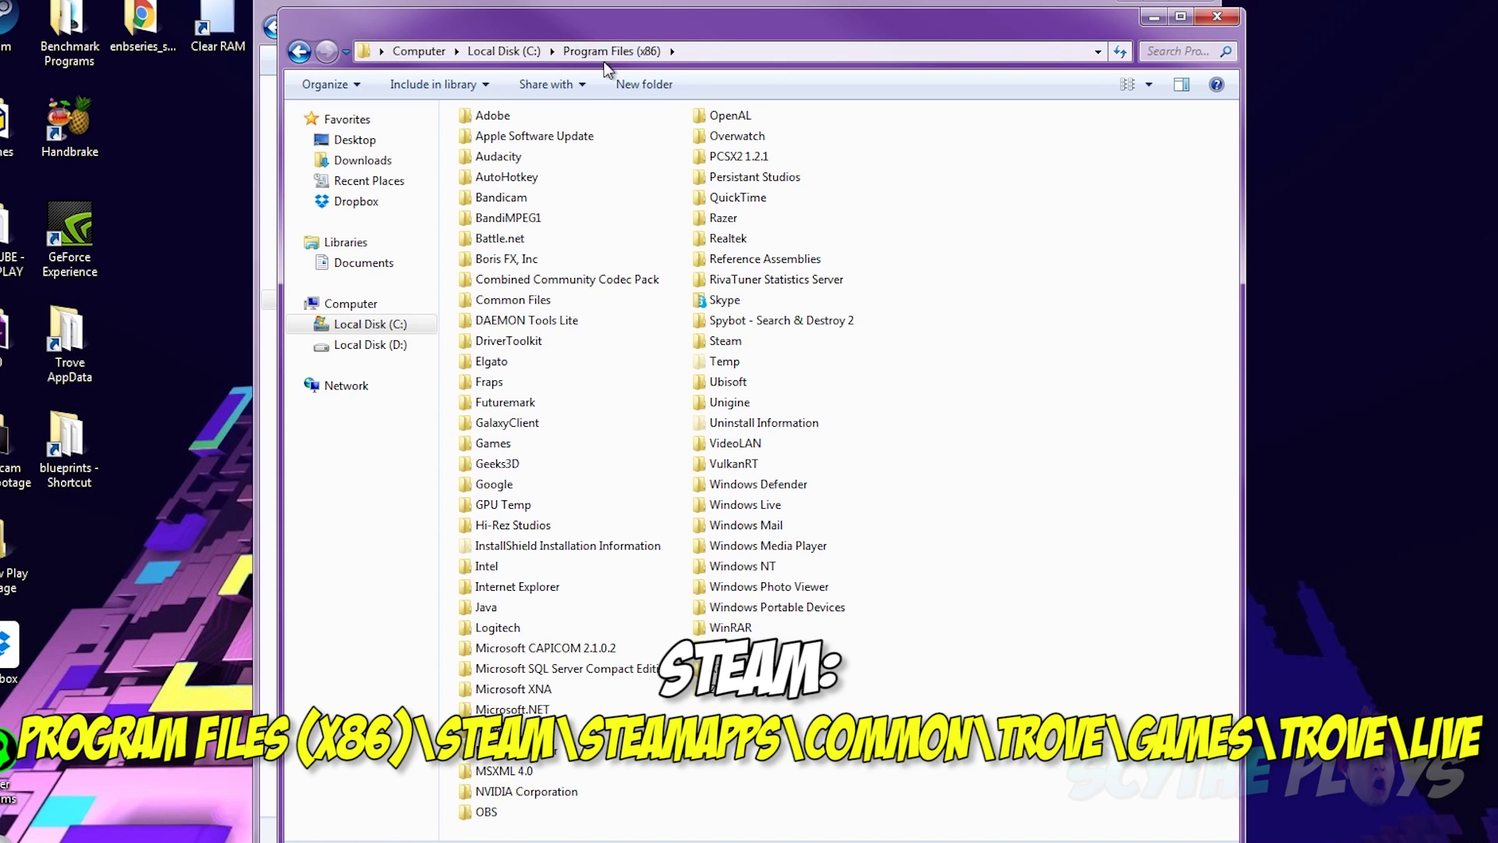
# Open the Trove folder under Steam\SteamApps\common in Program Files (x86)
pyautogui.doubleClick(727, 340)
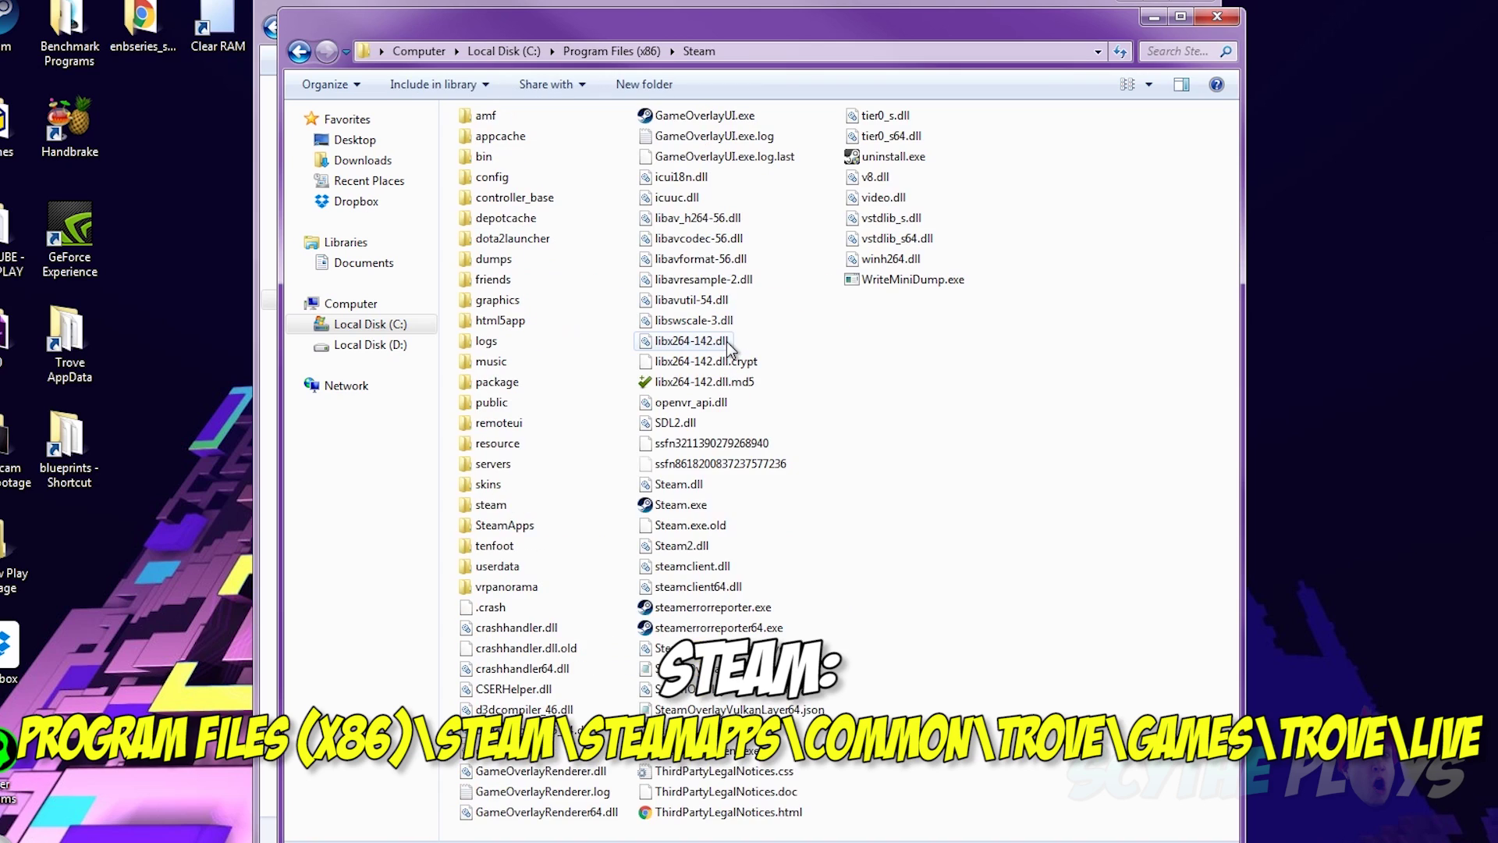
pyautogui.write('steamapps')
pyautogui.press('Return')
pyautogui.write('common')
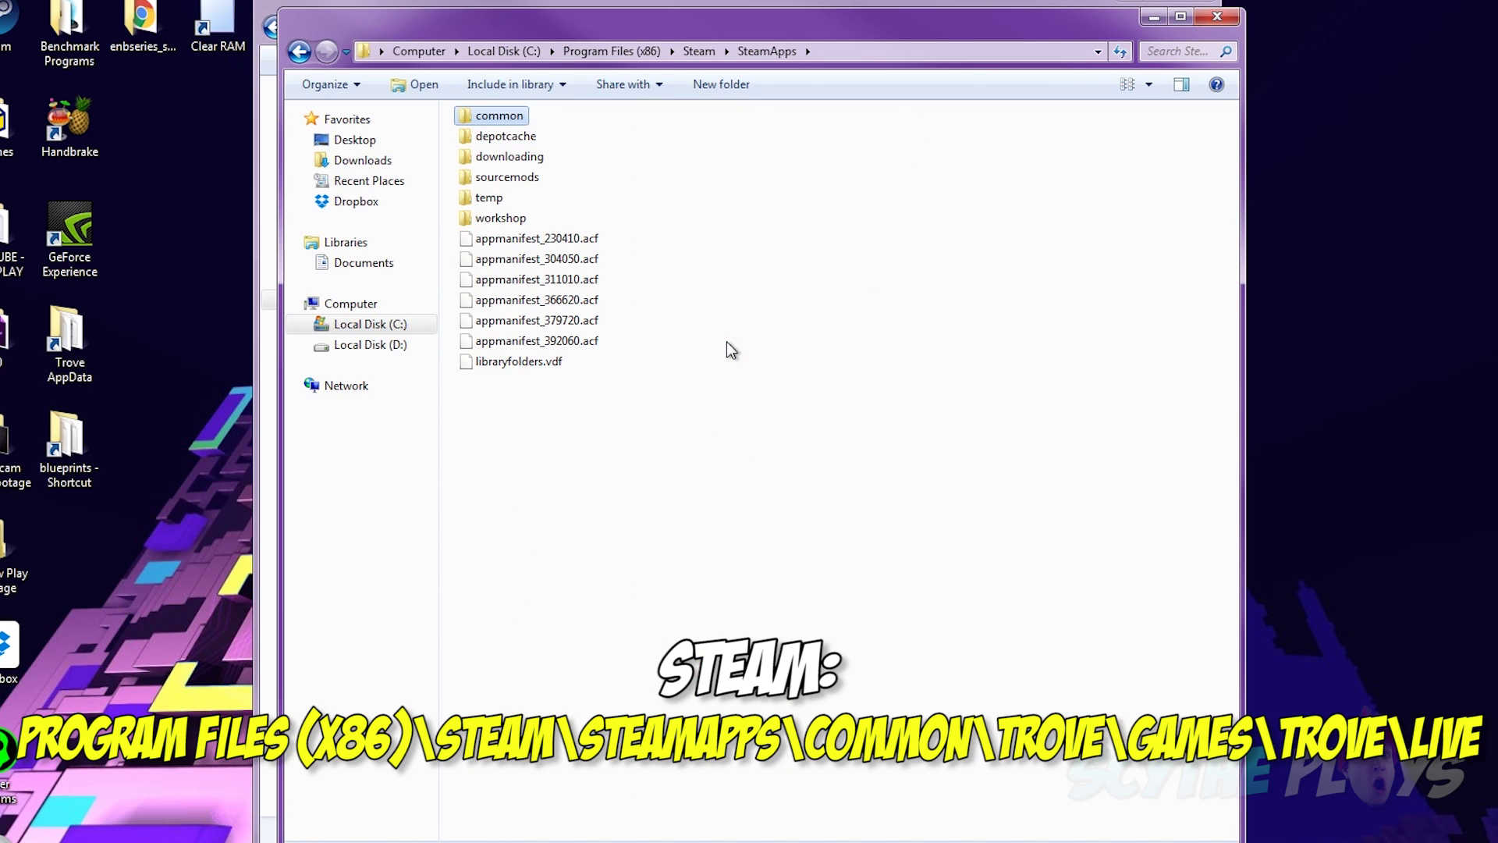
pyautogui.press('Return')
pyautogui.write('trove')
pyautogui.press('Return')
# Open the Live folder under Games\Trove inside the Steam version's Trove directory
pyautogui.write('games')
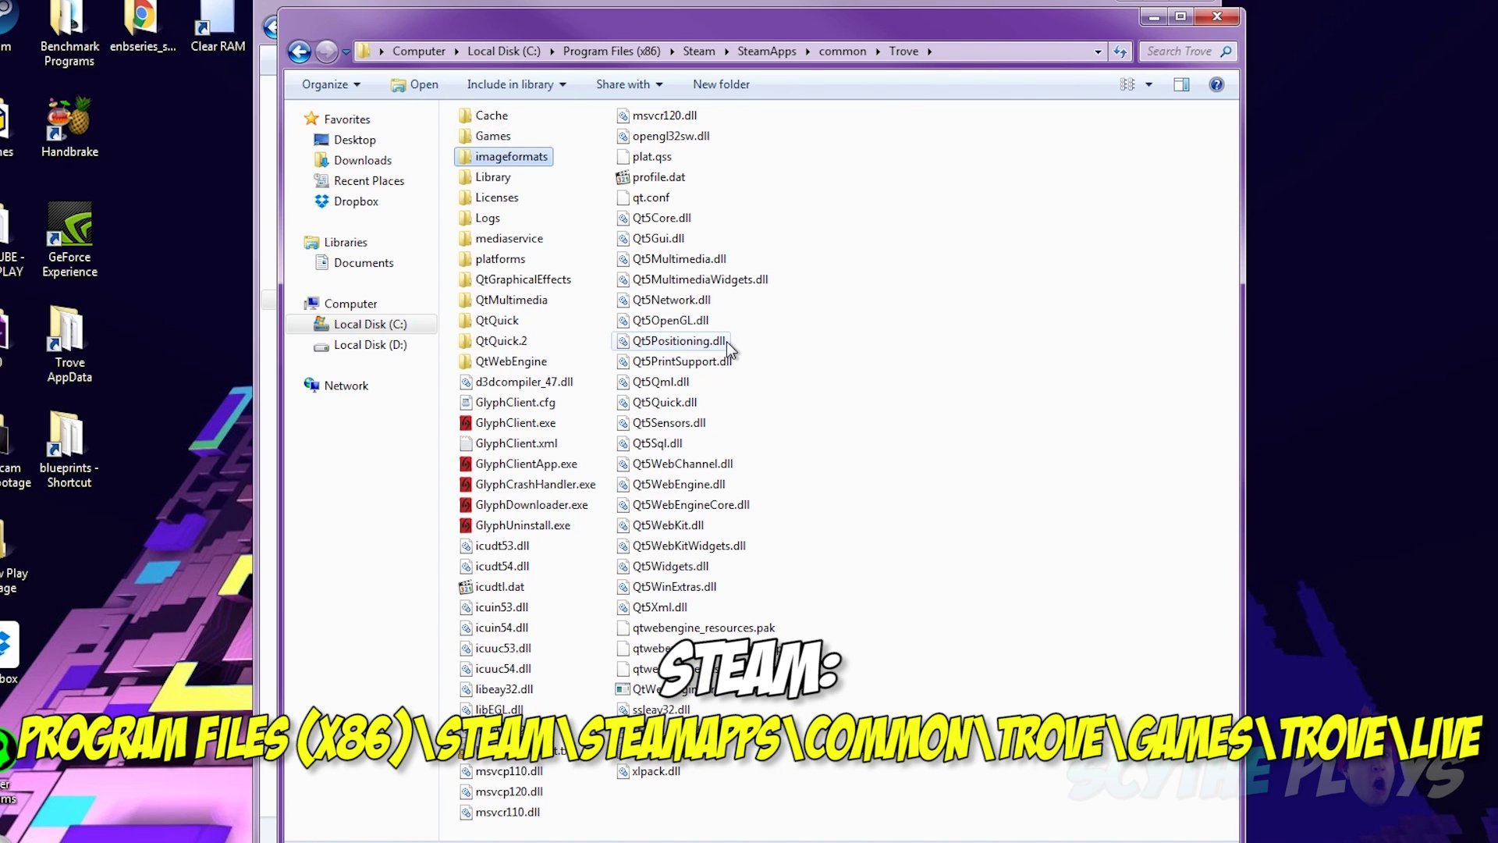
pyautogui.press('Return')
pyautogui.write('t')
pyautogui.press('Return')
pyautogui.write('live')
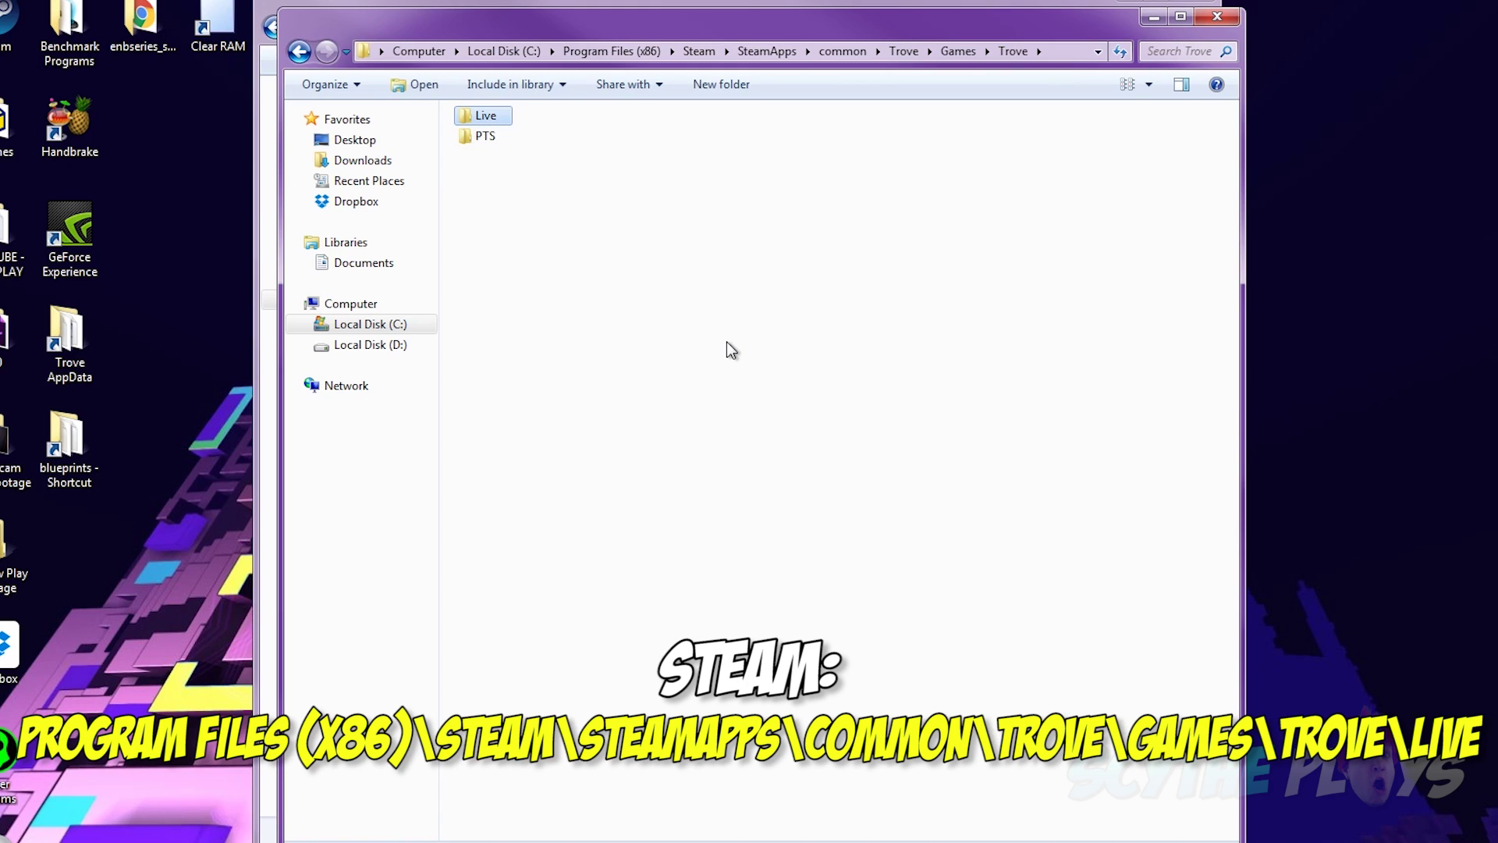
pyautogui.press('Return')
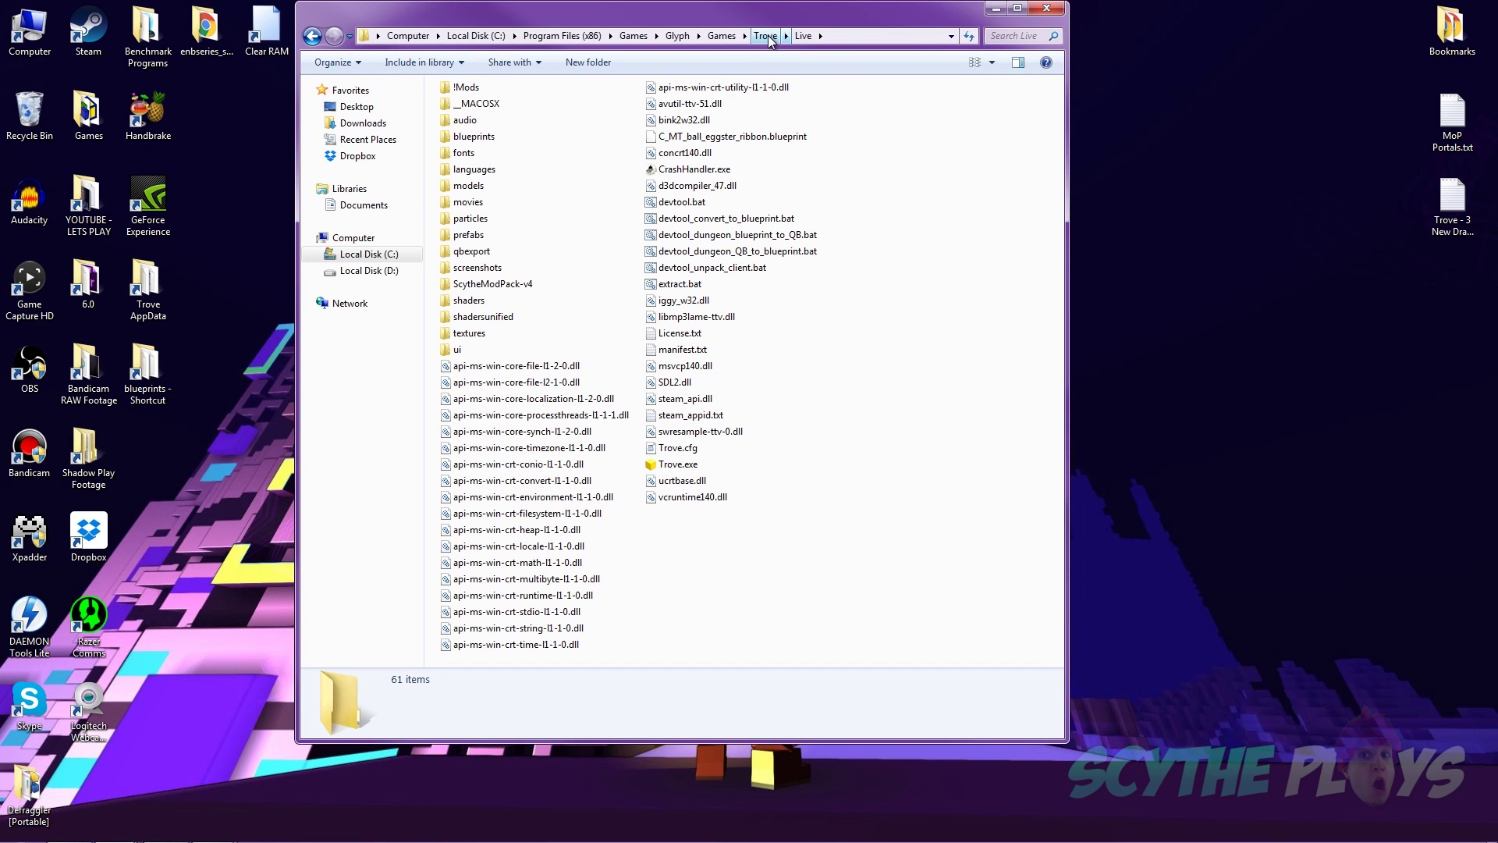
# Go up to the Glyph installation's Trove folder, reopen Live and point out the !Mods folder
pyautogui.click(766, 35)
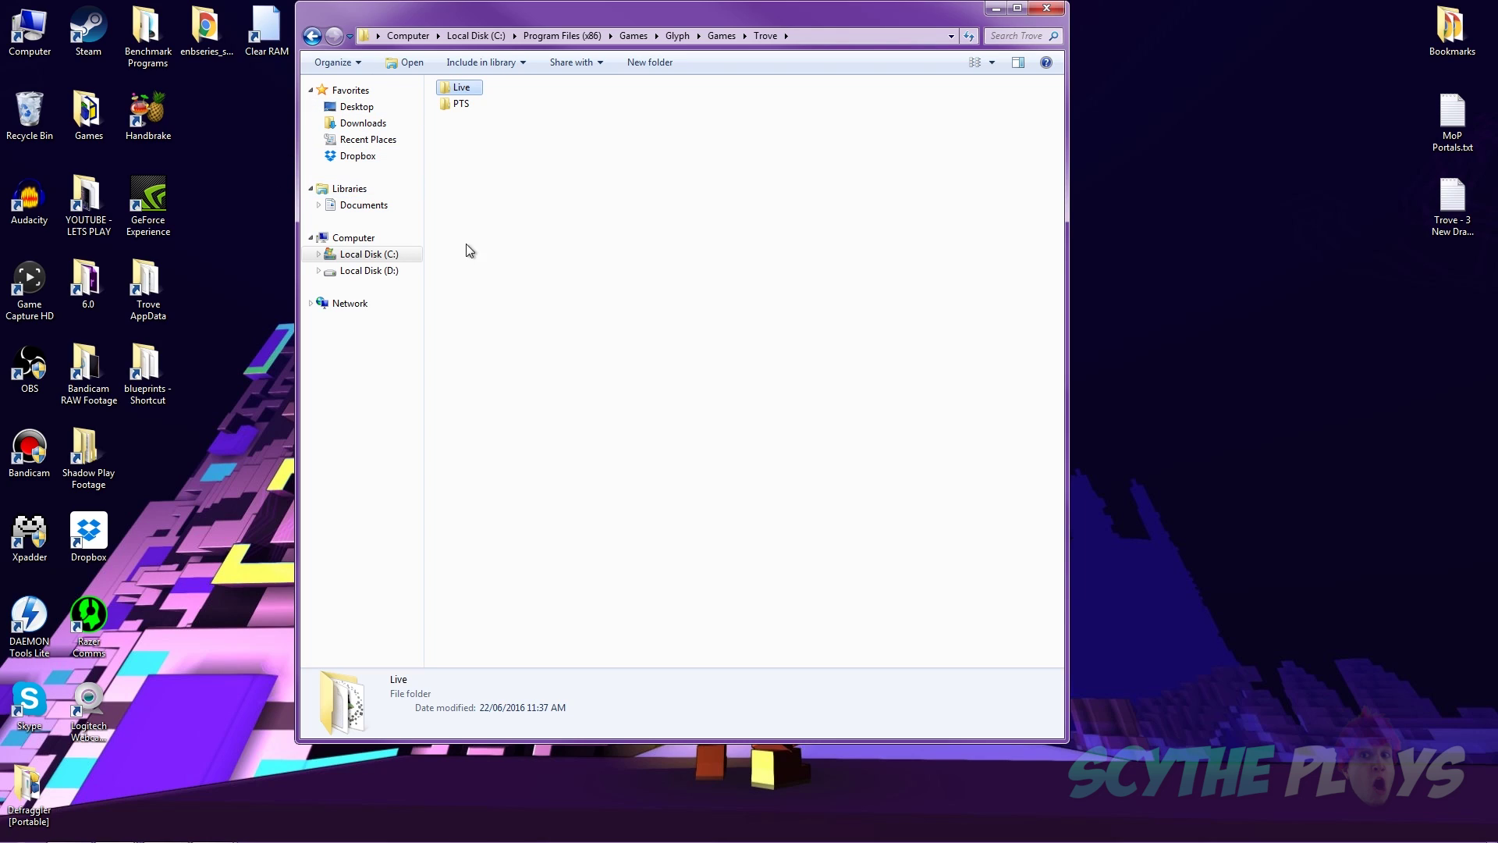
pyautogui.doubleClick(461, 89)
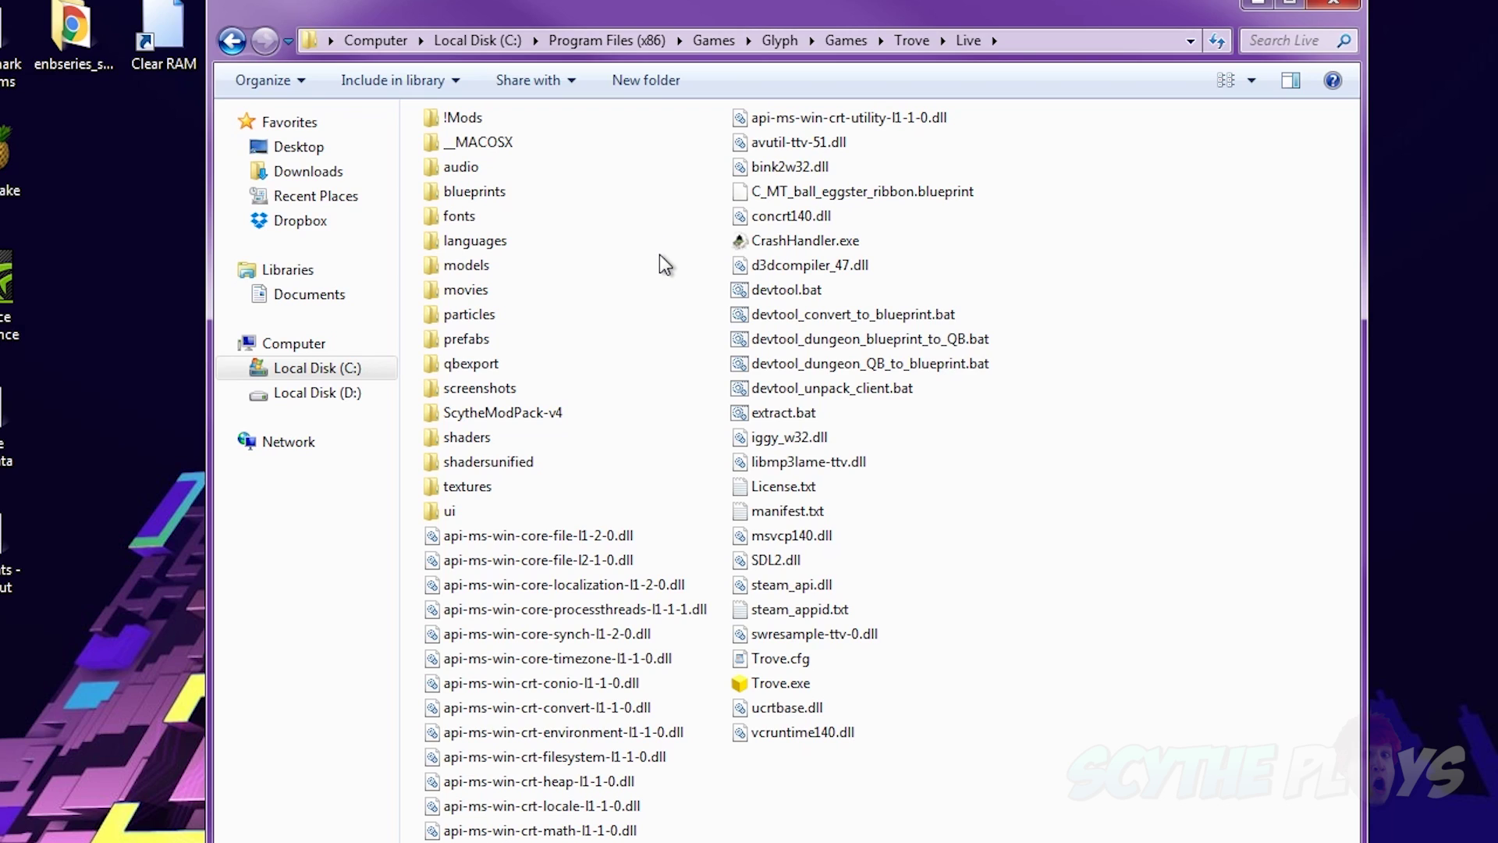
pyautogui.click(469, 118)
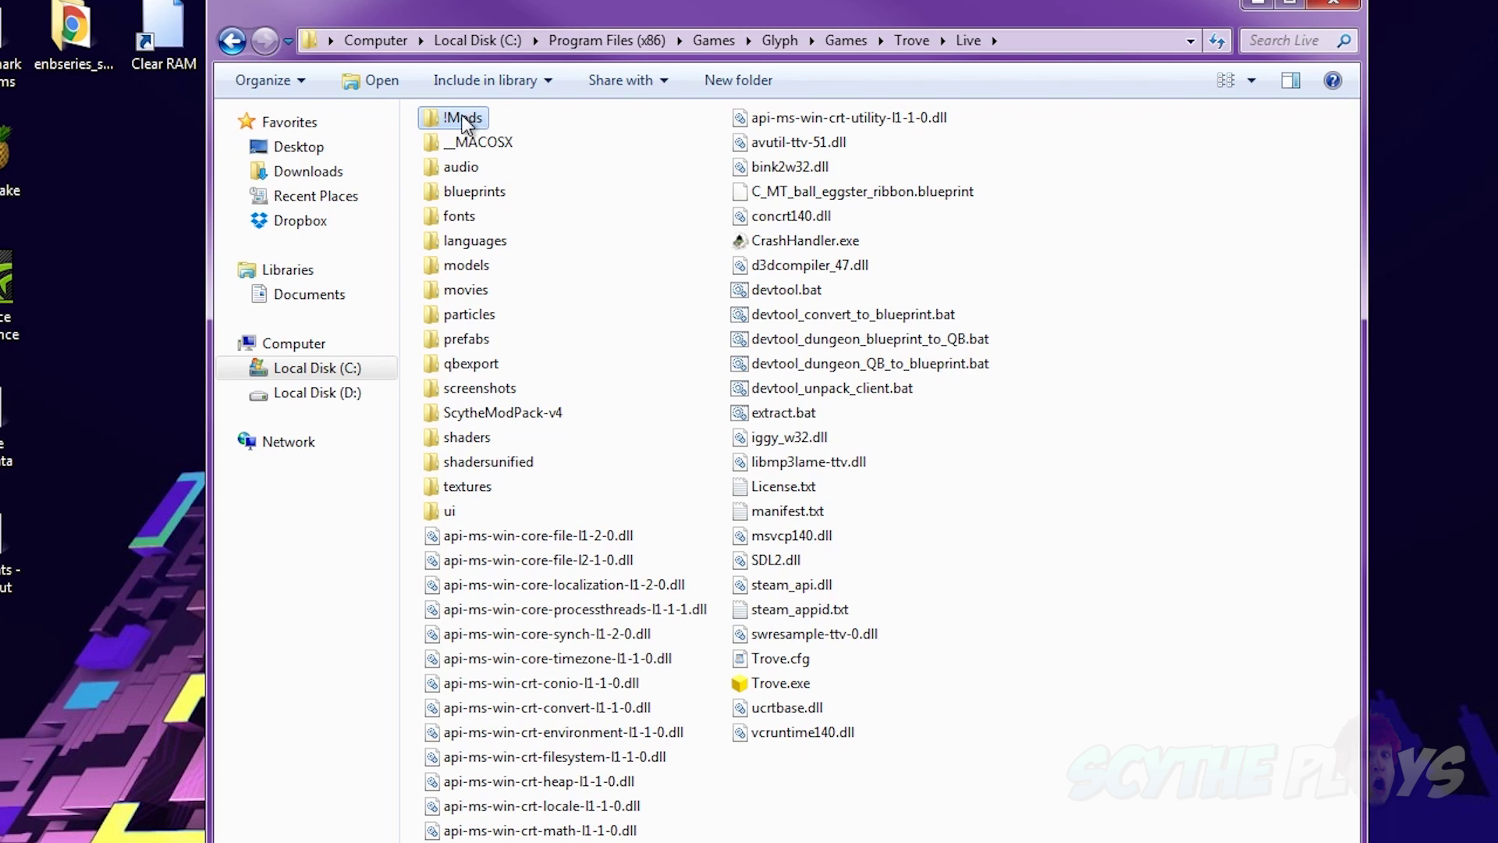
pyautogui.click(639, 256)
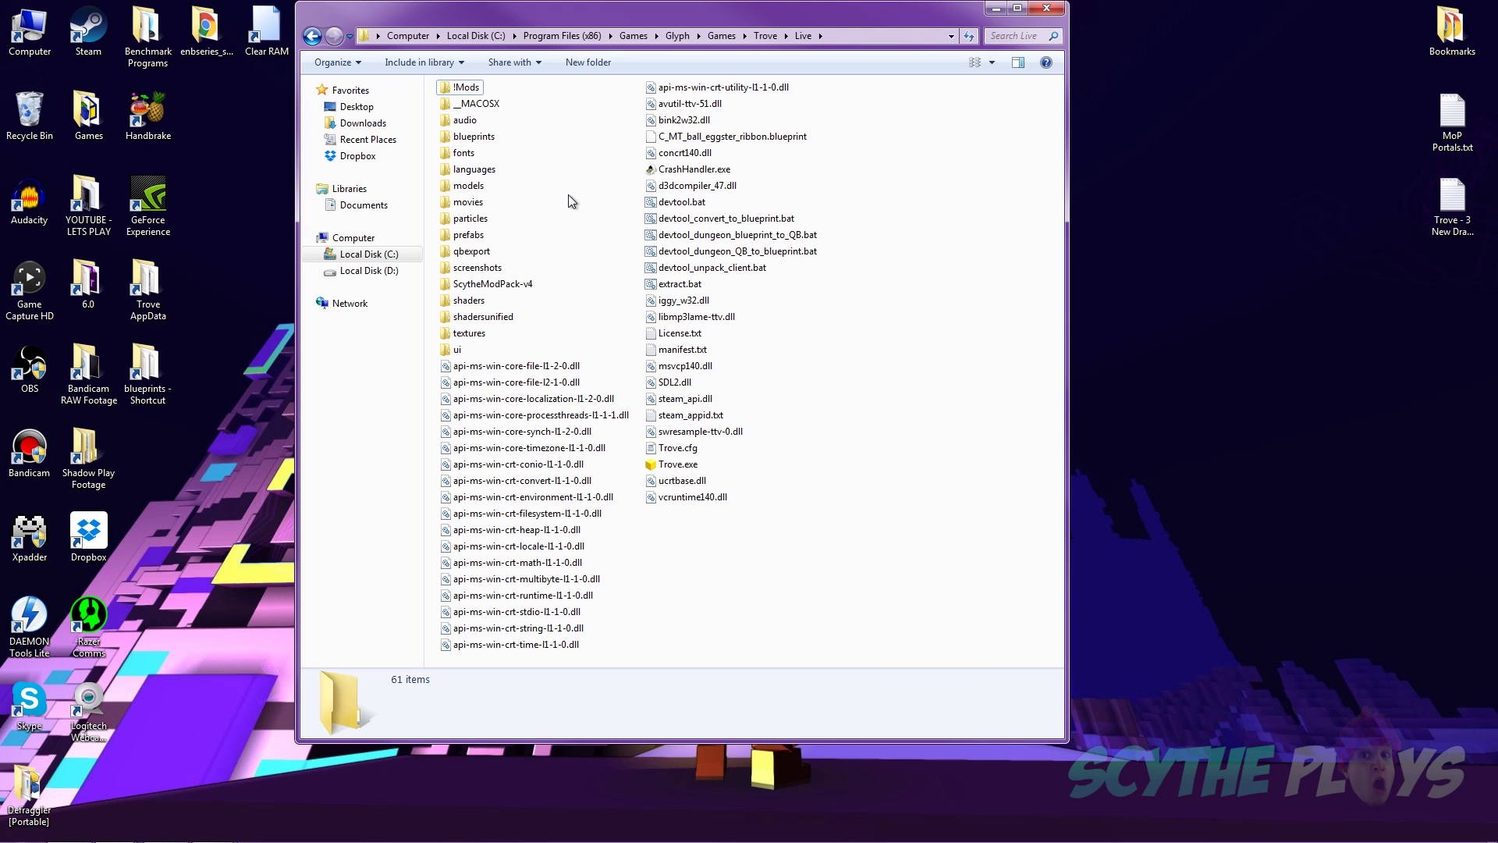
# Open the blueprints folder in a separate window and arrange it next to the Live folder window
pyautogui.click(484, 139)
pyautogui.keyDown('ctrl'); pyautogui.click(484, 139); pyautogui.keyUp('ctrl')
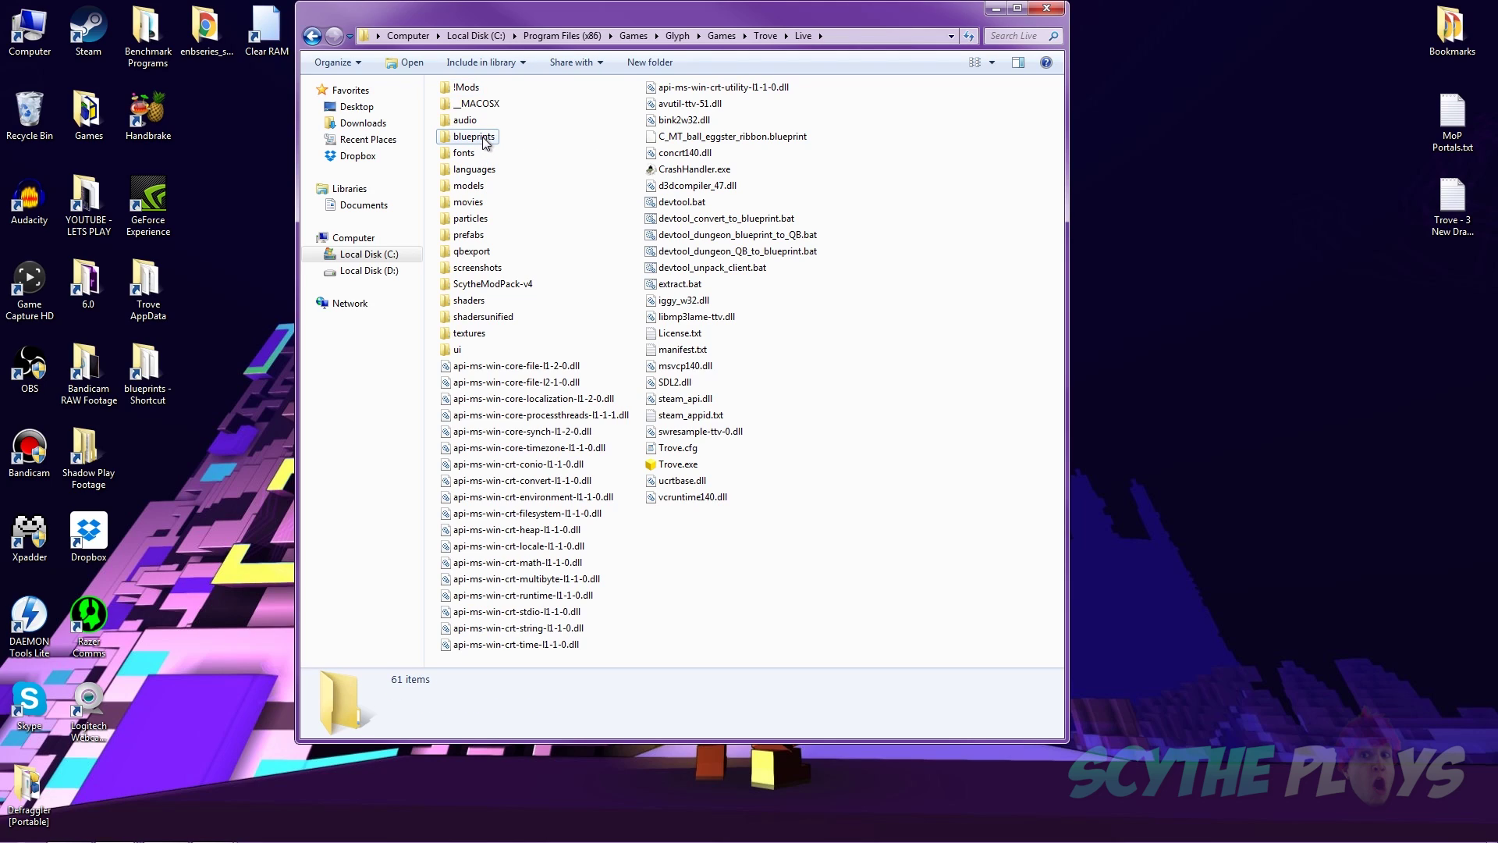
pyautogui.keyDown('ctrl'); pyautogui.doubleClick(484, 139); pyautogui.keyUp('ctrl')
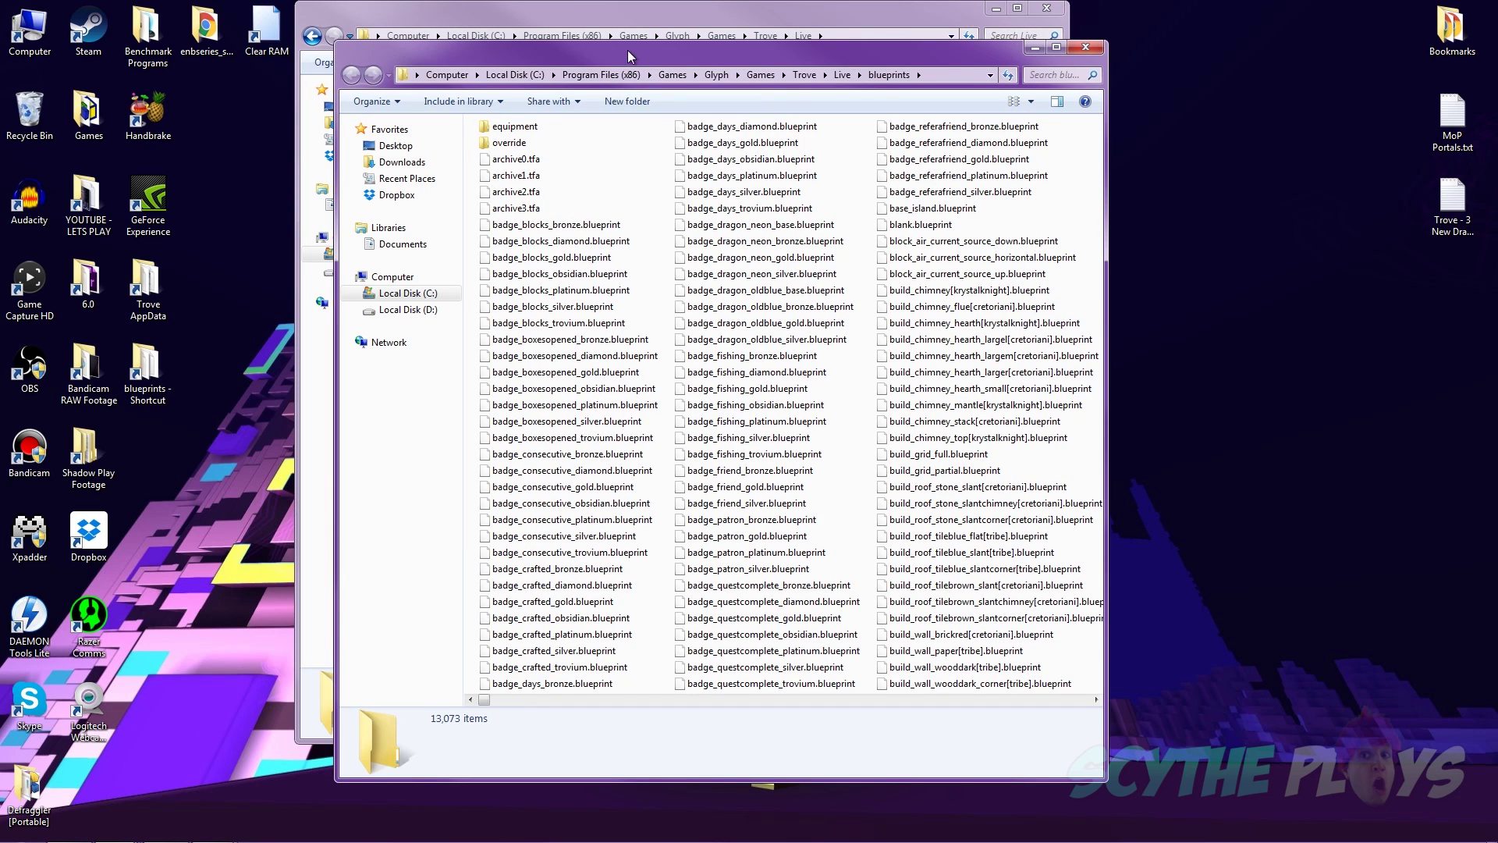
pyautogui.moveTo(621, 39)
pyautogui.mouseDown()
pyautogui.moveTo(853, 79)
pyautogui.moveTo(888, 67)
pyautogui.moveTo(765, 26)
pyautogui.moveTo(600, 31)
pyautogui.mouseUp()
pyautogui.moveTo(852, 74); pyautogui.dragTo(871, 58)
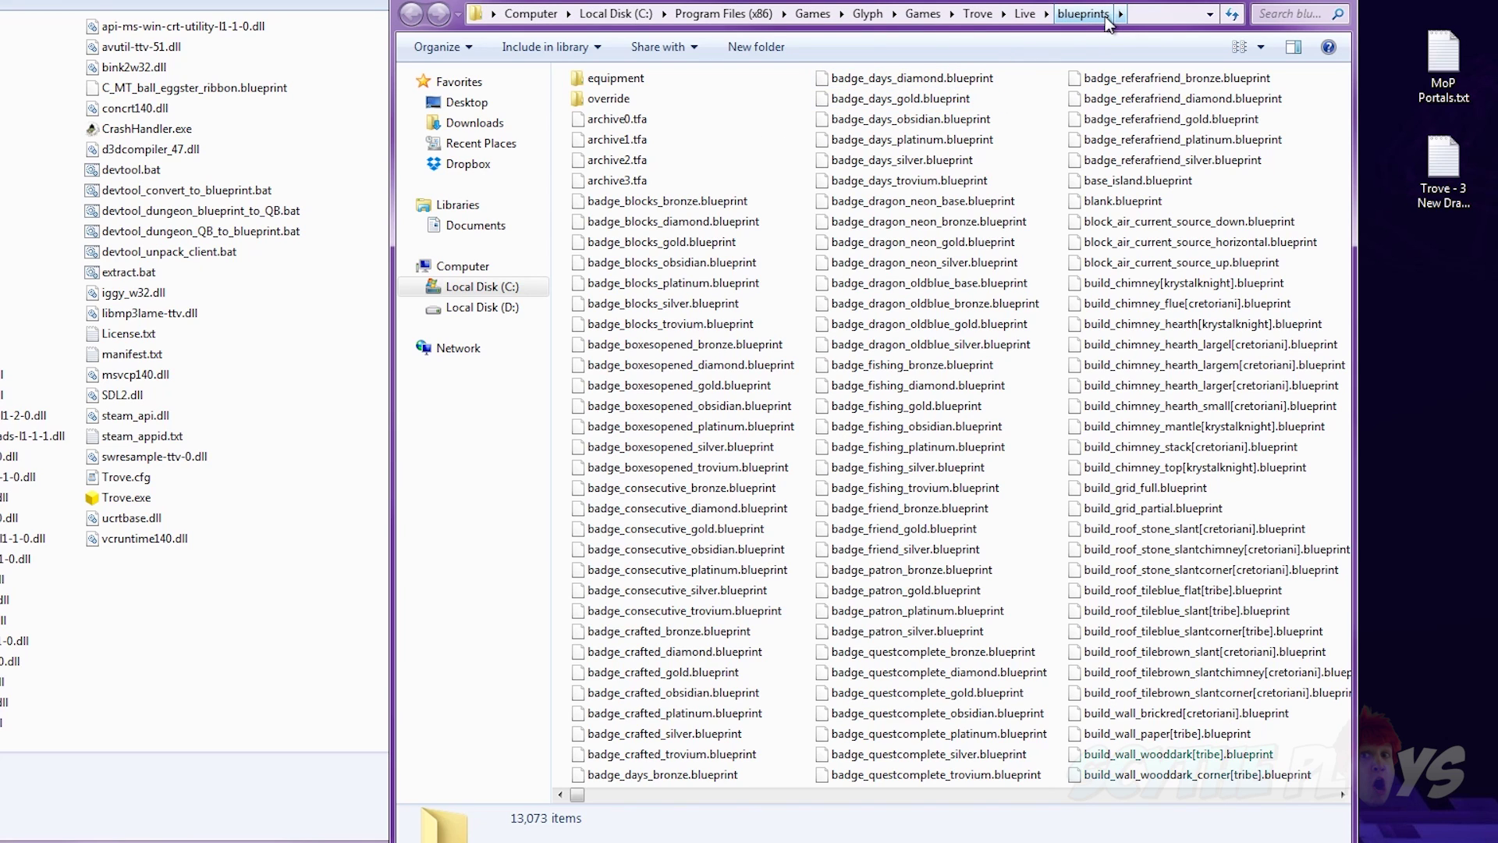
# Look through the files in the blueprints folder, including the badge, build and c_c creature blueprints
pyautogui.click(902, 139)
pyautogui.scroll(-1, 902, 139)
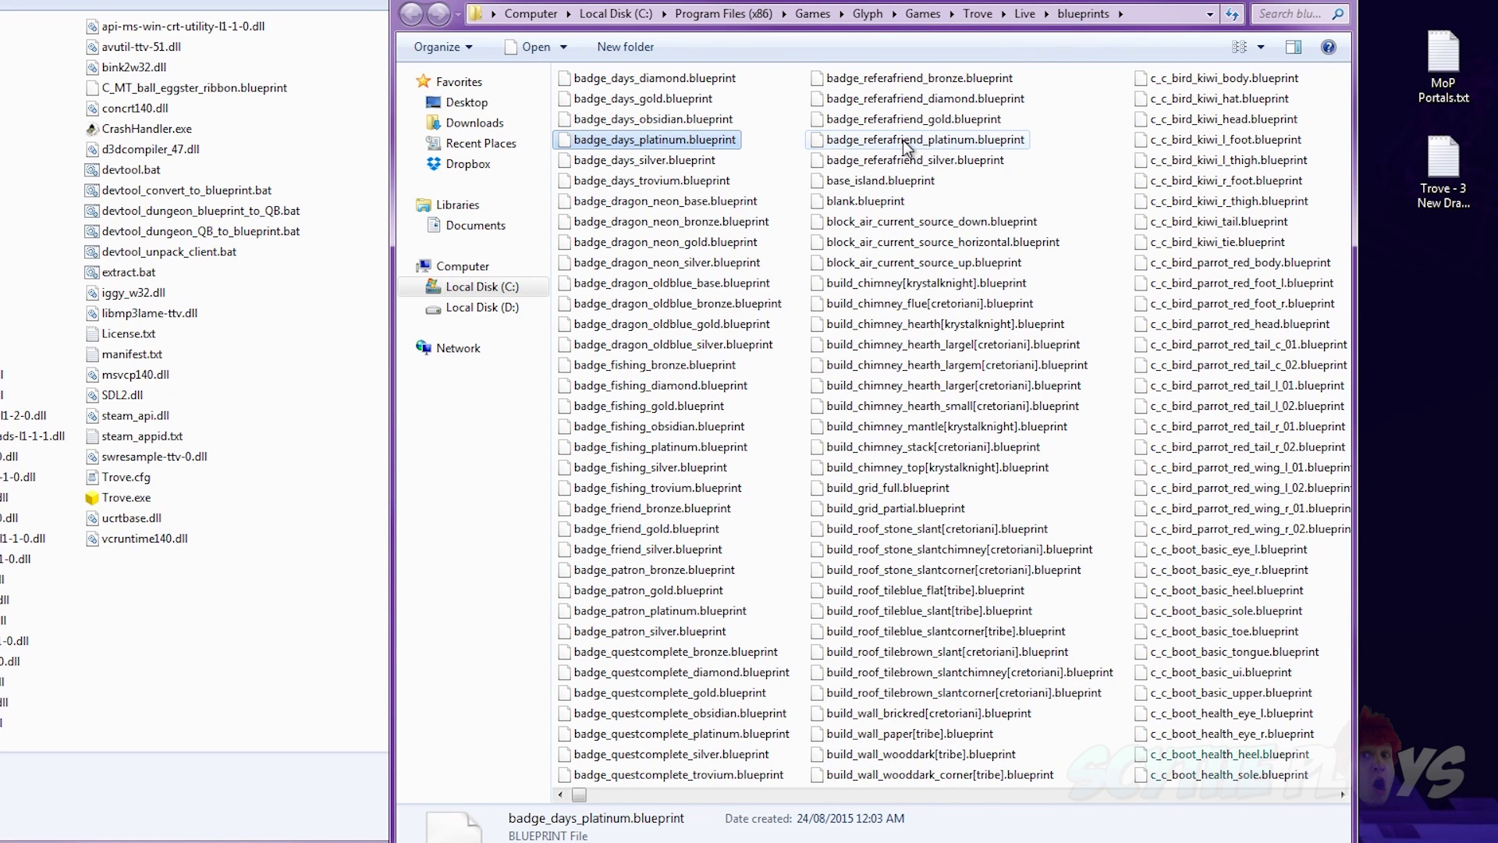
pyautogui.scroll(-2, 903, 143)
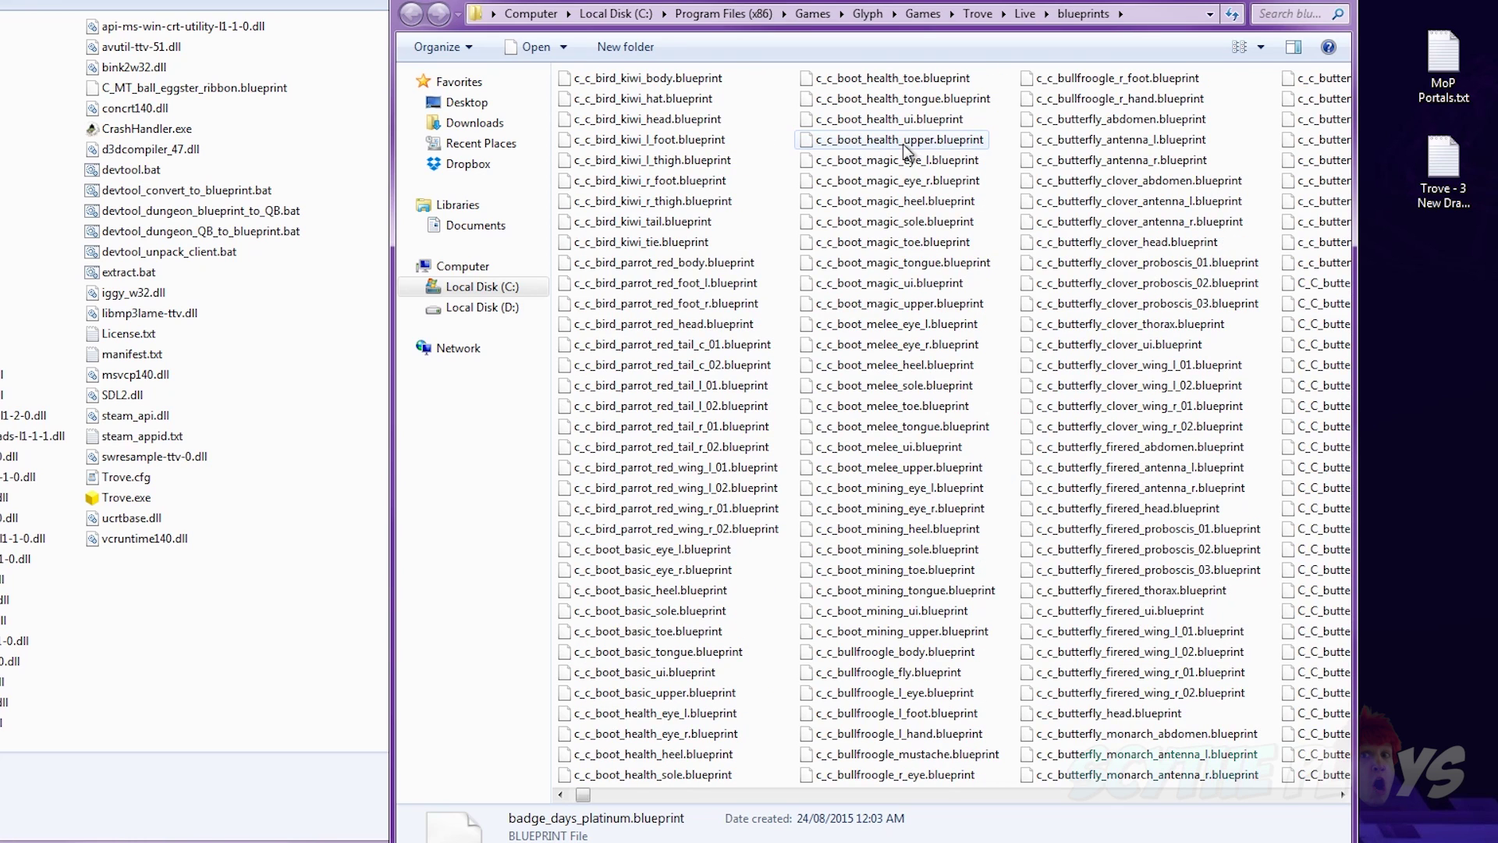
pyautogui.scroll(-2, 902, 144)
pyautogui.click(1083, 345)
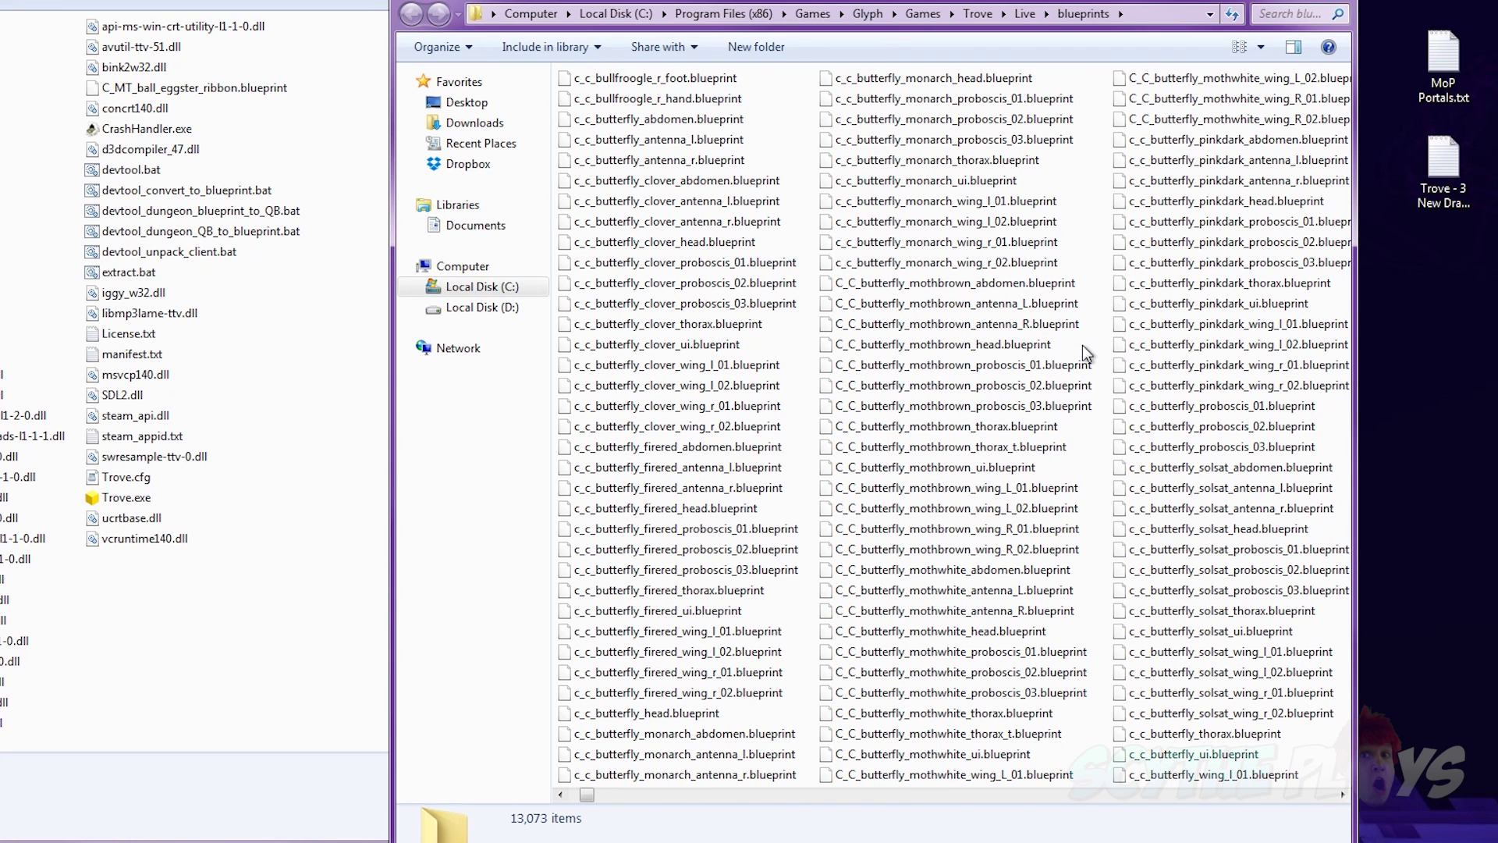
pyautogui.scroll(-1, 1083, 345)
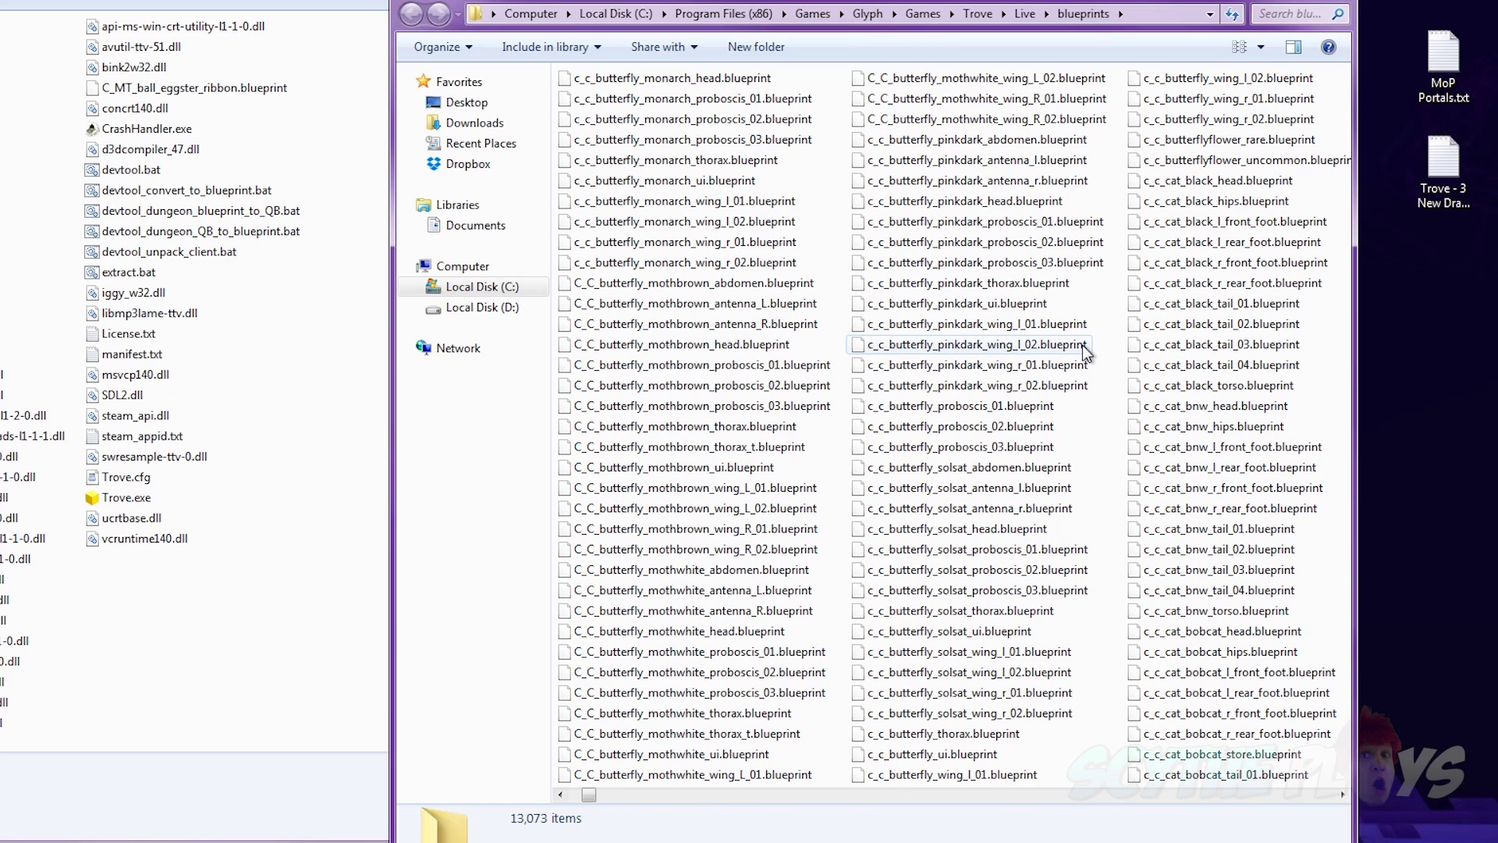
pyautogui.click(1083, 347)
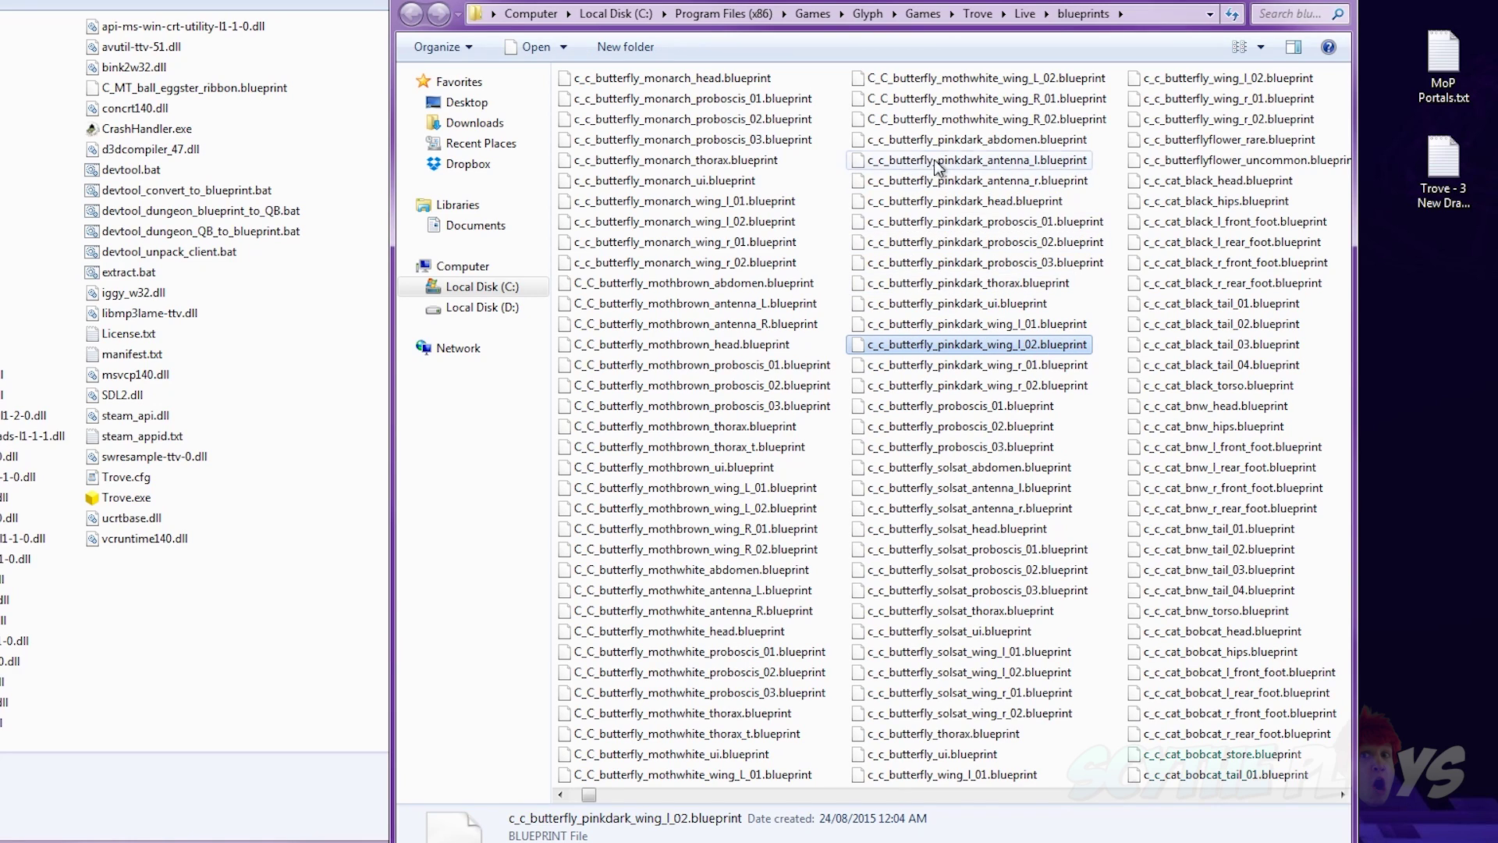
pyautogui.click(831, 228)
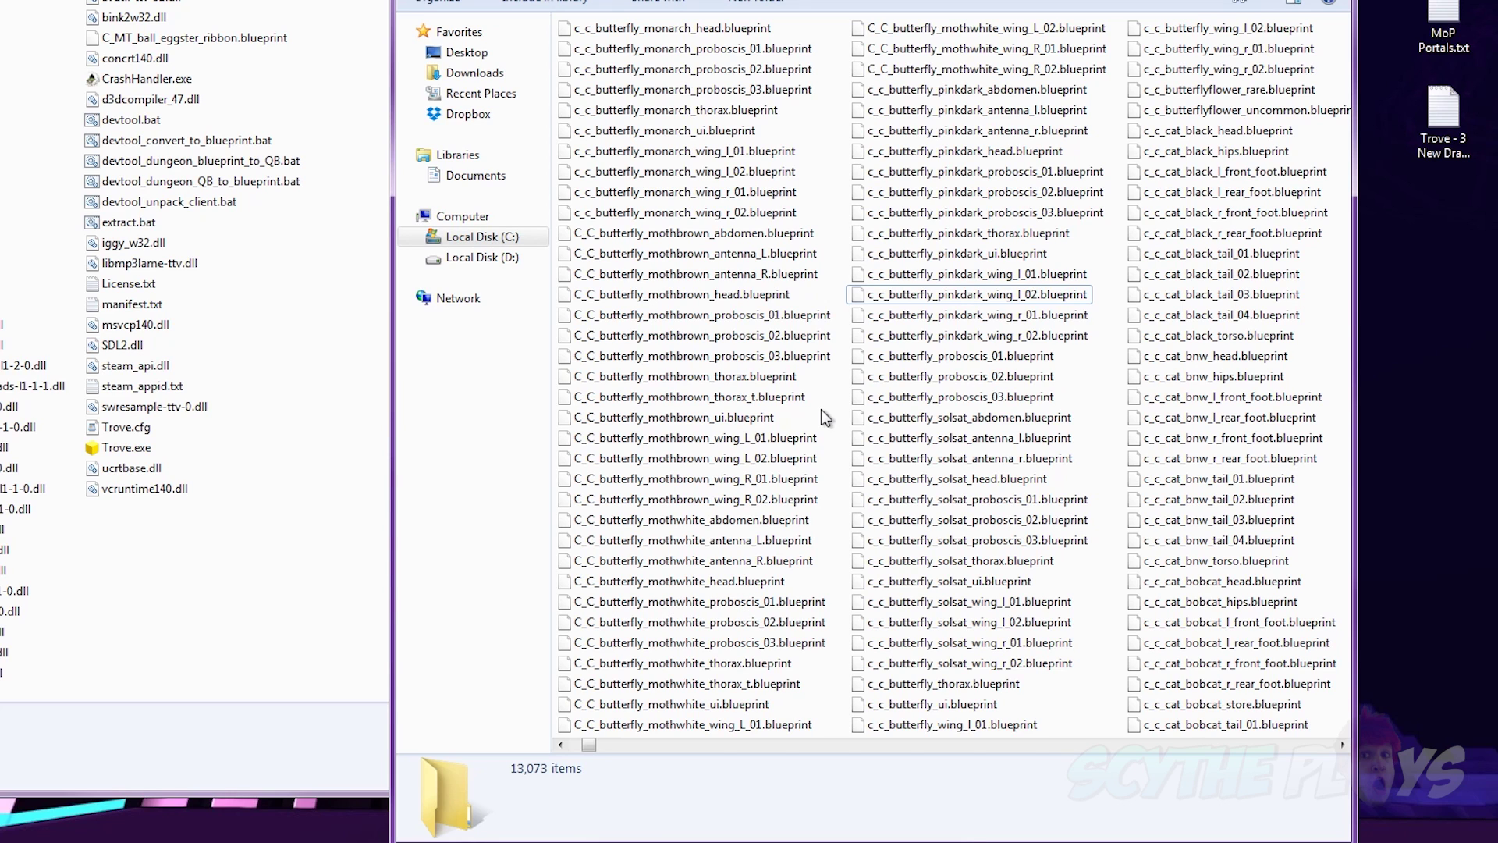
pyautogui.hscroll(-5, 850, 181)
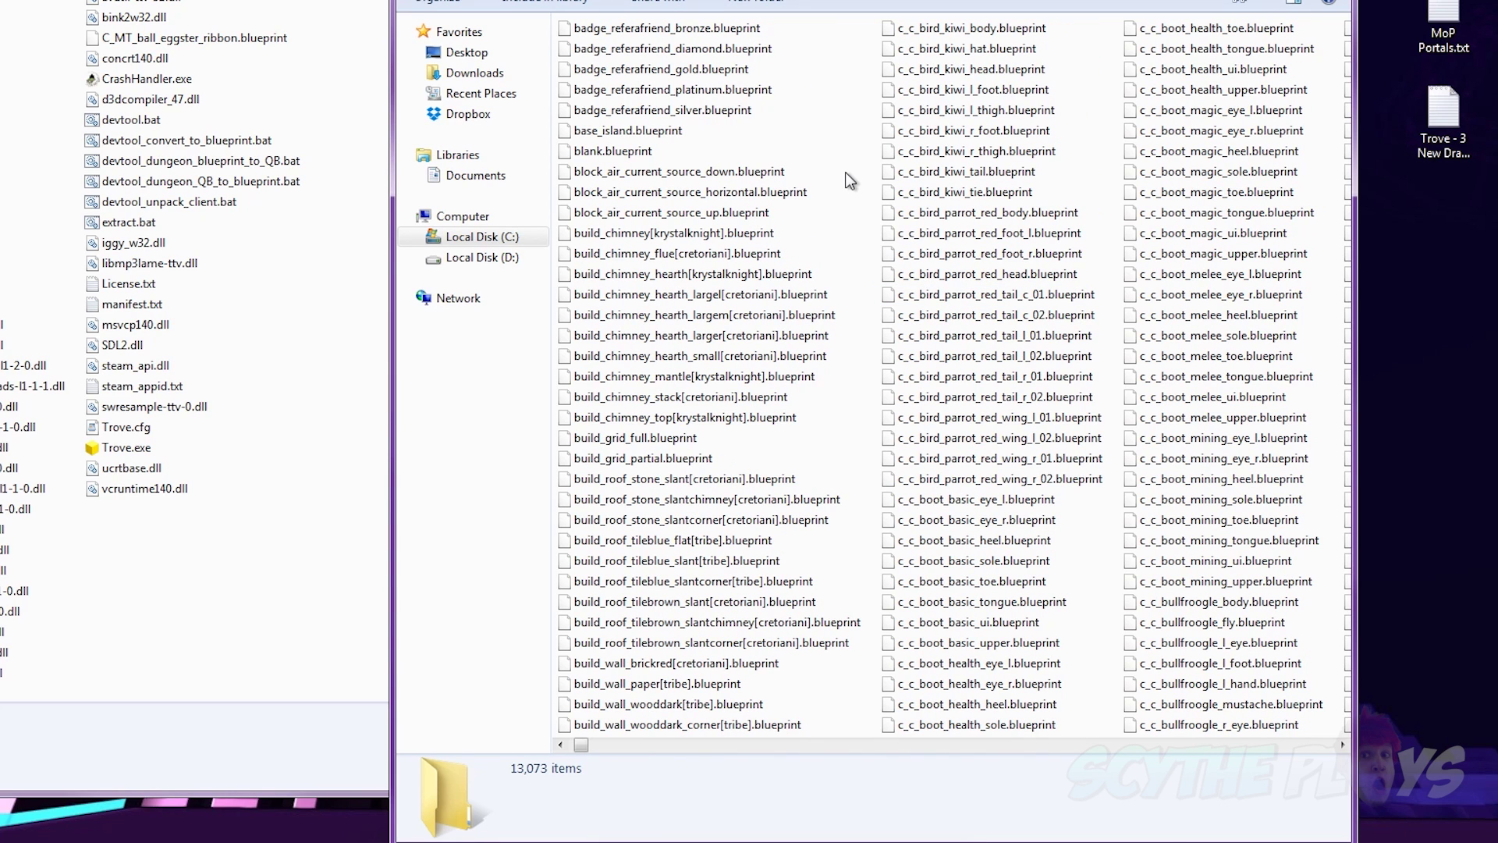
pyautogui.hscroll(5, 851, 181)
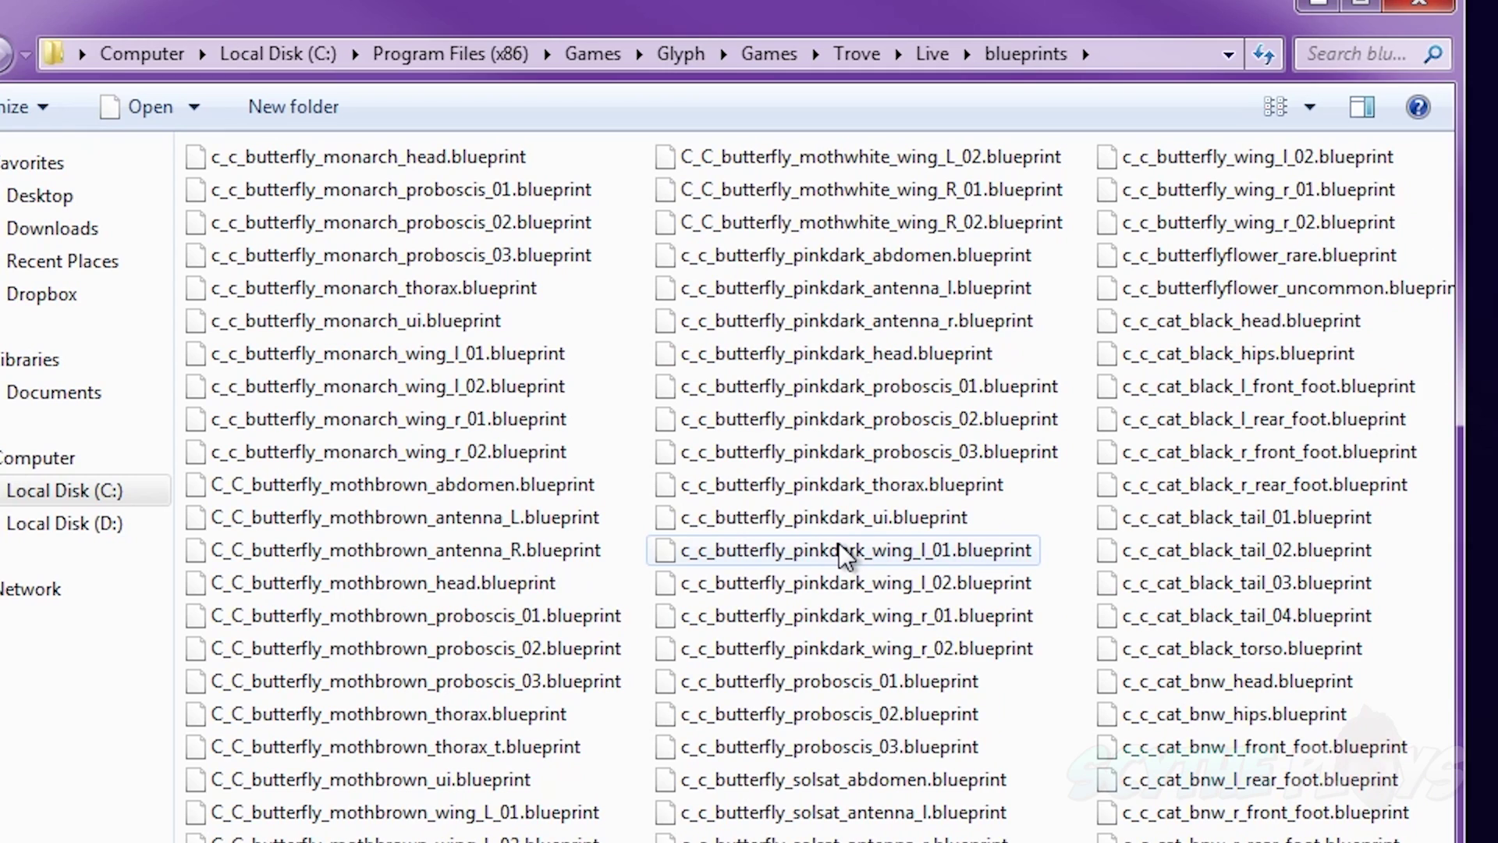
# Examine the naming of the pinkdark butterfly blueprints, selecting c_c_butterfly_pinkdark_proboscis_02.blueprint
pyautogui.moveTo(842, 552)
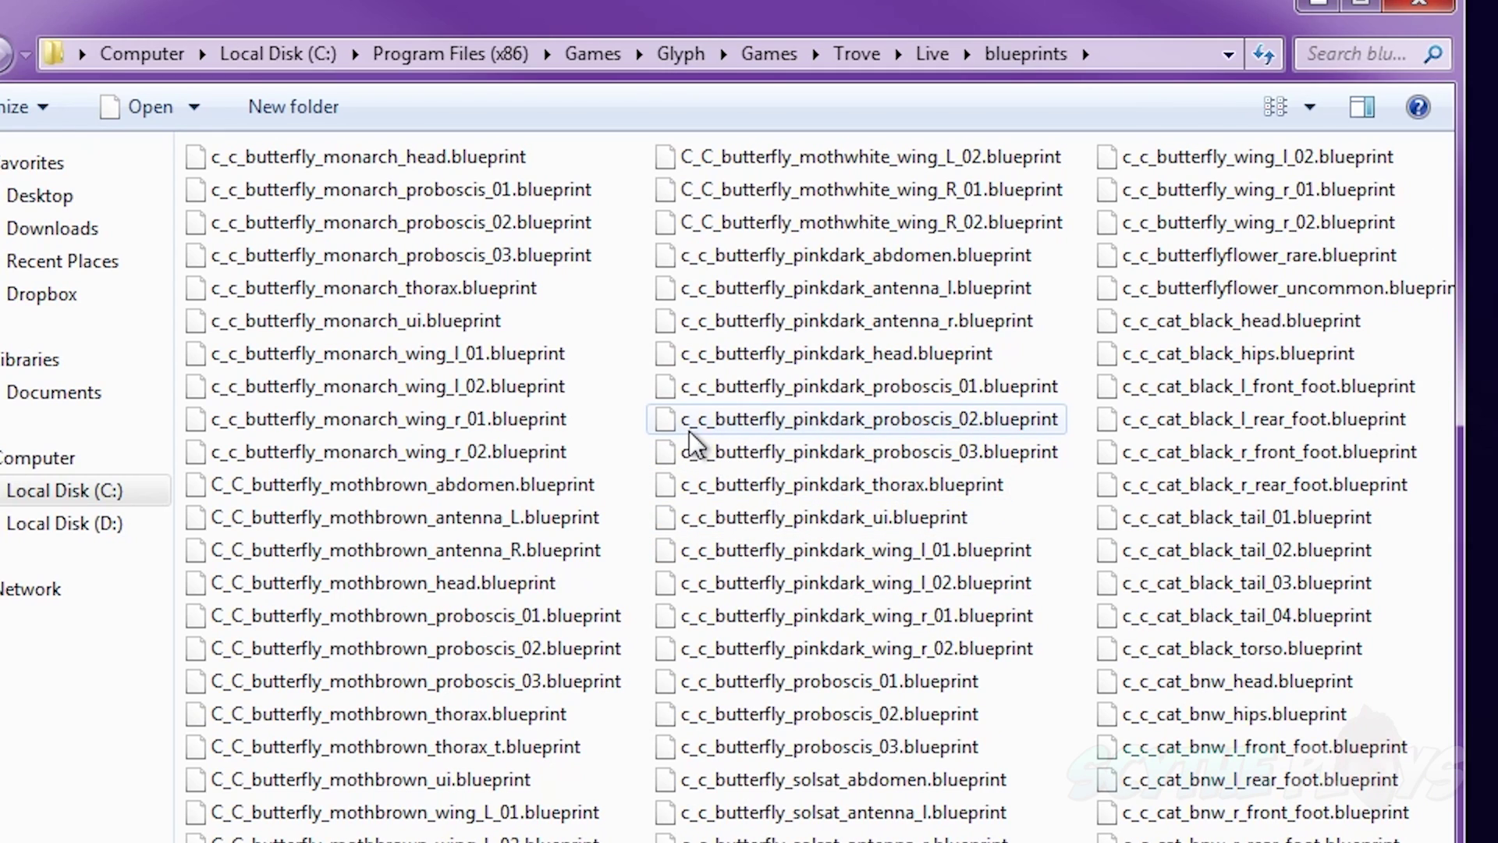
pyautogui.moveTo(710, 429)
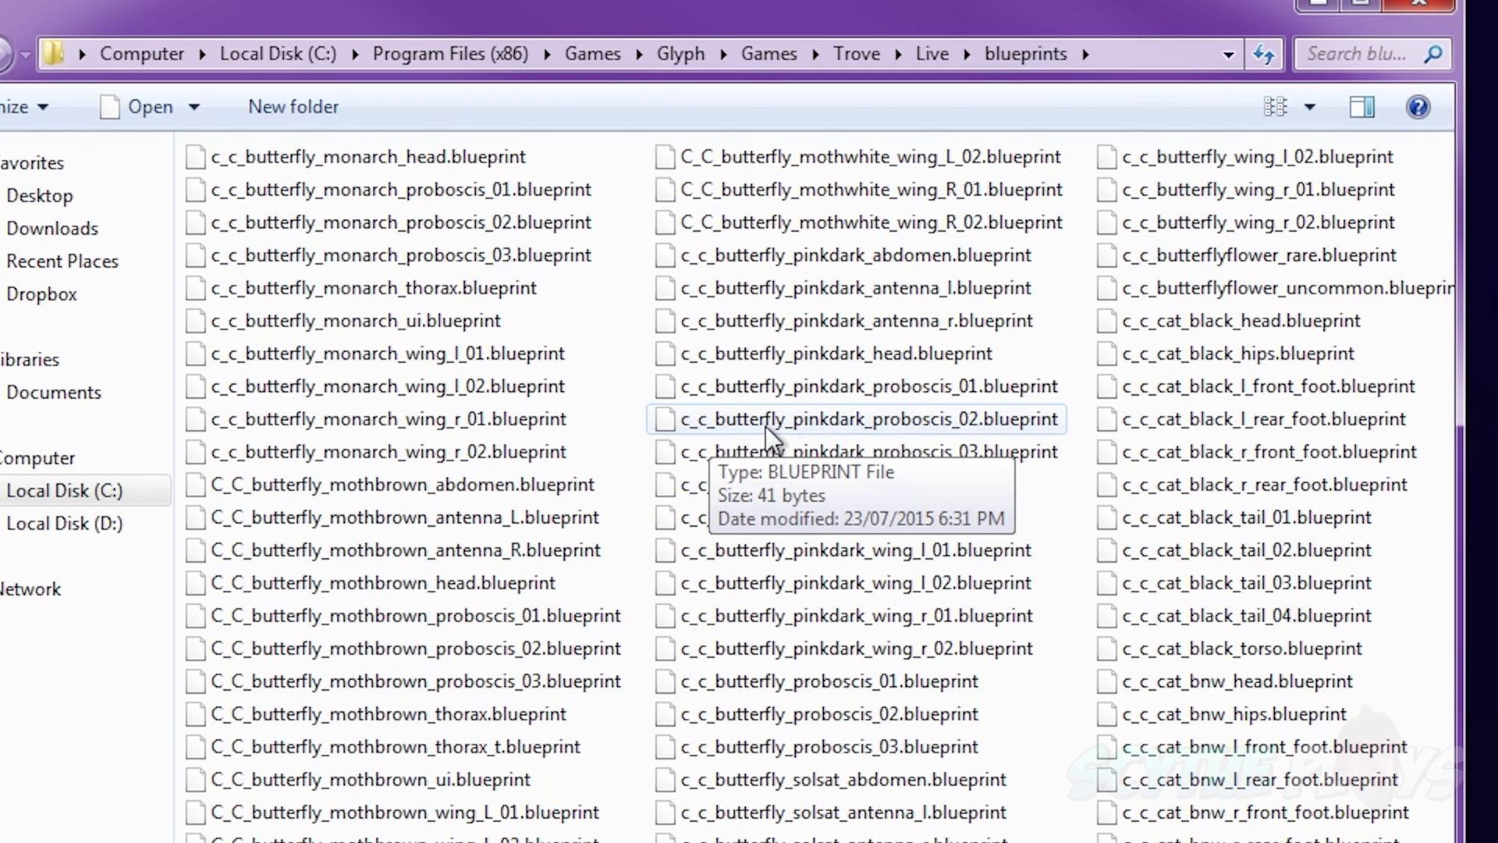
pyautogui.click(895, 419)
pyautogui.scroll(-2, 902, 414)
# Search the blueprints folder for "c_p" and select a file among the matches
pyautogui.click(1332, 53)
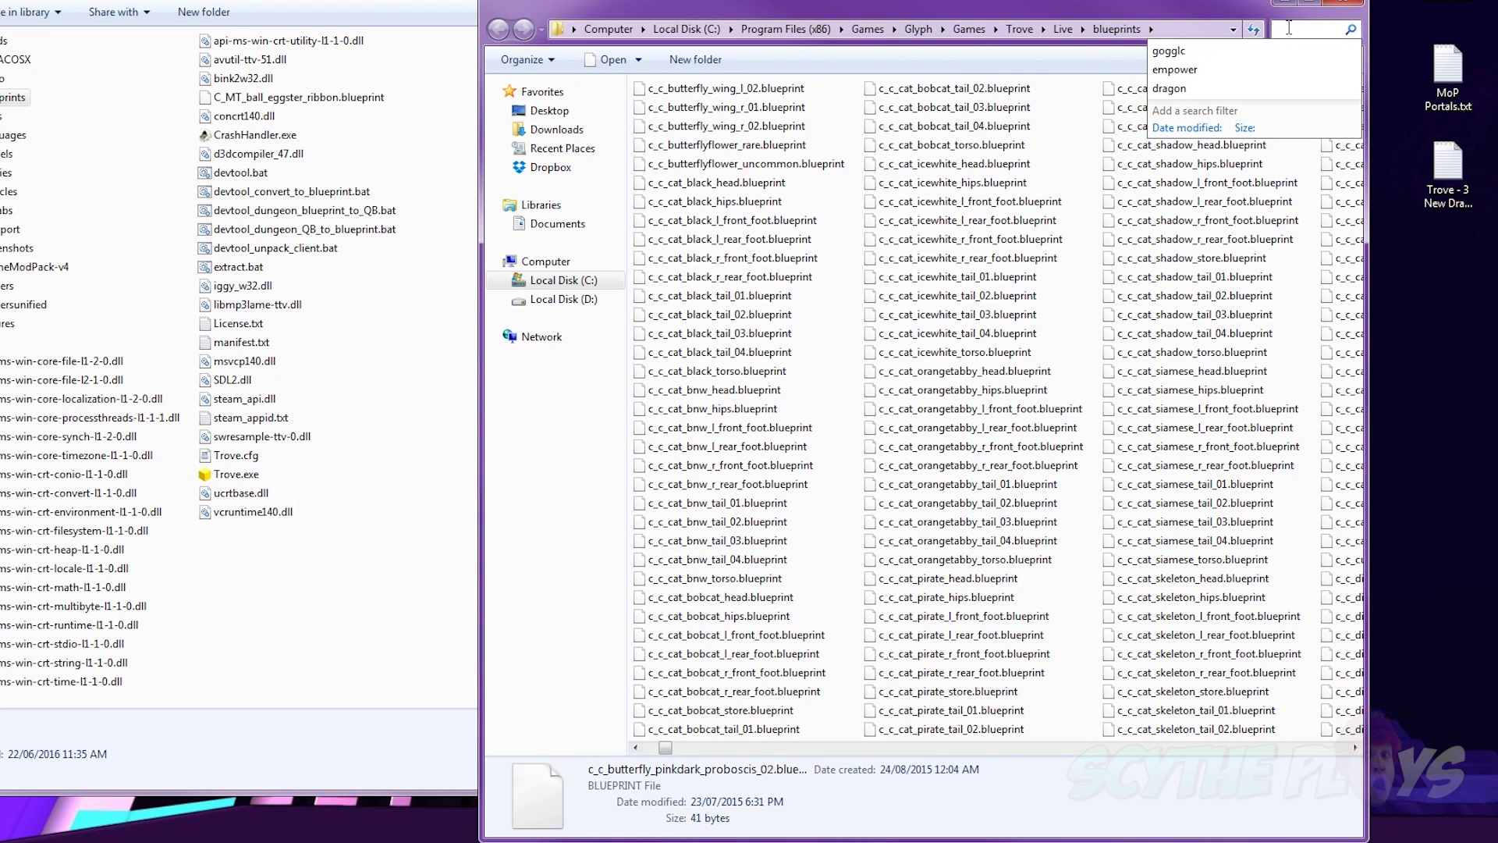
pyautogui.press('Escape')
pyautogui.write('c_p')
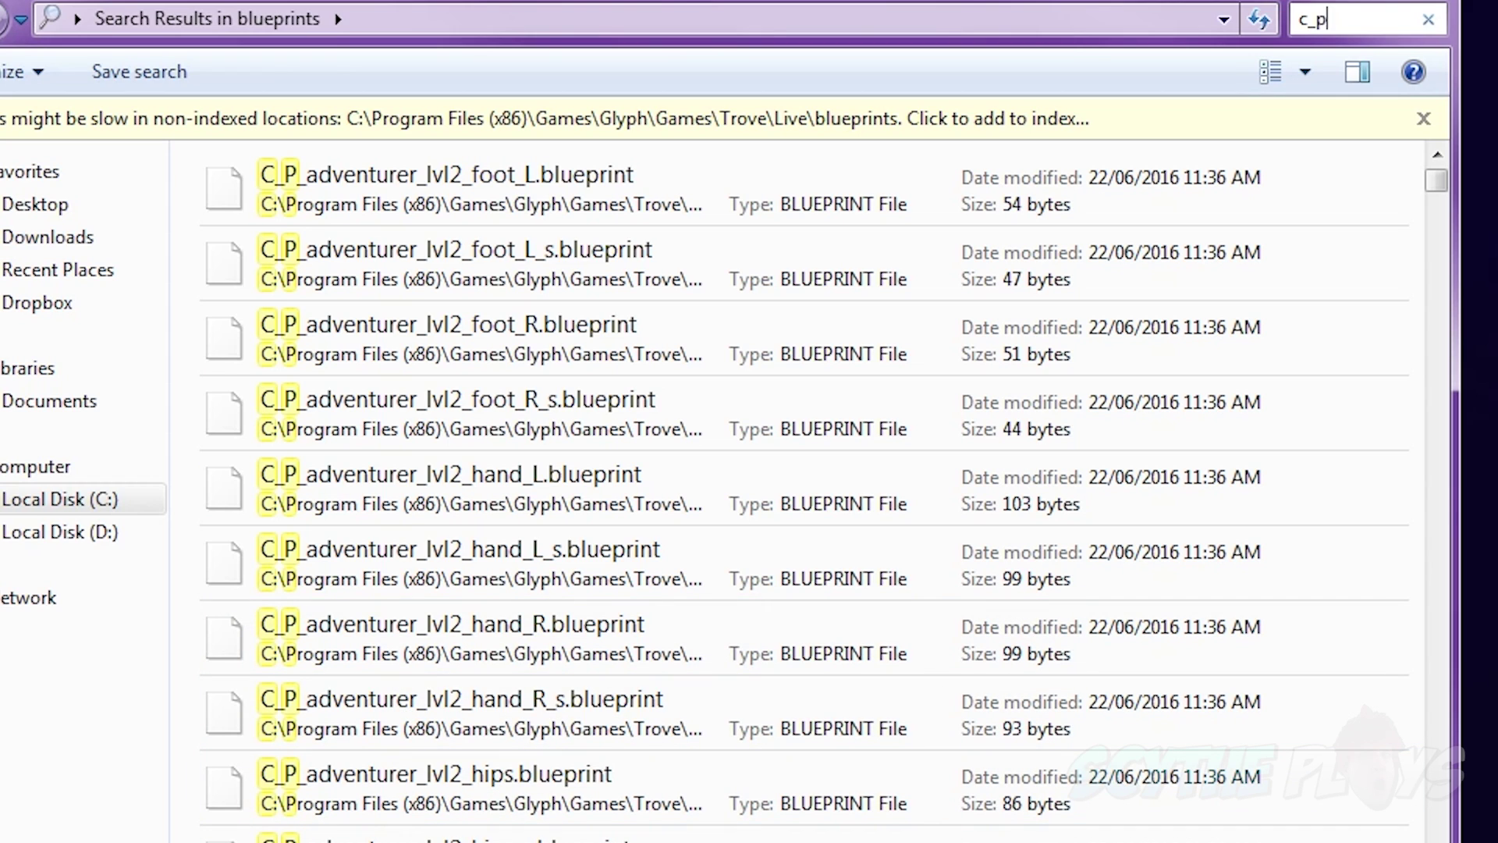
pyautogui.click(461, 835)
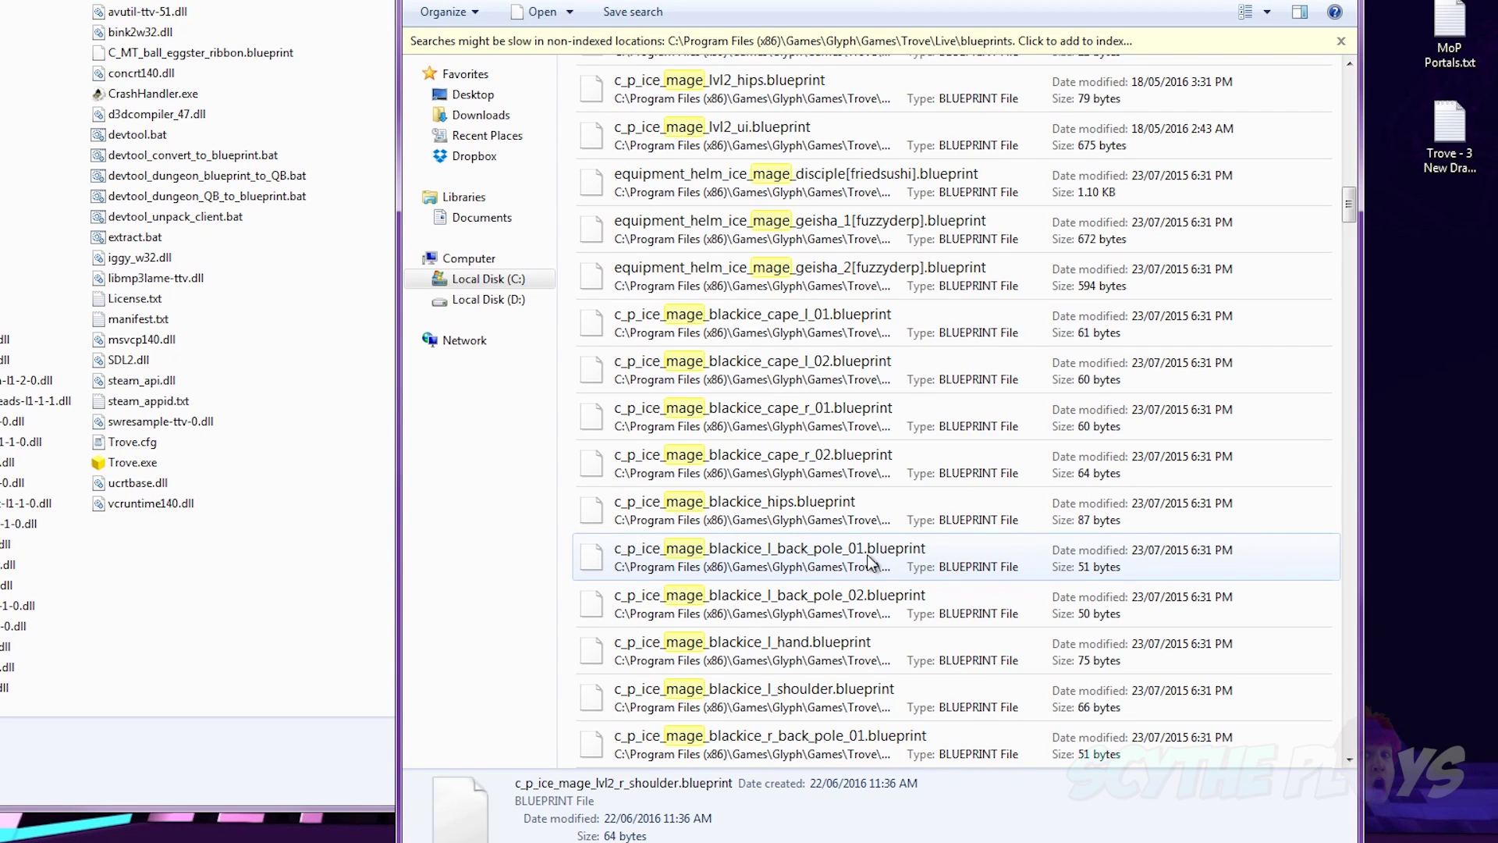
# Examine the ice mage lvl2 blueprint files in the "mage" search results, comparing the names of the body parts
pyautogui.scroll(5, 868, 560)
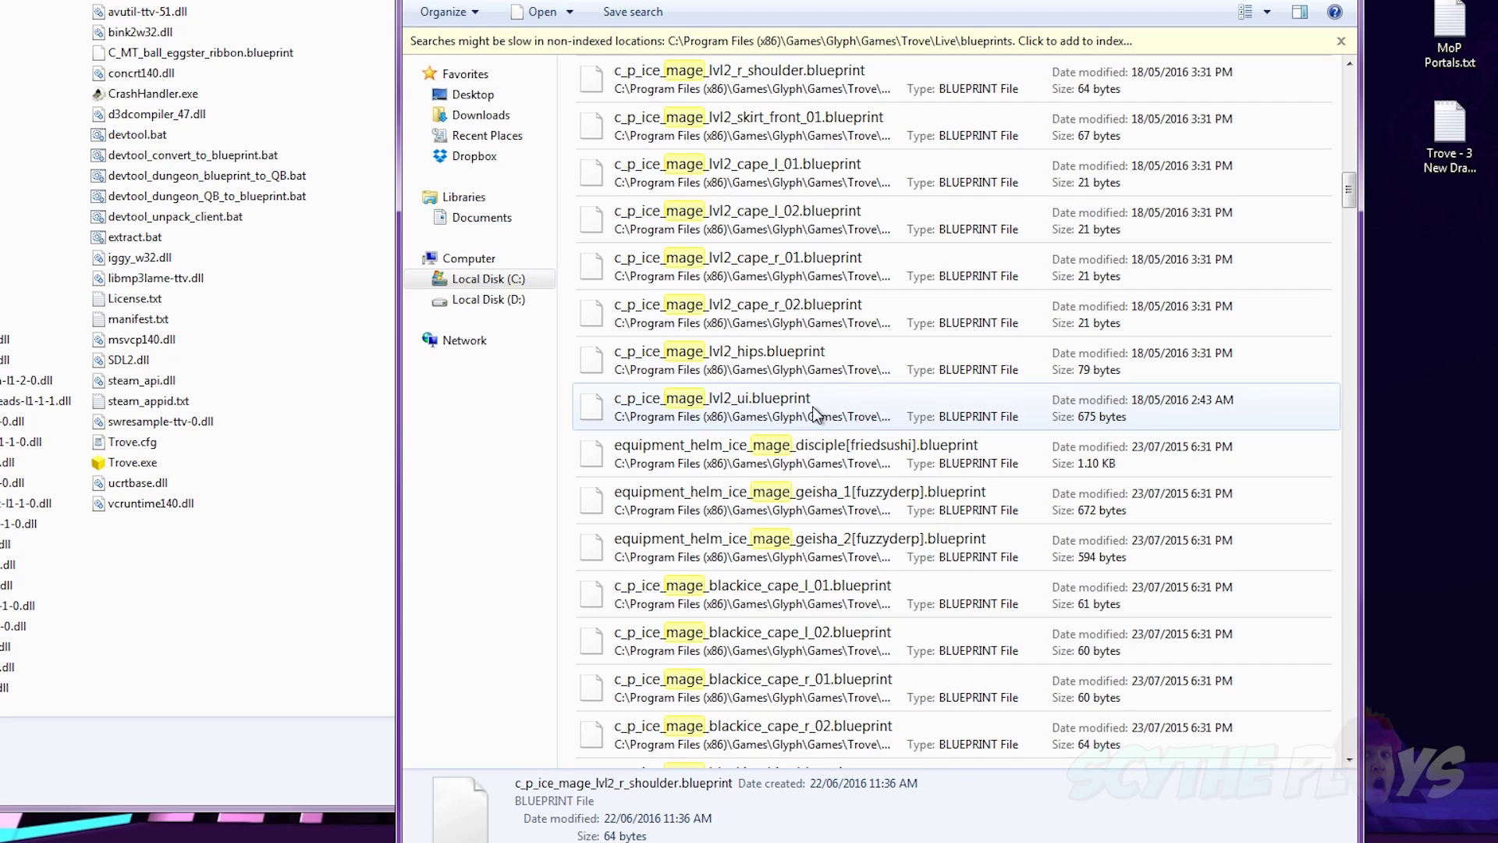
pyautogui.scroll(6, 815, 411)
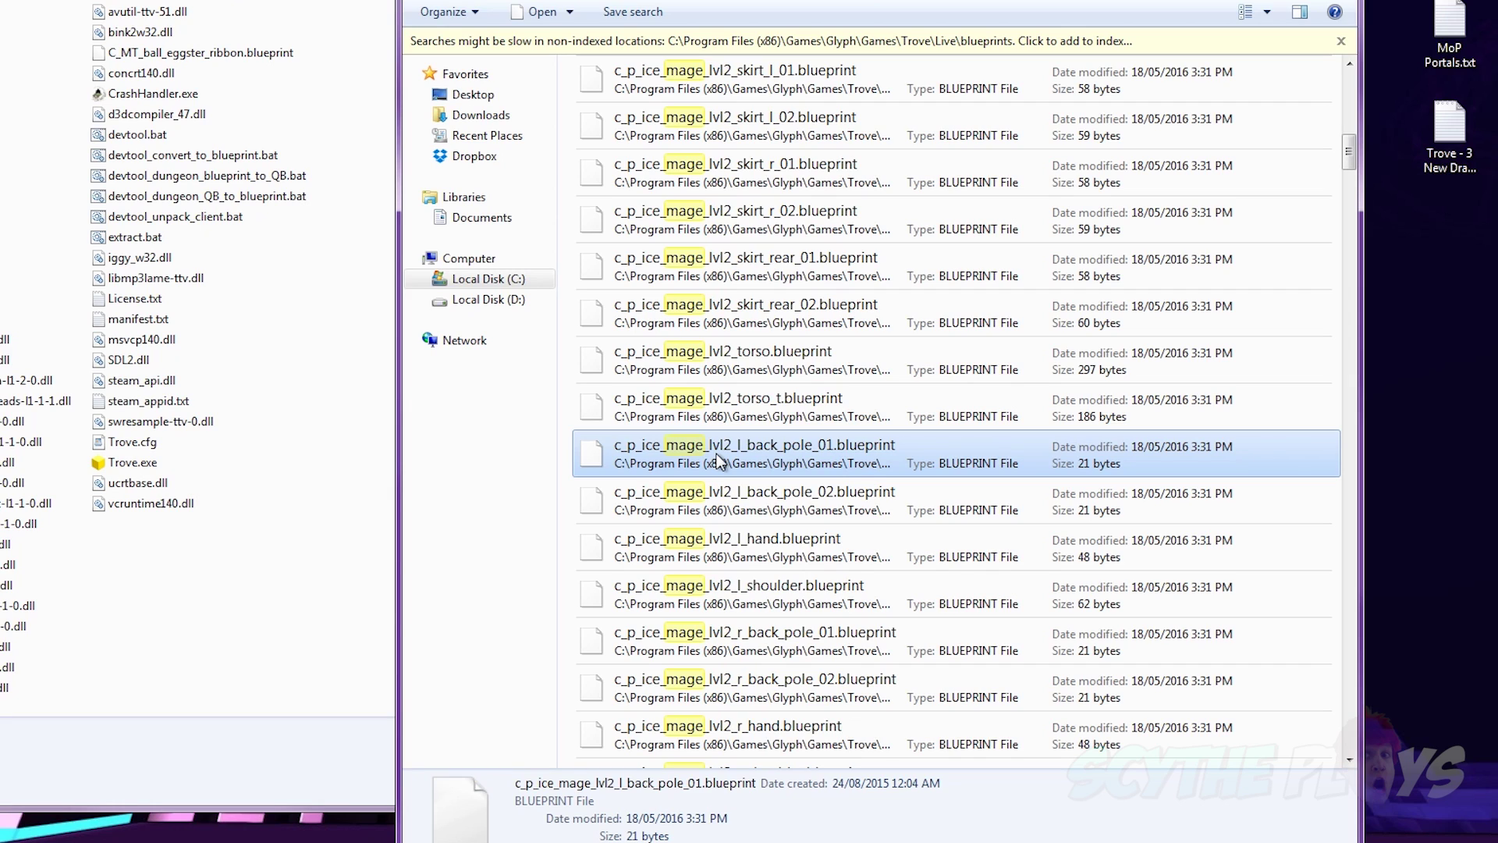
pyautogui.scroll(5, 718, 461)
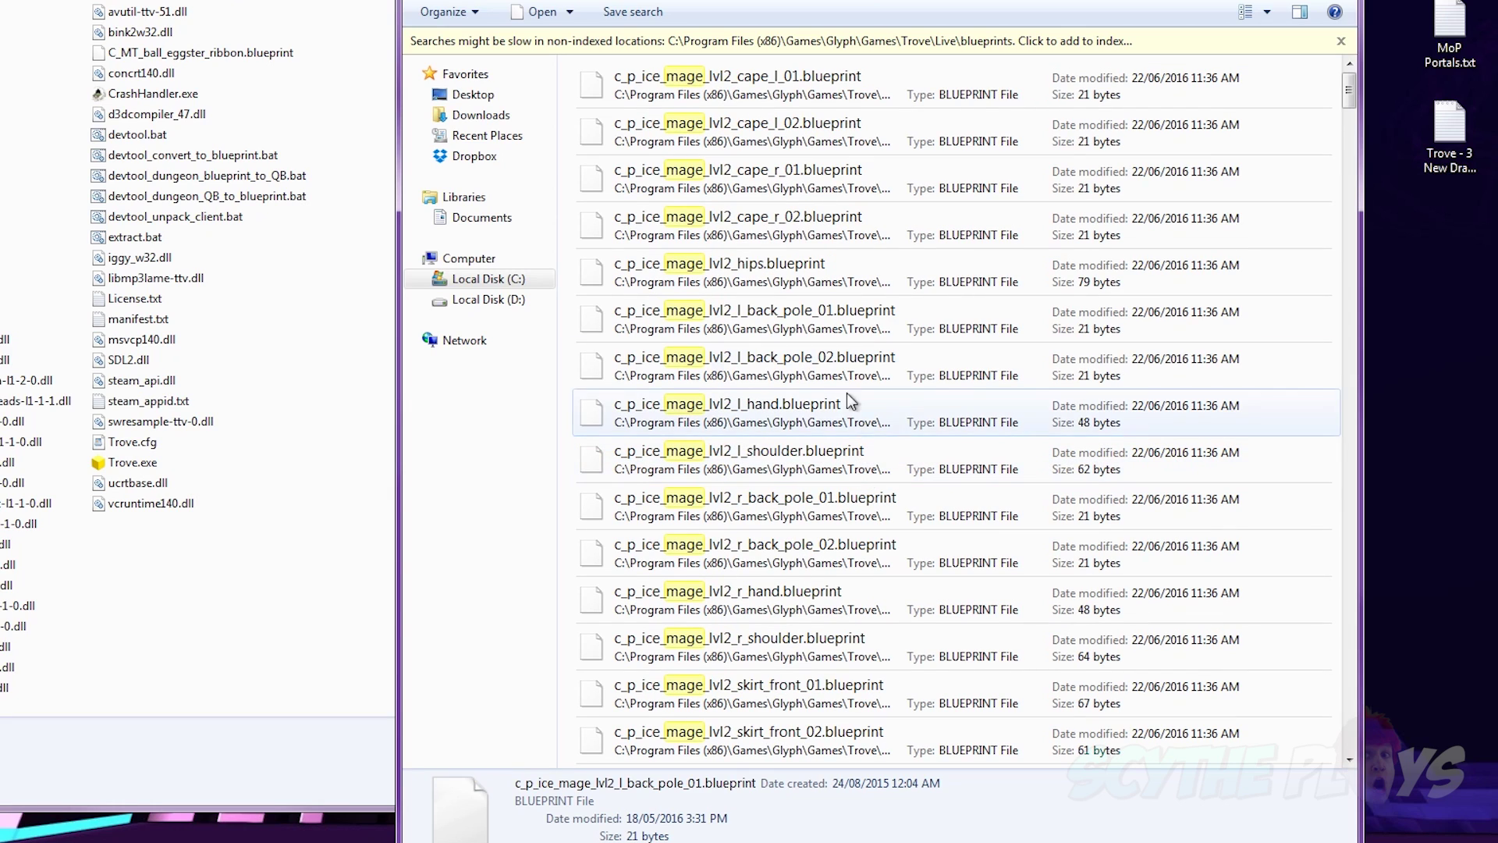
pyautogui.click(761, 87)
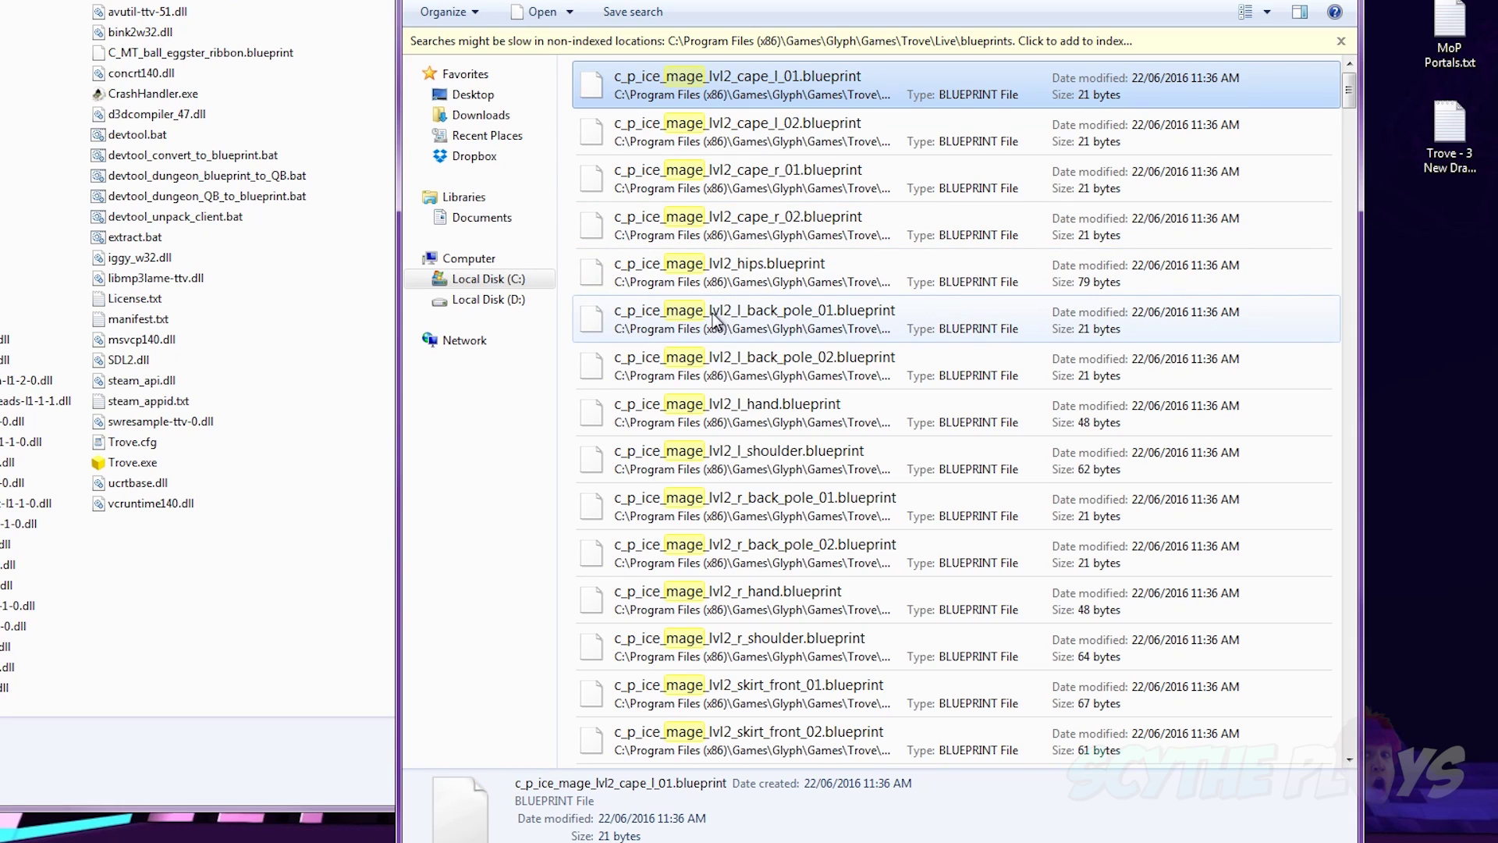
pyautogui.scroll(-6, 726, 316)
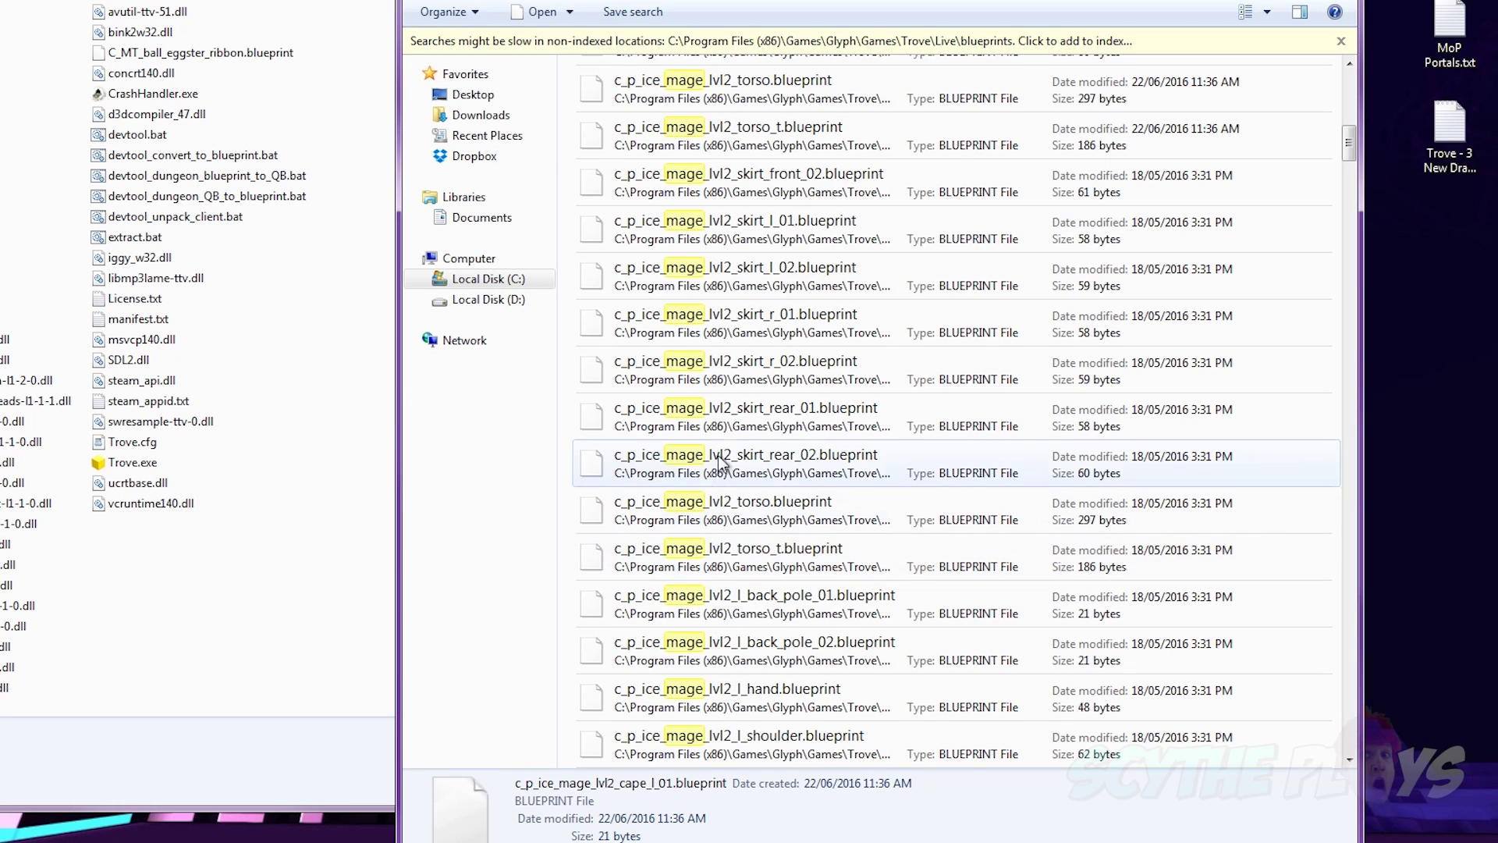
pyautogui.scroll(5, 726, 538)
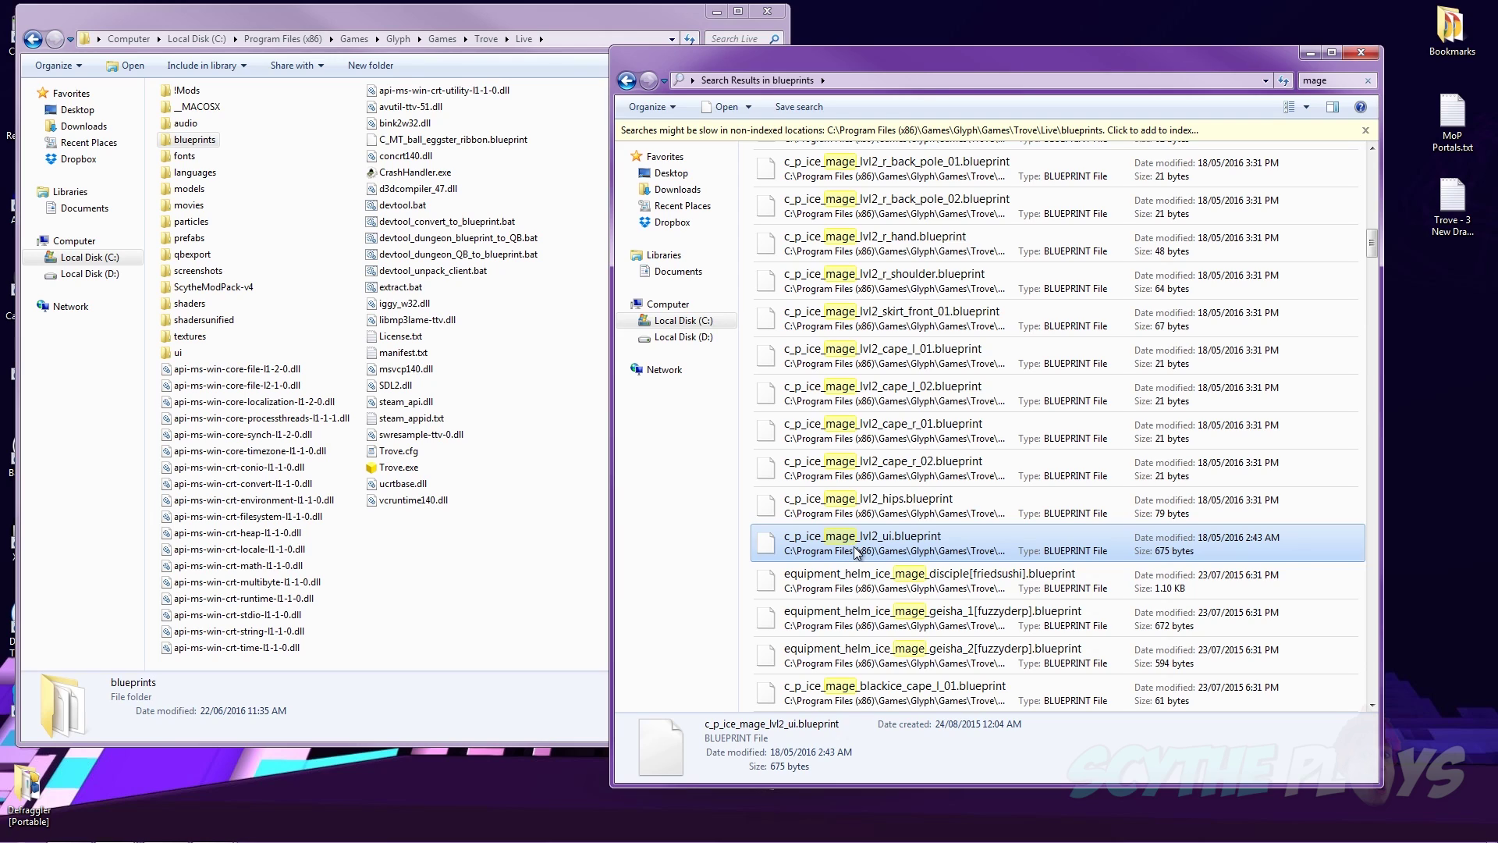
# Convert c_p_ice_mage_lvl2_ui.blueprint with devtool_dungeon_blueprint_to_QB.bat and open the qbexport folder
pyautogui.moveTo(847, 546); pyautogui.dragTo(425, 234)
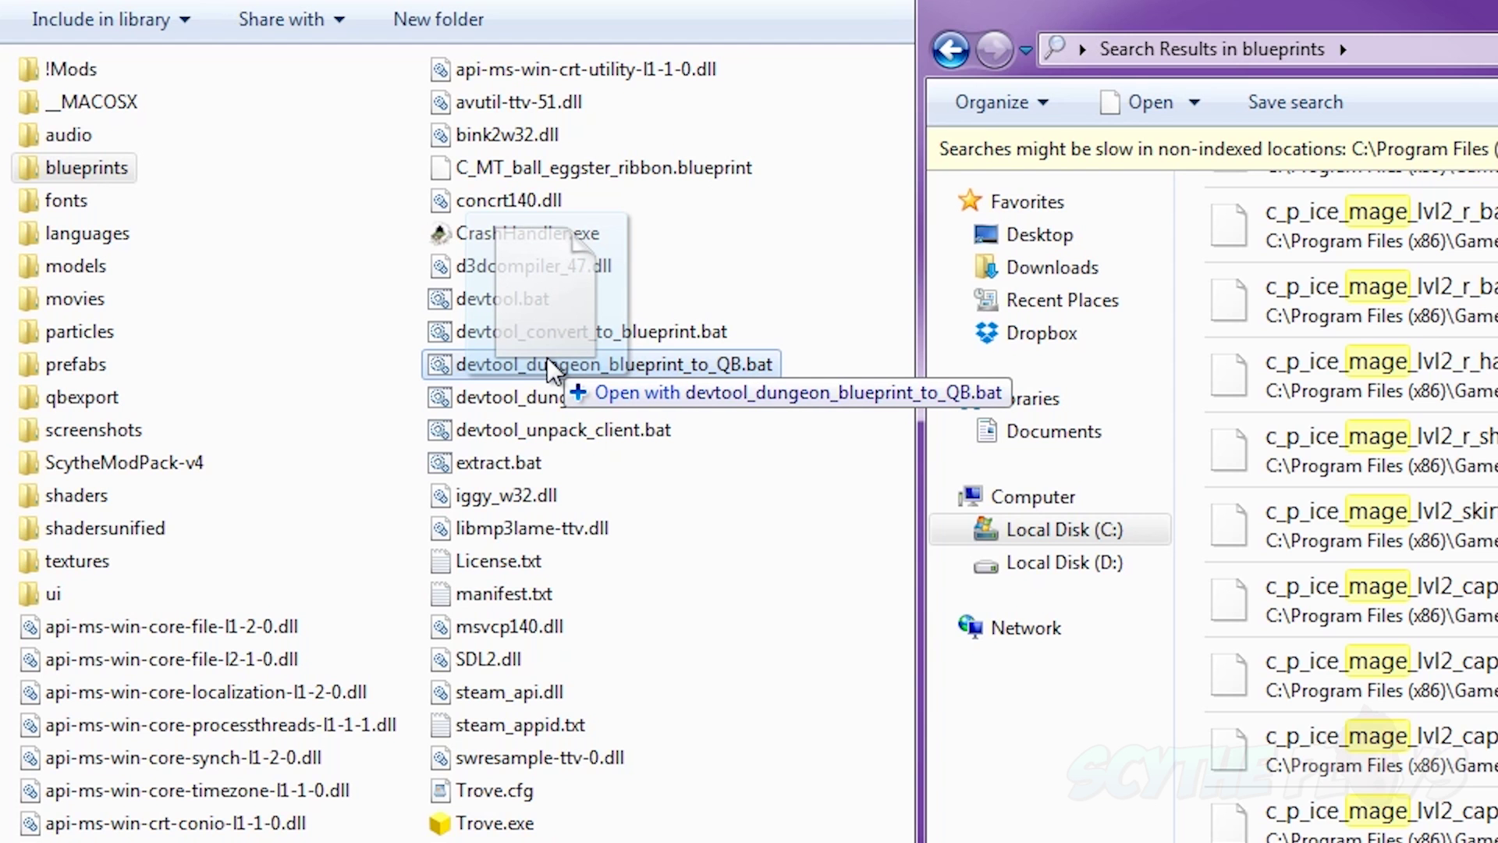
pyautogui.moveTo(546, 357); pyautogui.dragTo(634, 377)
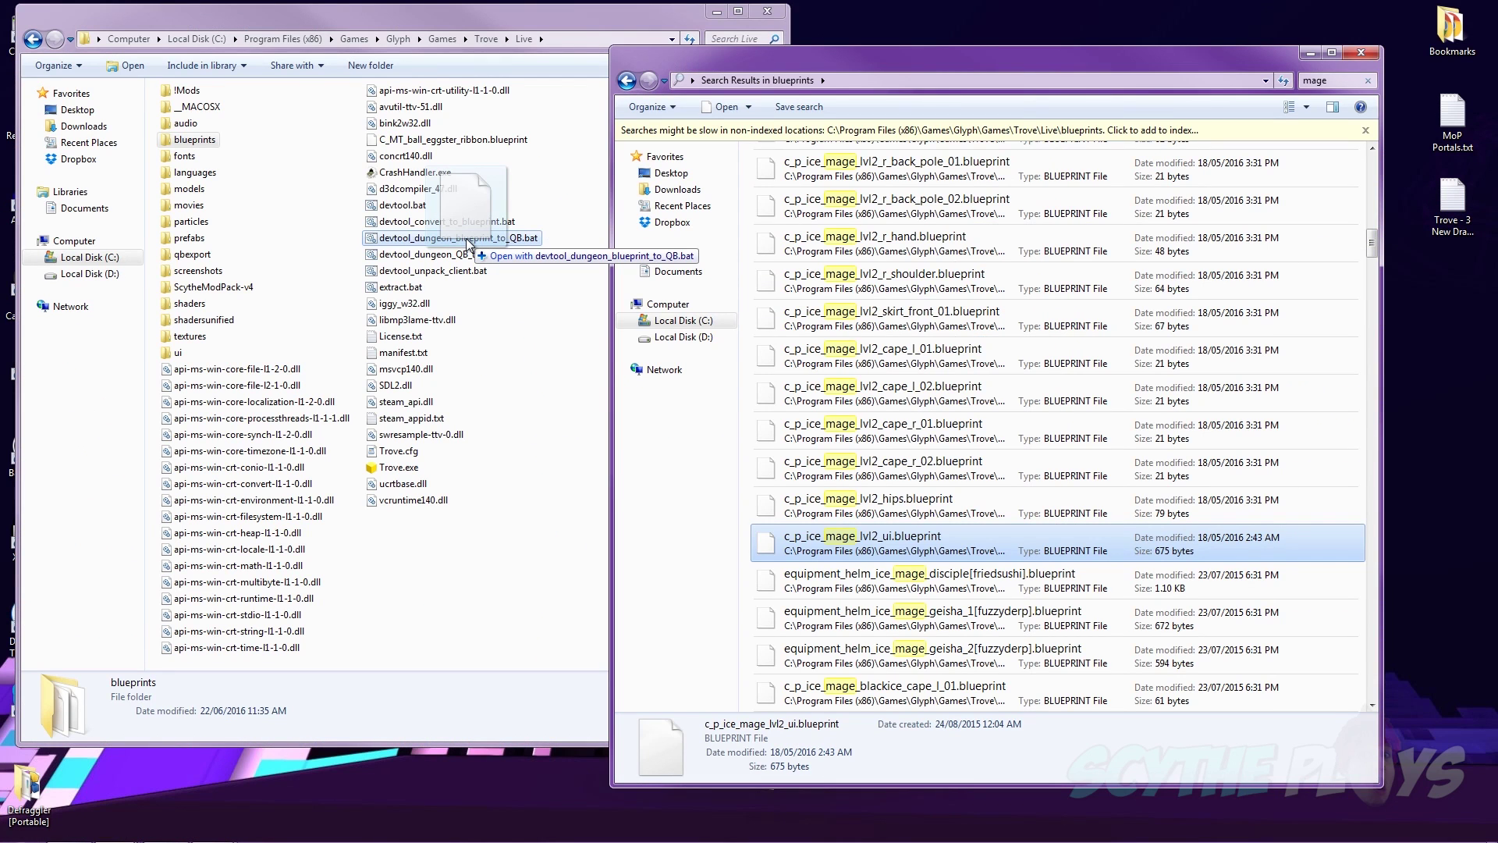
pyautogui.moveTo(468, 242); pyautogui.dragTo(469, 240)
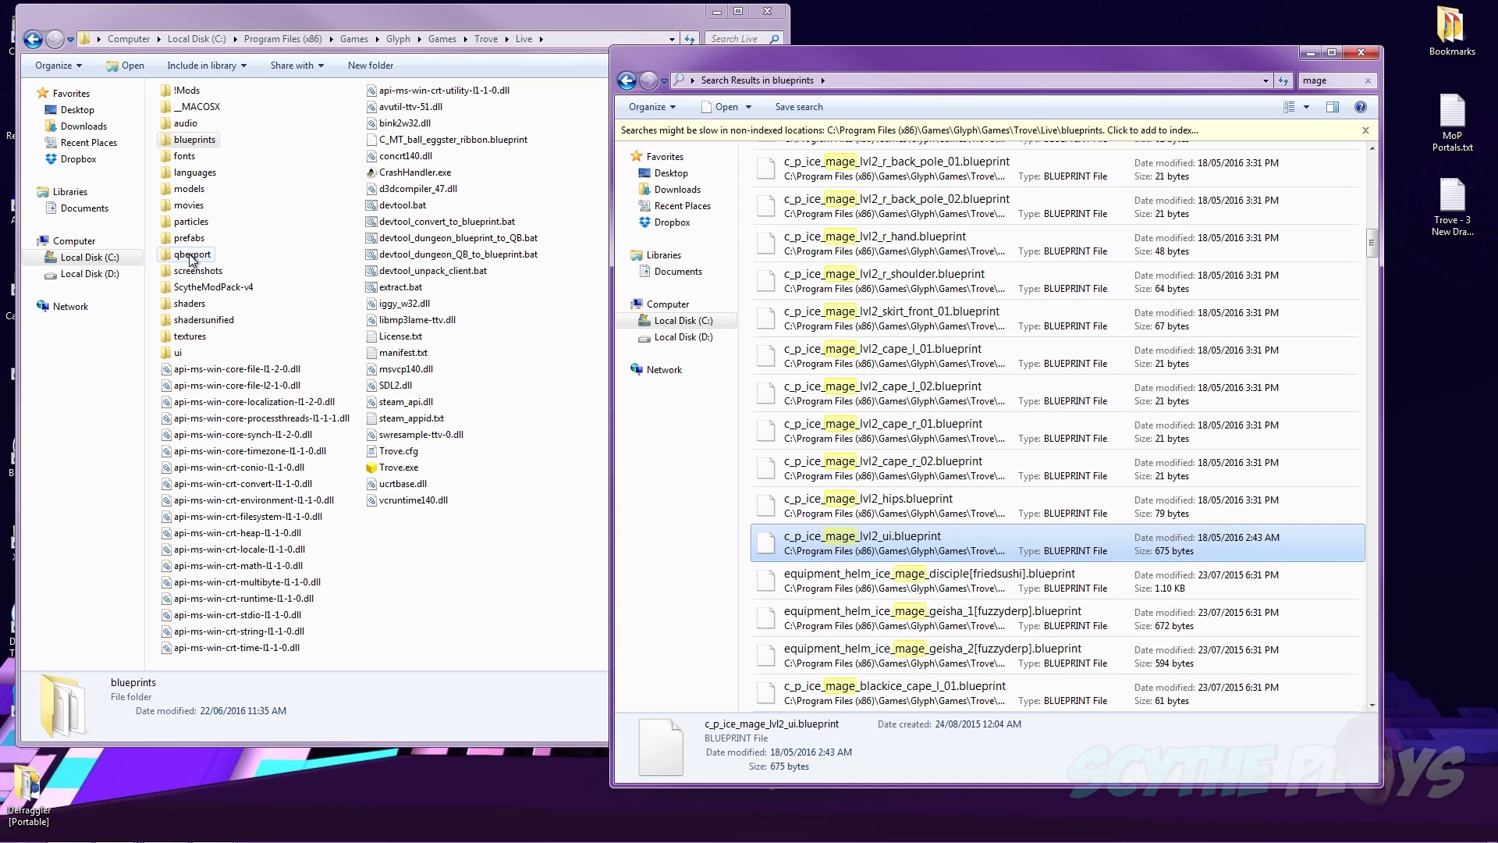
pyautogui.doubleClick(192, 255)
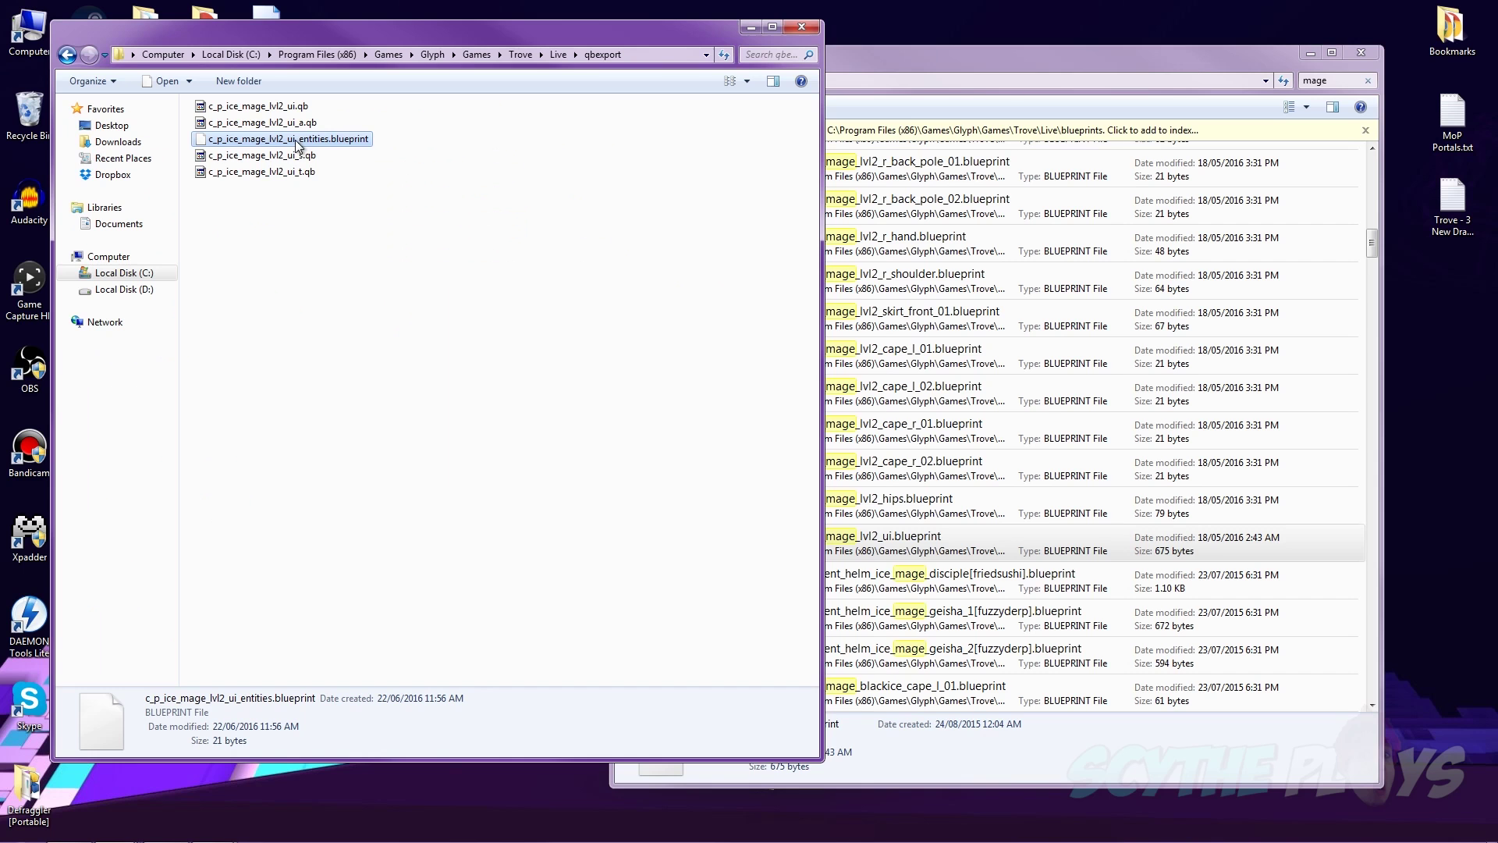
# Delete the entities.blueprint file and the _a, _s and _t QB files, keeping only c_p_ice_mage_lvl2_ui.qb
pyautogui.click(631, 278)
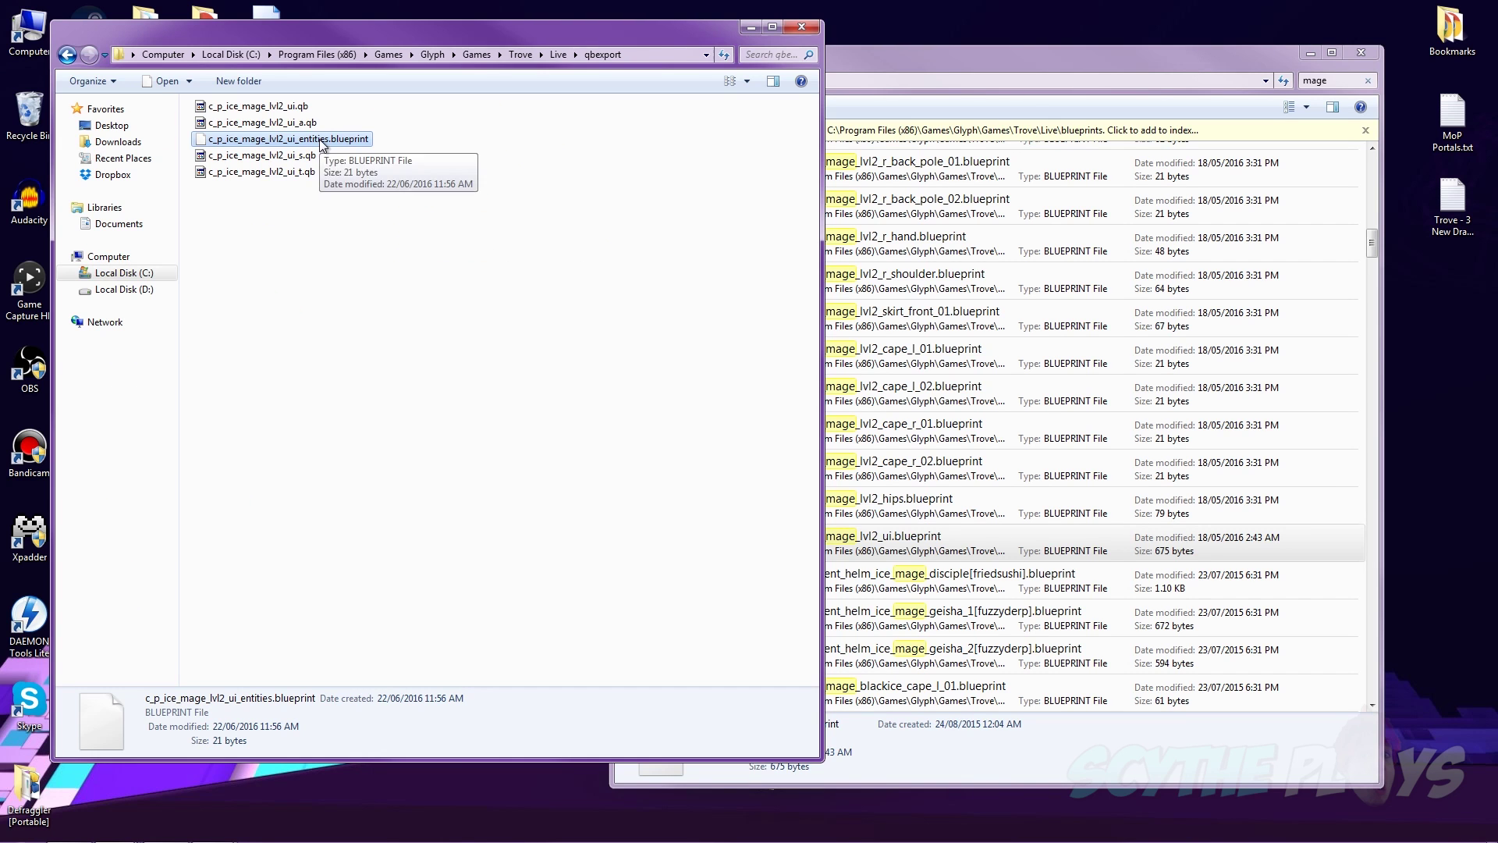
pyautogui.press('Delete')
pyautogui.press('Return')
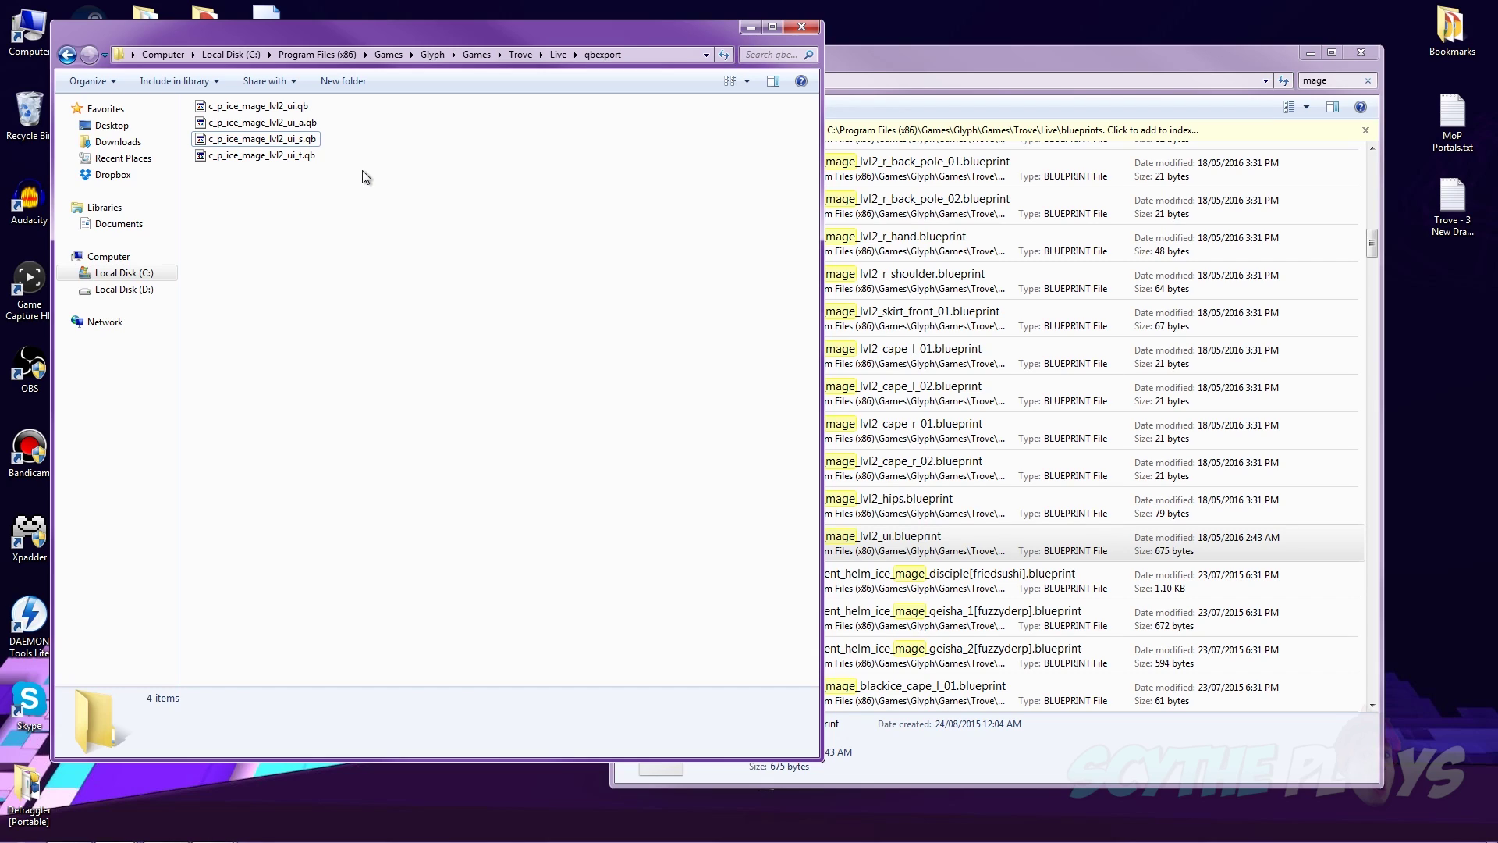
pyautogui.moveTo(362, 170); pyautogui.dragTo(306, 123)
pyautogui.press('Delete')
pyautogui.press('Return')
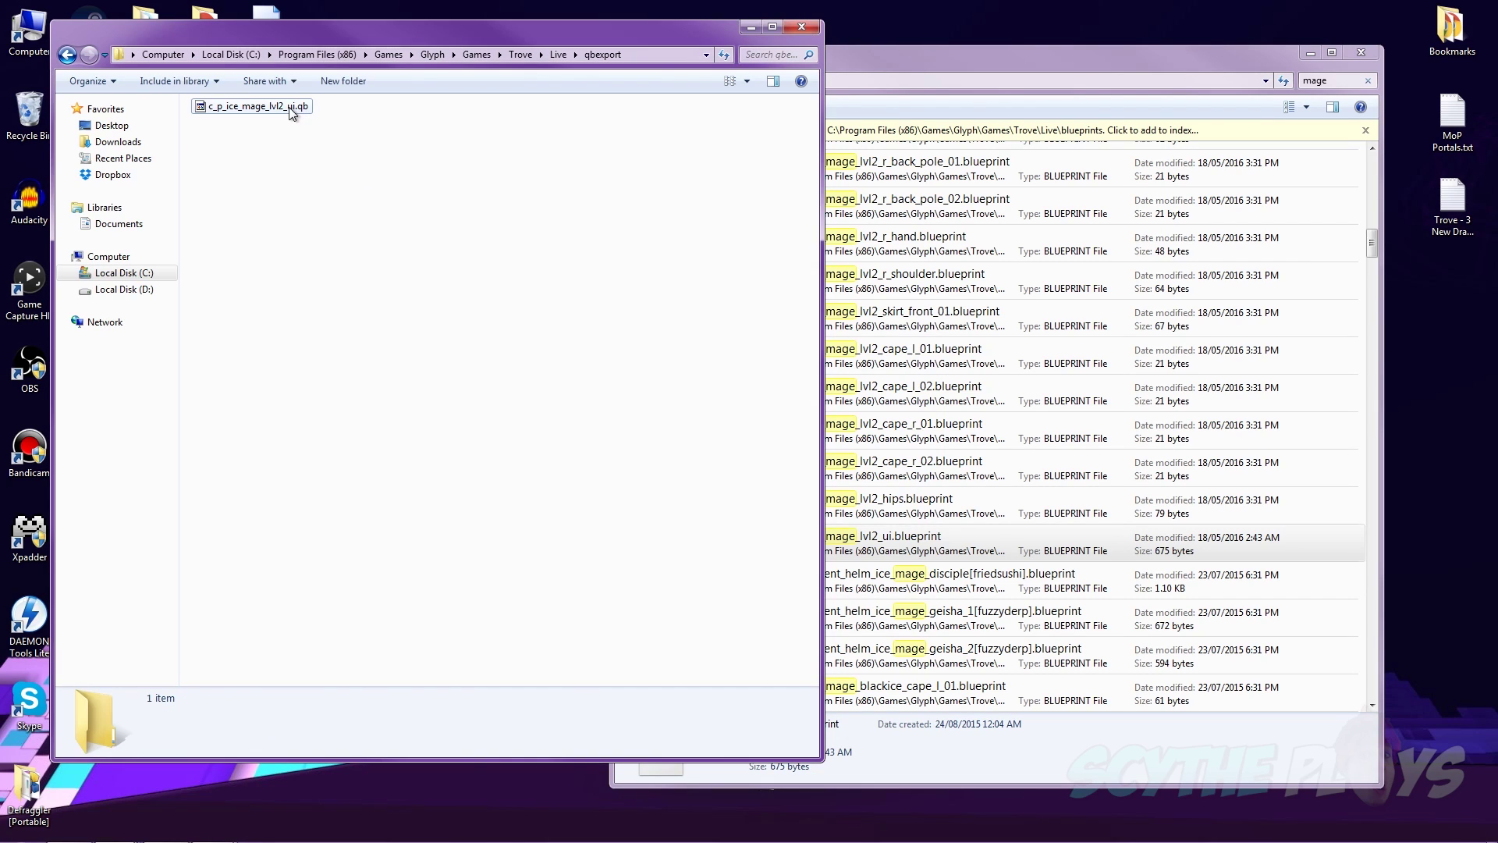
# Create a folder named ICE SAGE VIDEO inside !Mods and place c_p_ice_mage_lvl2_ui.qb in it
pyautogui.click(266, 110)
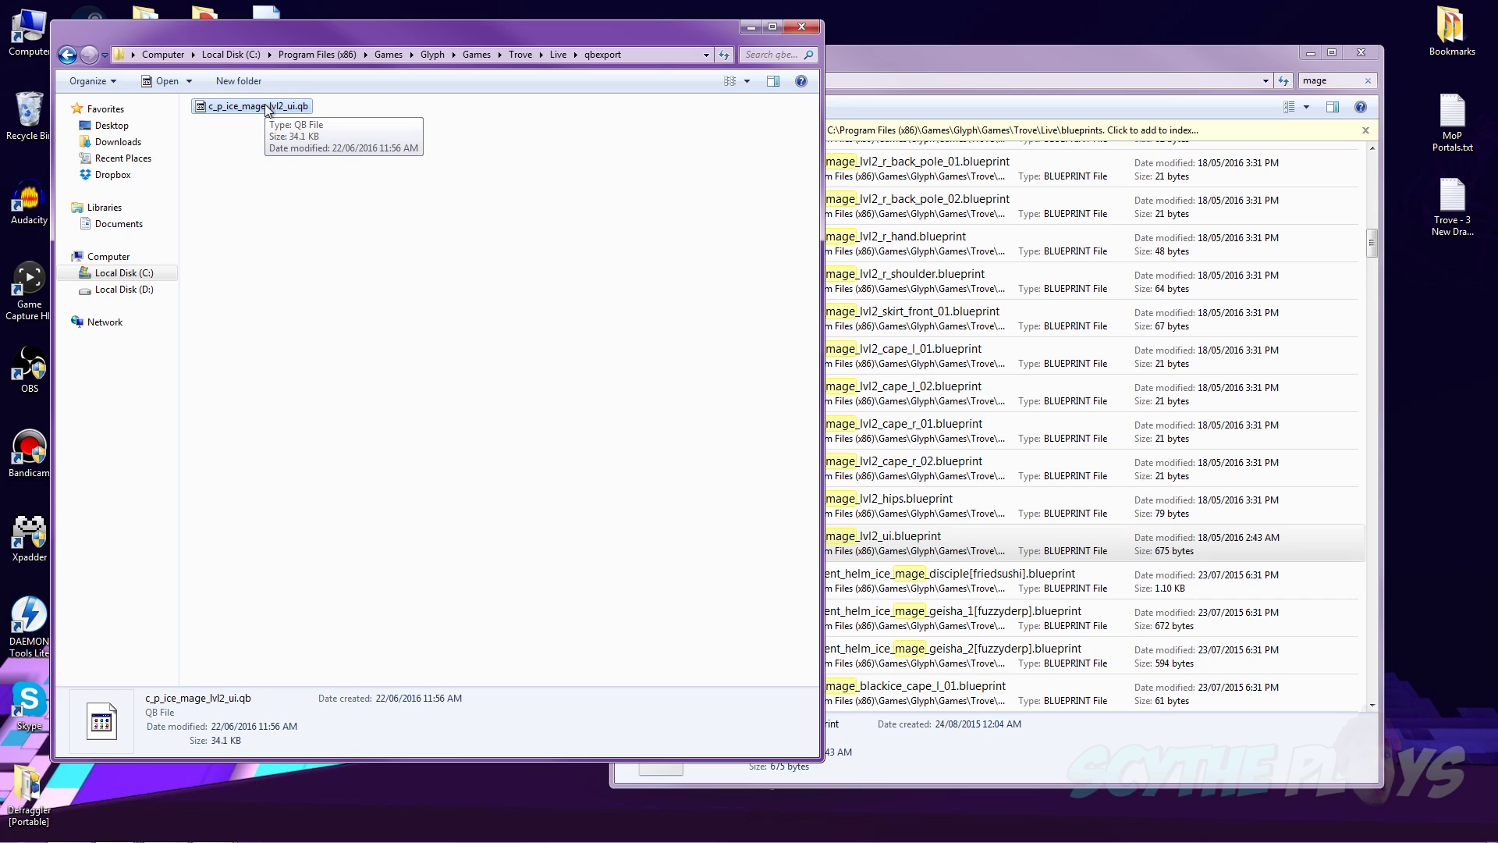
pyautogui.press('BackSpace')
pyautogui.doubleClick(234, 105)
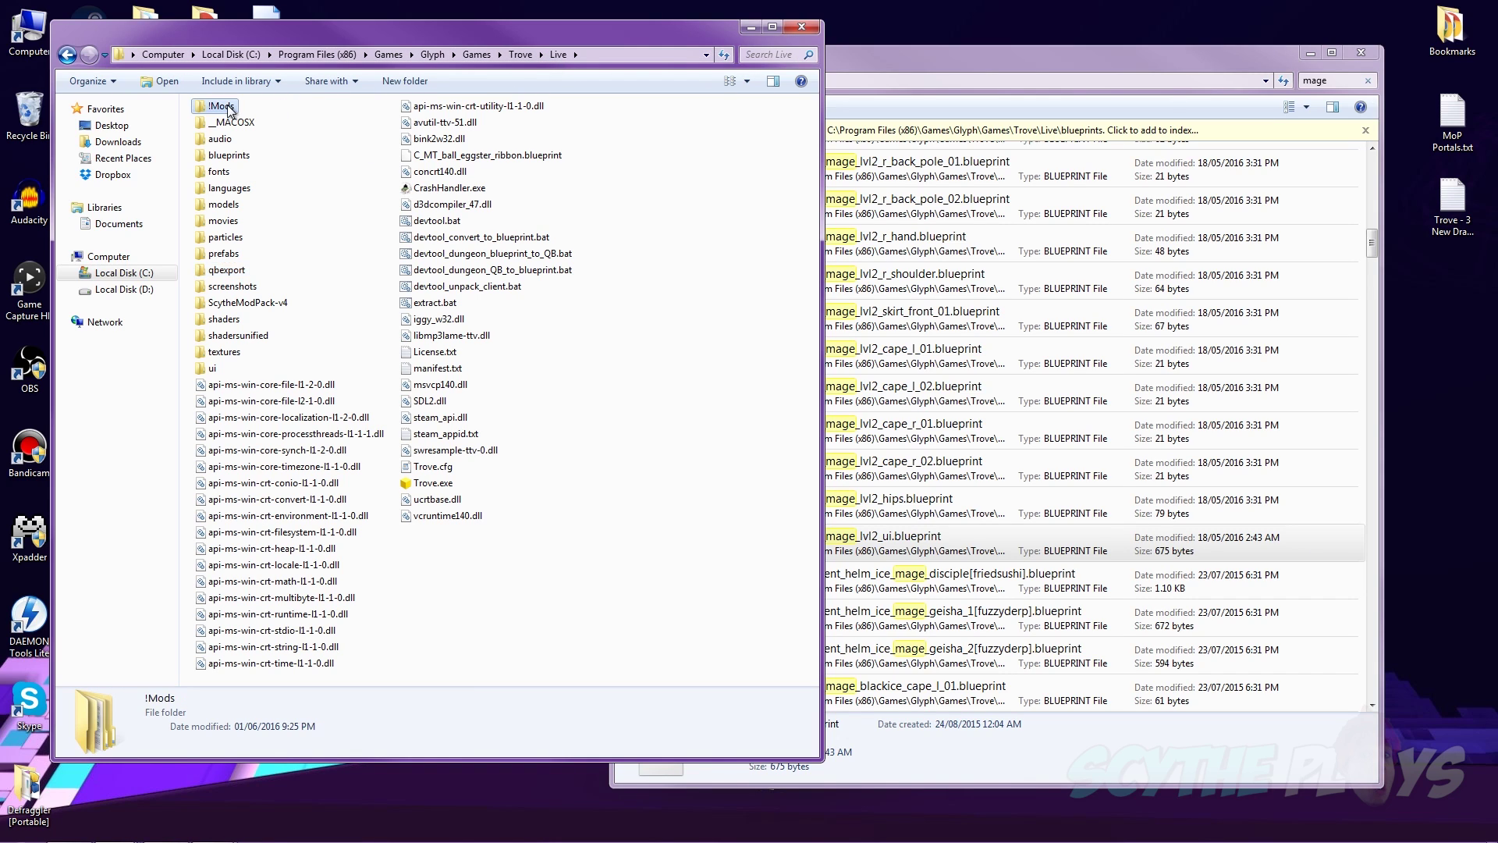
pyautogui.rightClick(597, 283)
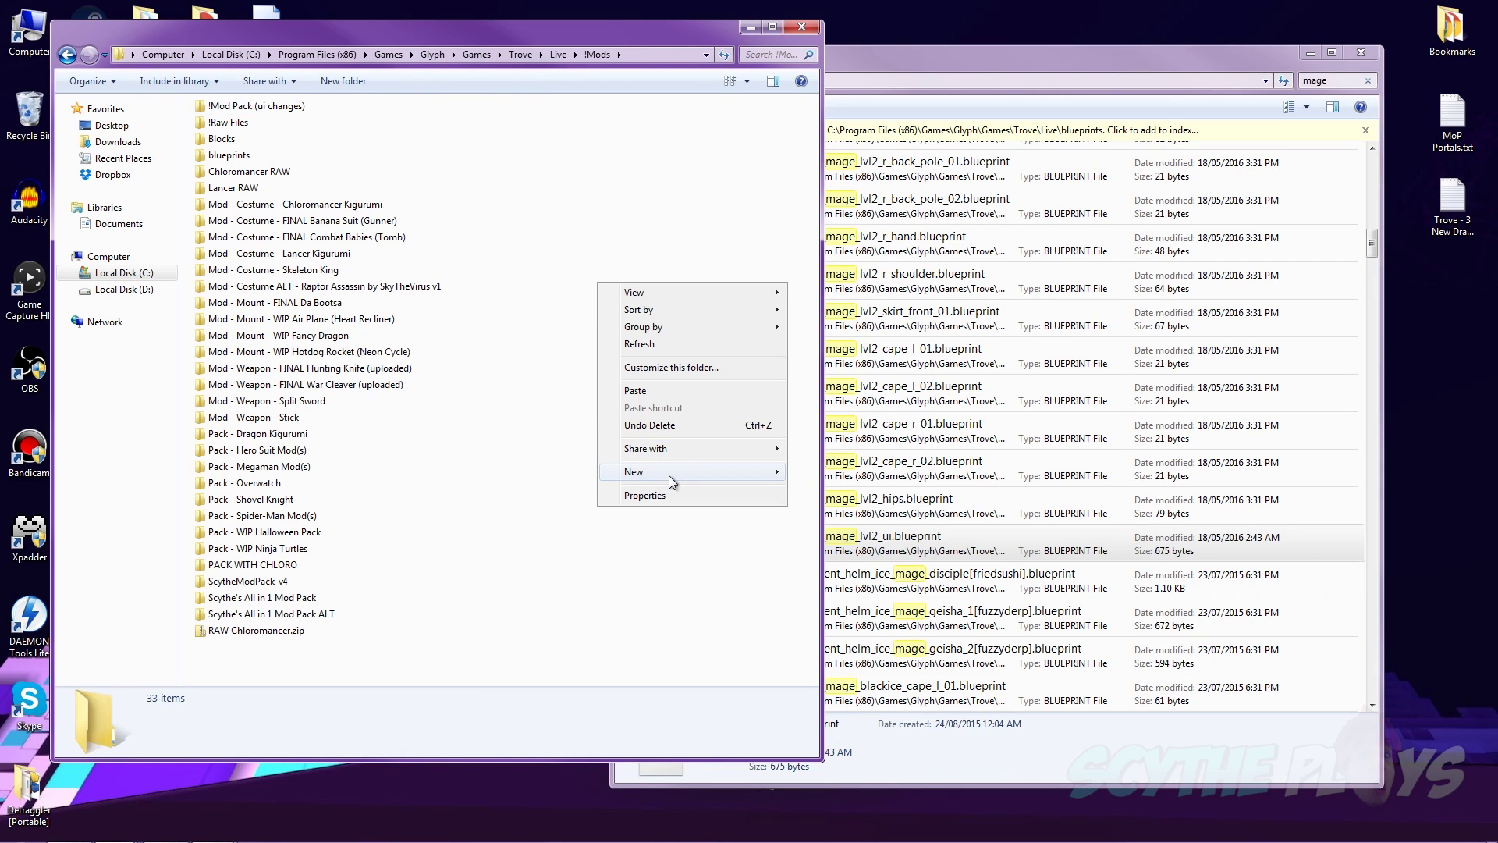
pyautogui.moveTo(668, 475)
pyautogui.click(827, 473)
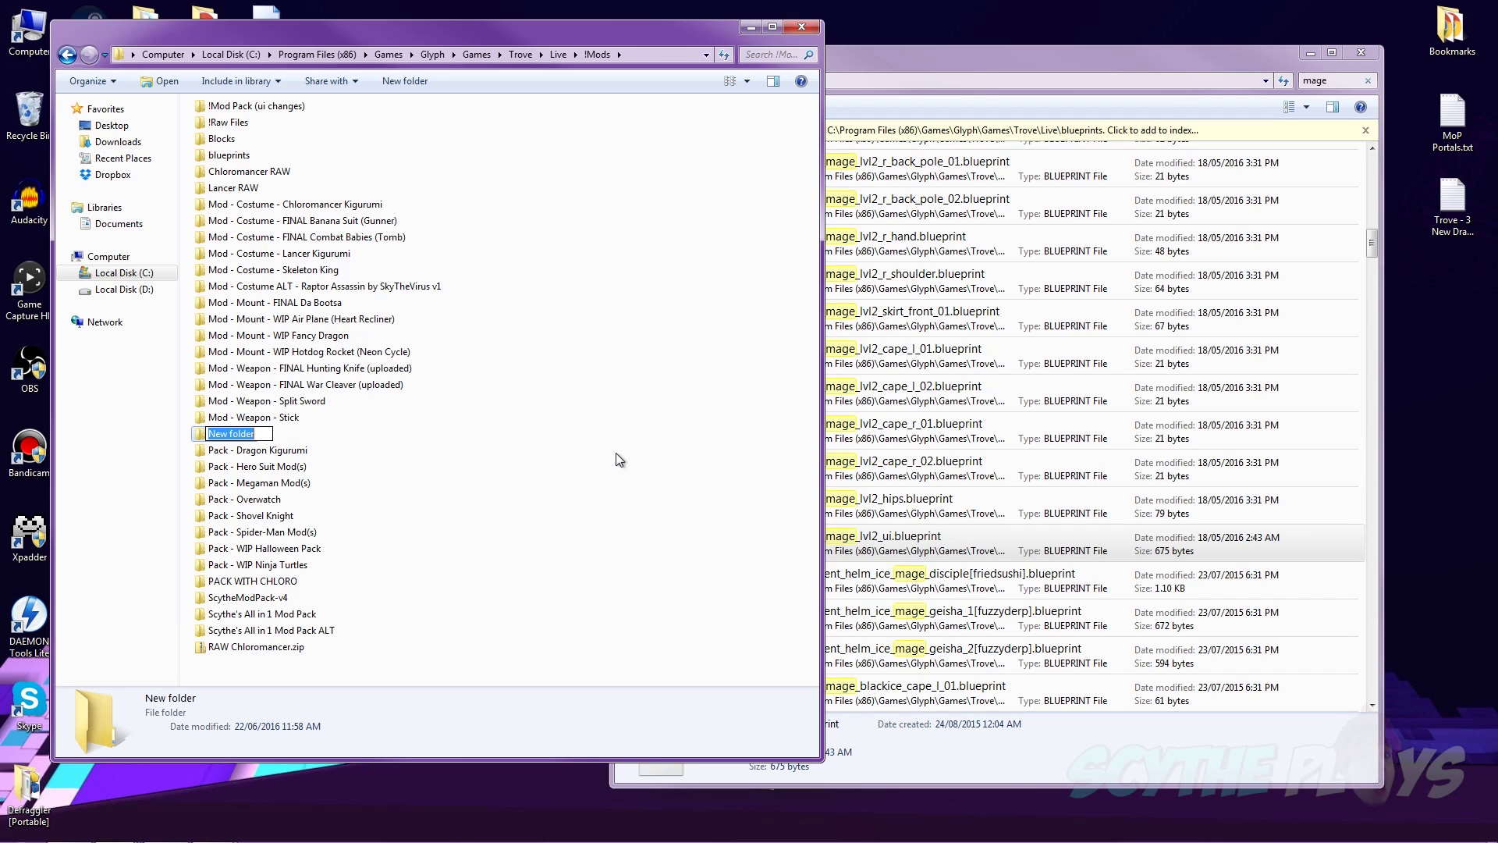
pyautogui.write('ICE SAGE VIDEO')
pyautogui.press('Return')
pyautogui.press('Return')
pyautogui.hotkey('ctrl', 'v')
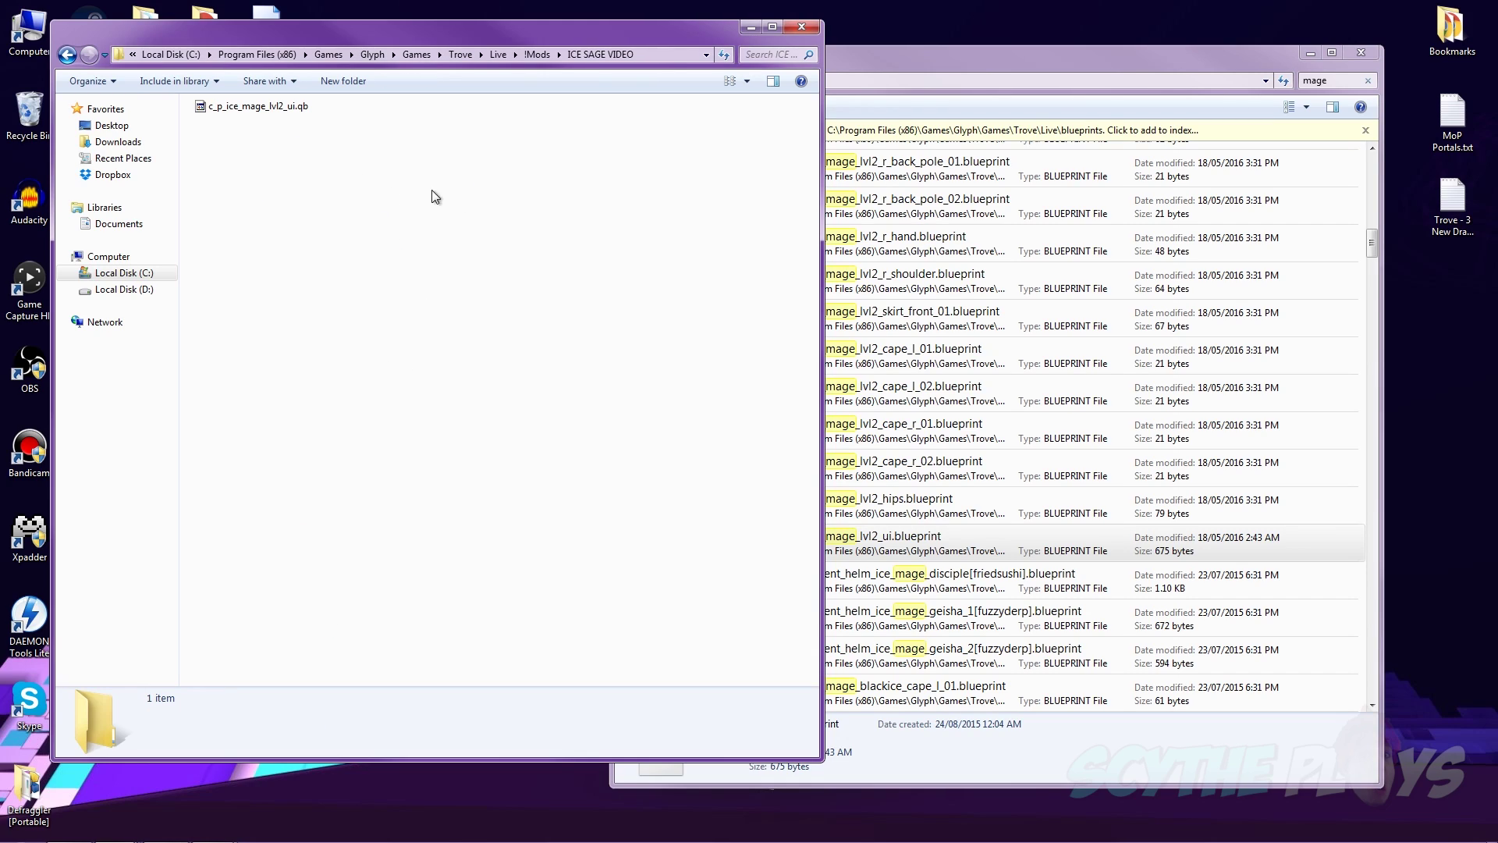
# Create a subfolder named blueprints inside the ICE SAGE VIDEO folder
pyautogui.rightClick(397, 142)
pyautogui.moveTo(484, 334)
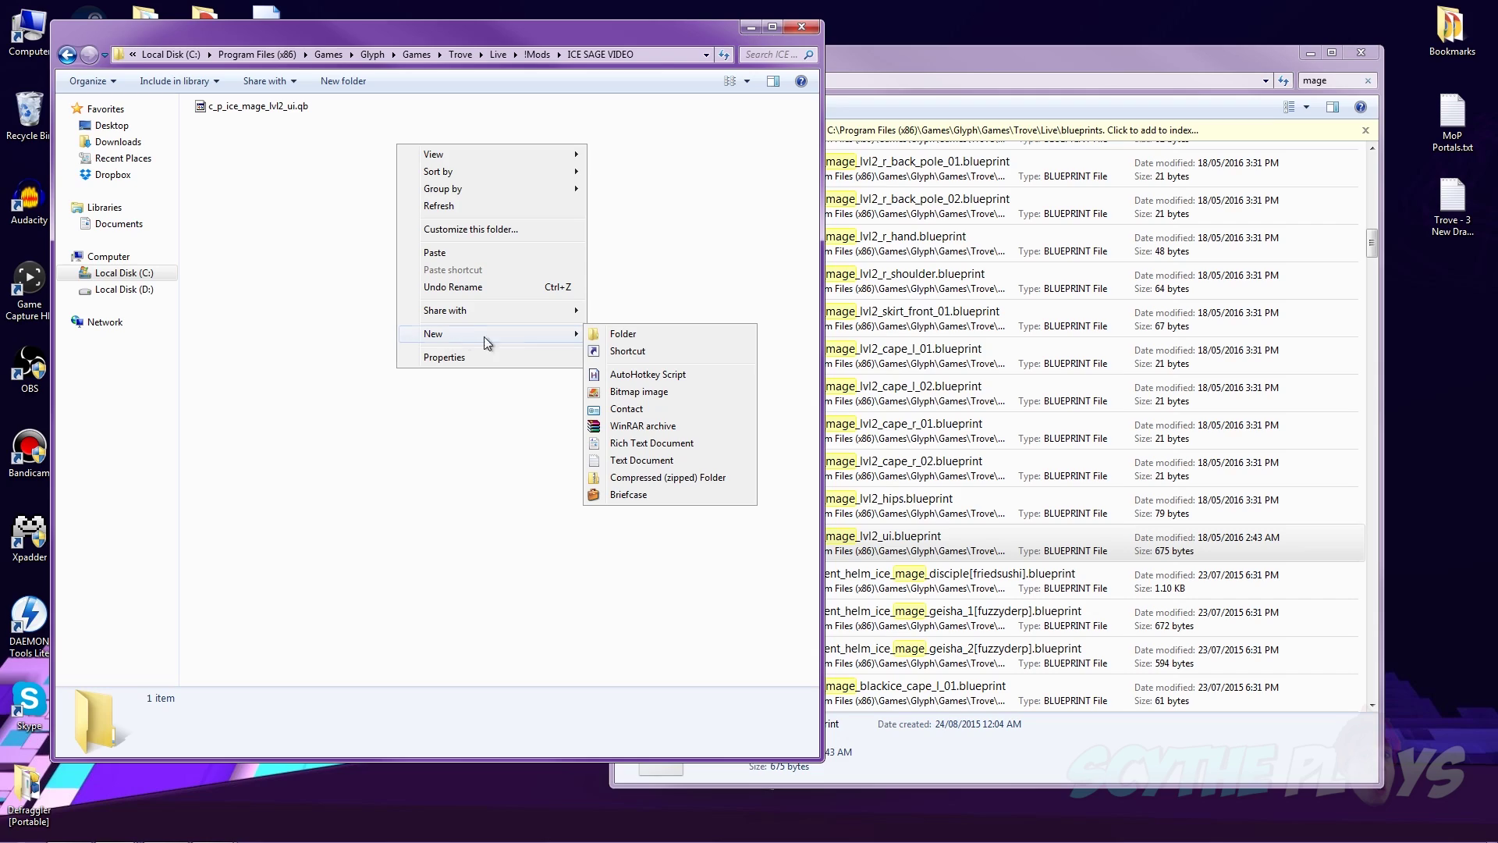
pyautogui.click(671, 335)
pyautogui.write('blueprints')
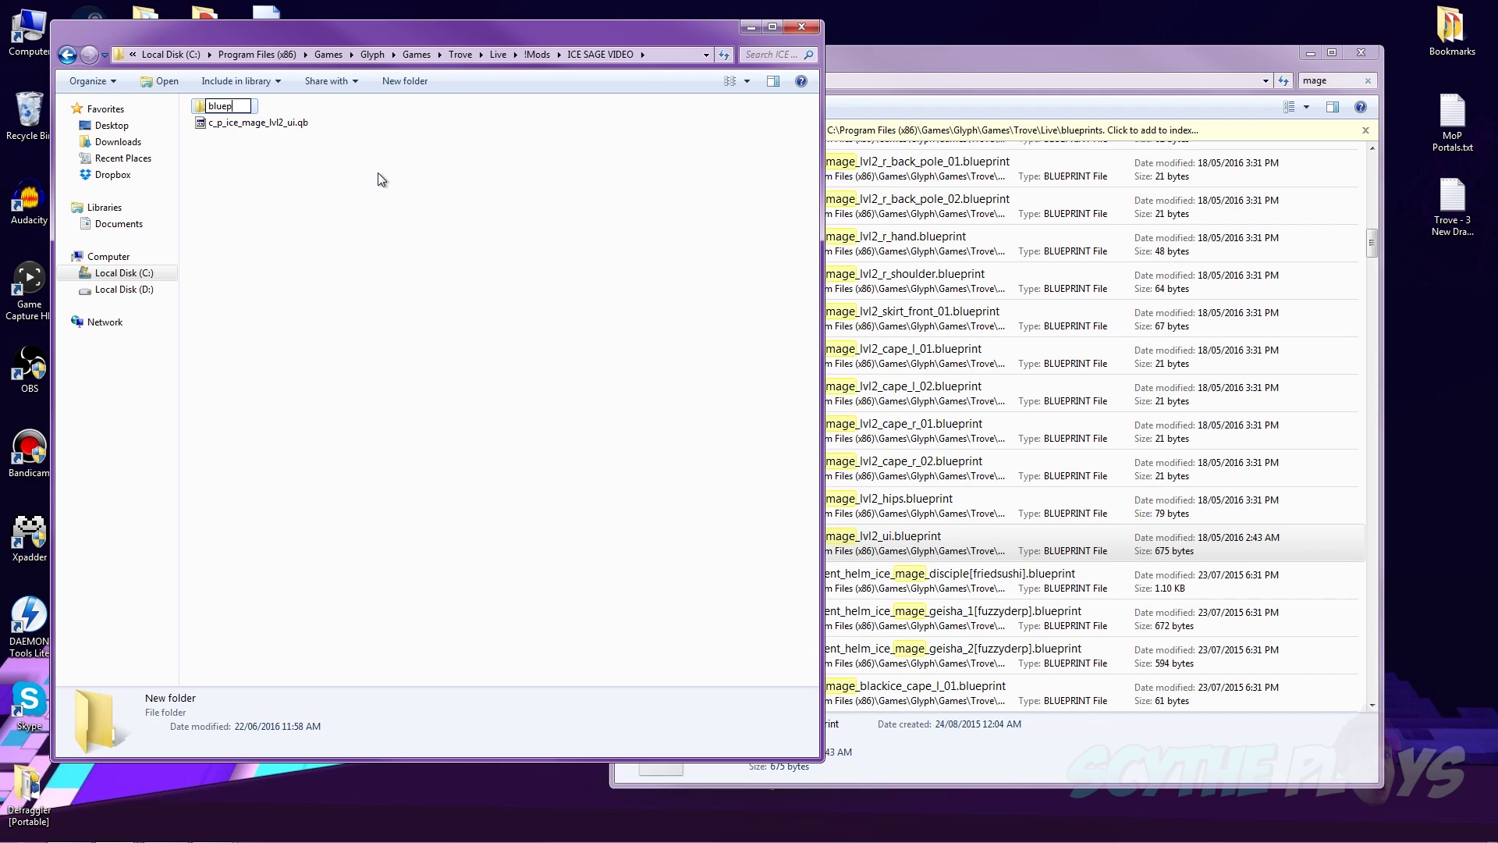
pyautogui.press('Return')
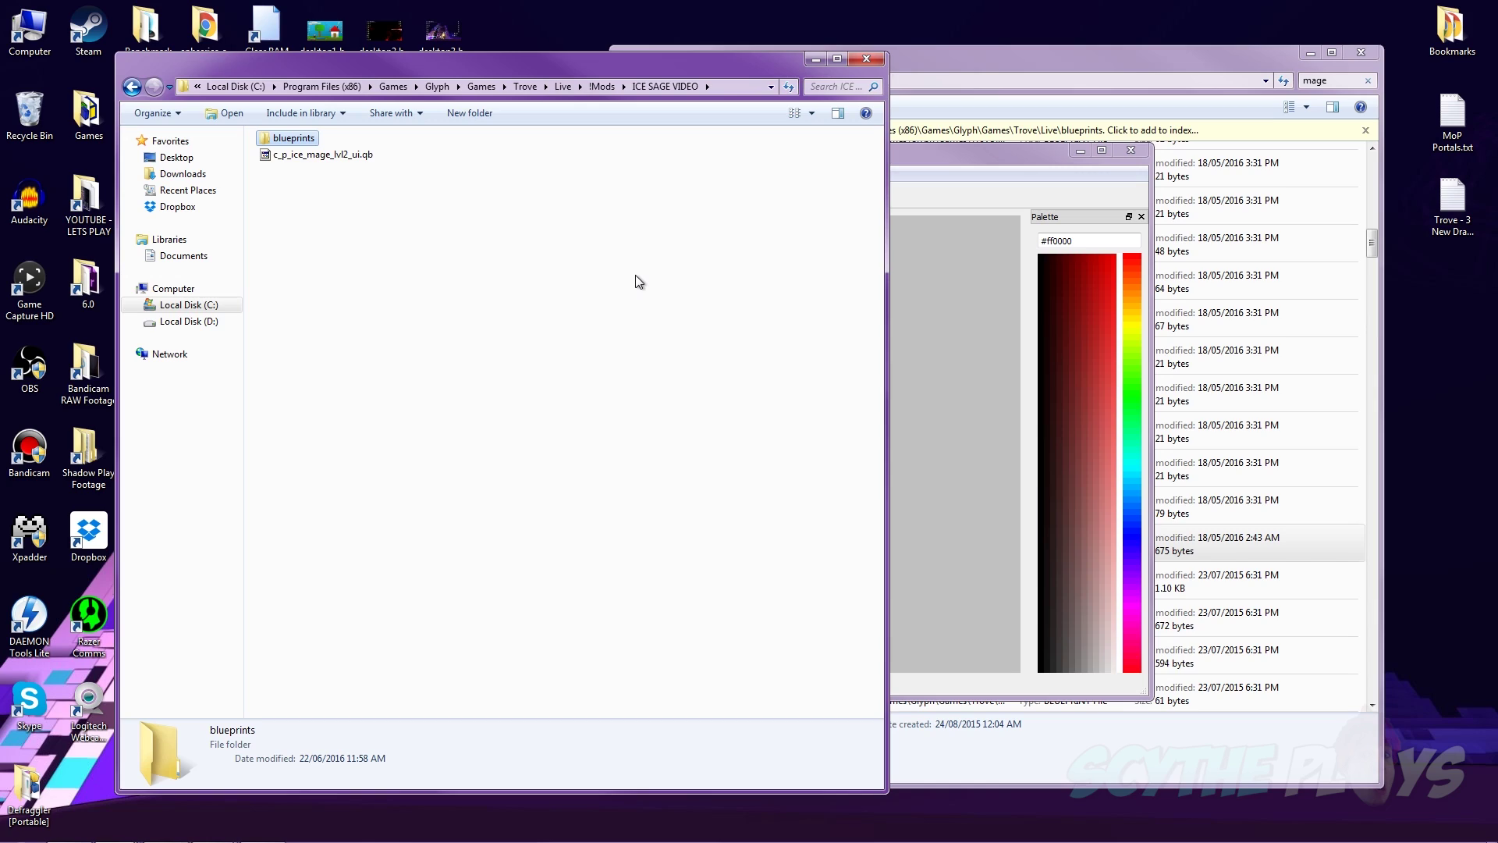
# Switch to Zoxel and open c_p_ice_mage_lvl2_ui.qb from the ICE SAGE VIDEO folder, restoring its attachment point from the metadata
pyautogui.hotkey('alt', 'Tab')
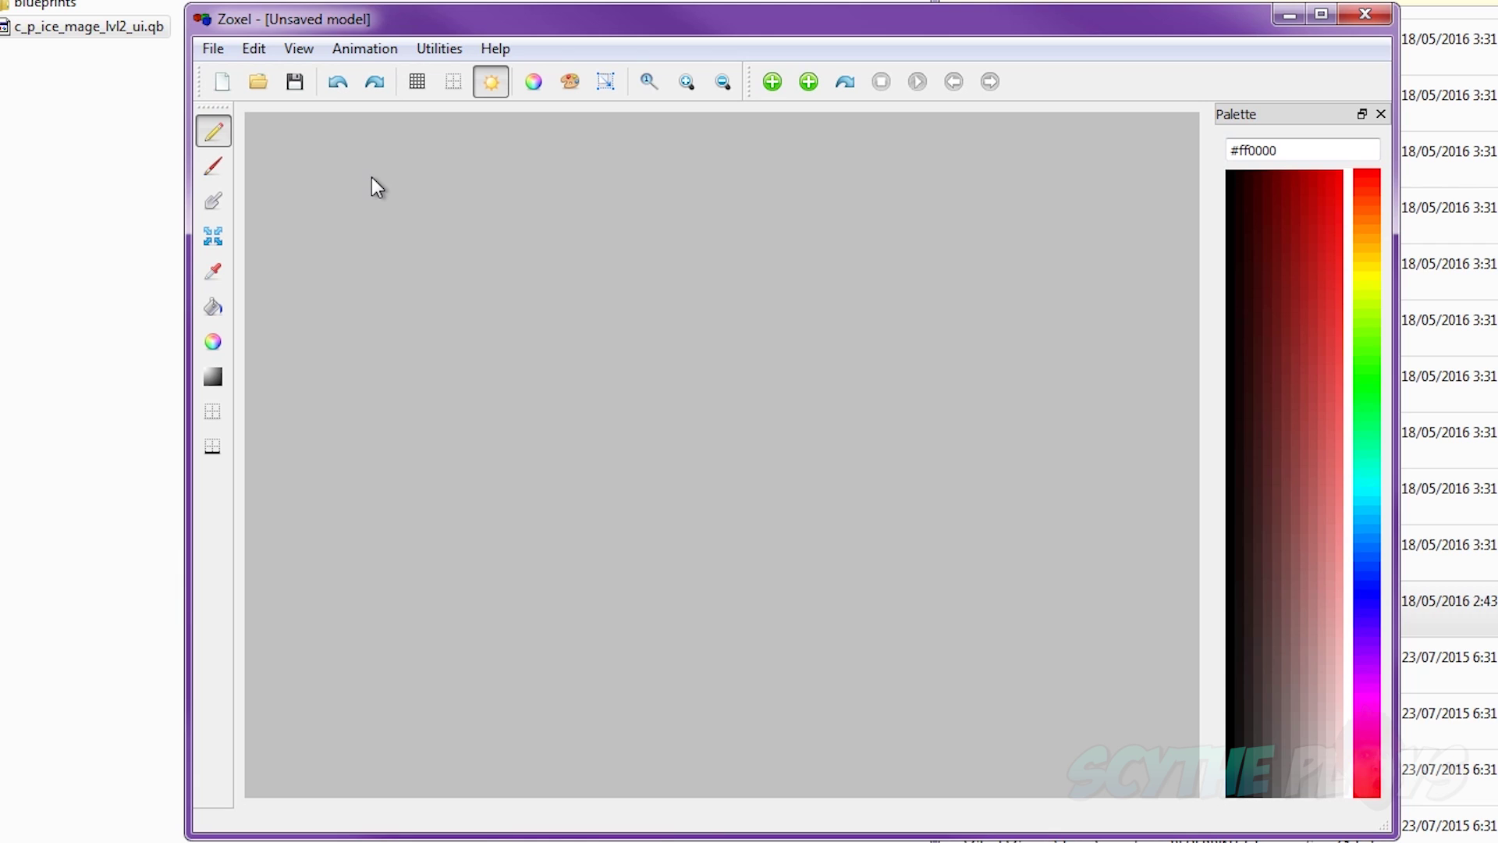
pyautogui.click(258, 83)
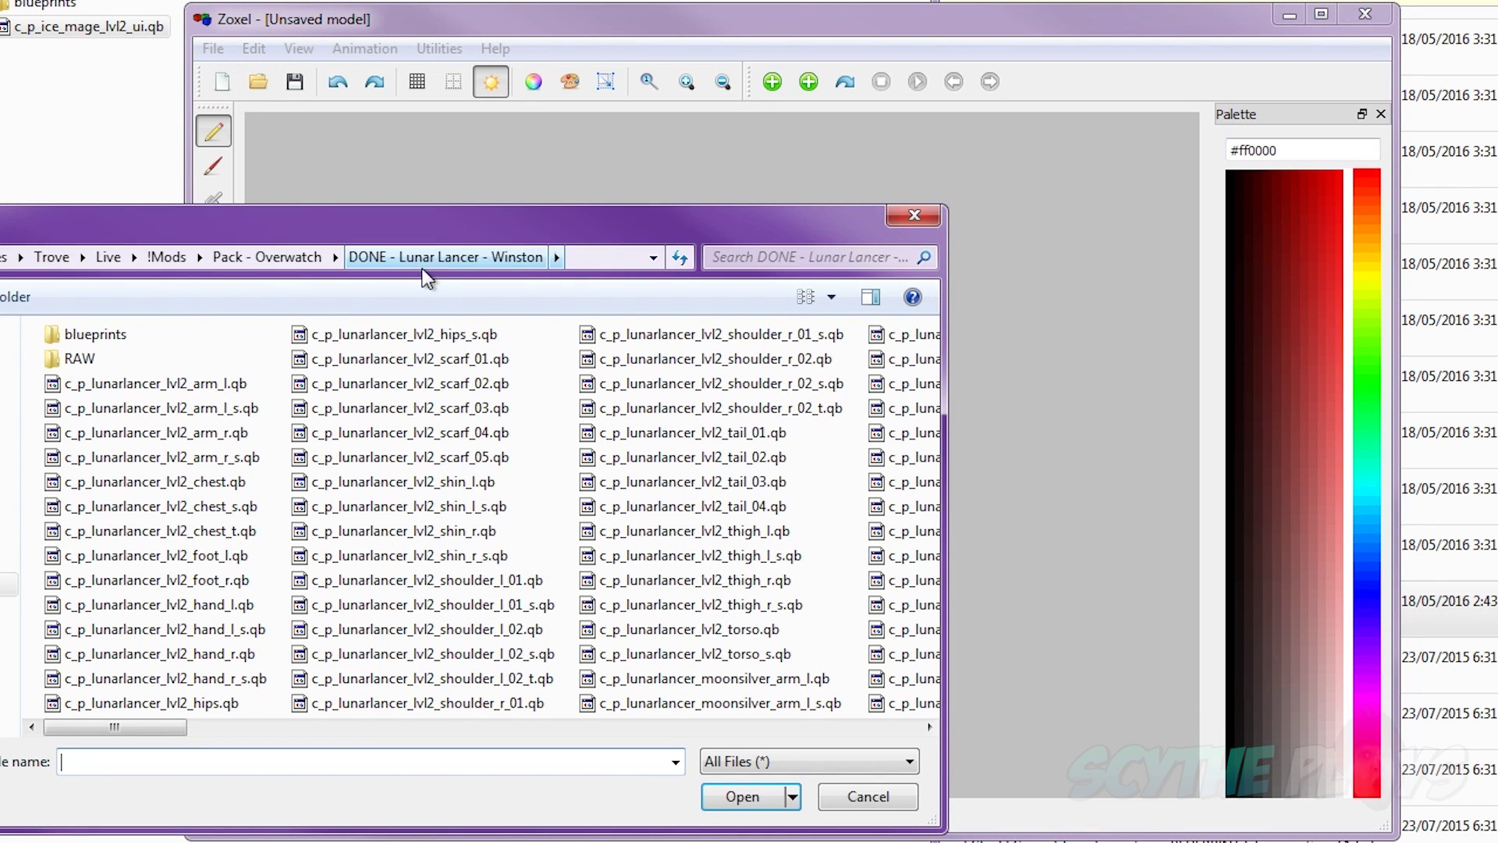
pyautogui.click(168, 256)
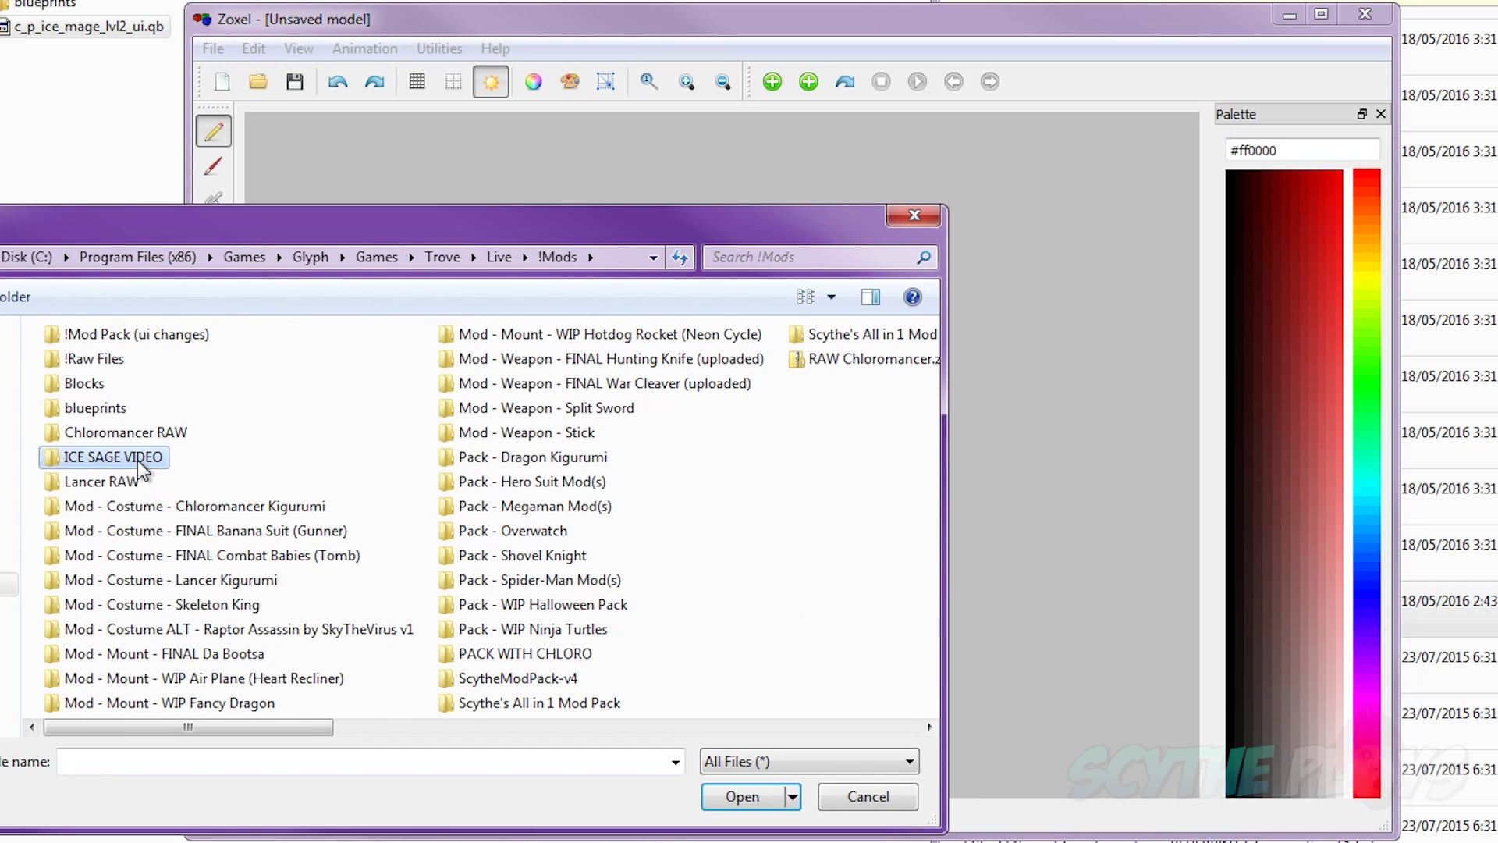
pyautogui.doubleClick(138, 459)
pyautogui.click(161, 361)
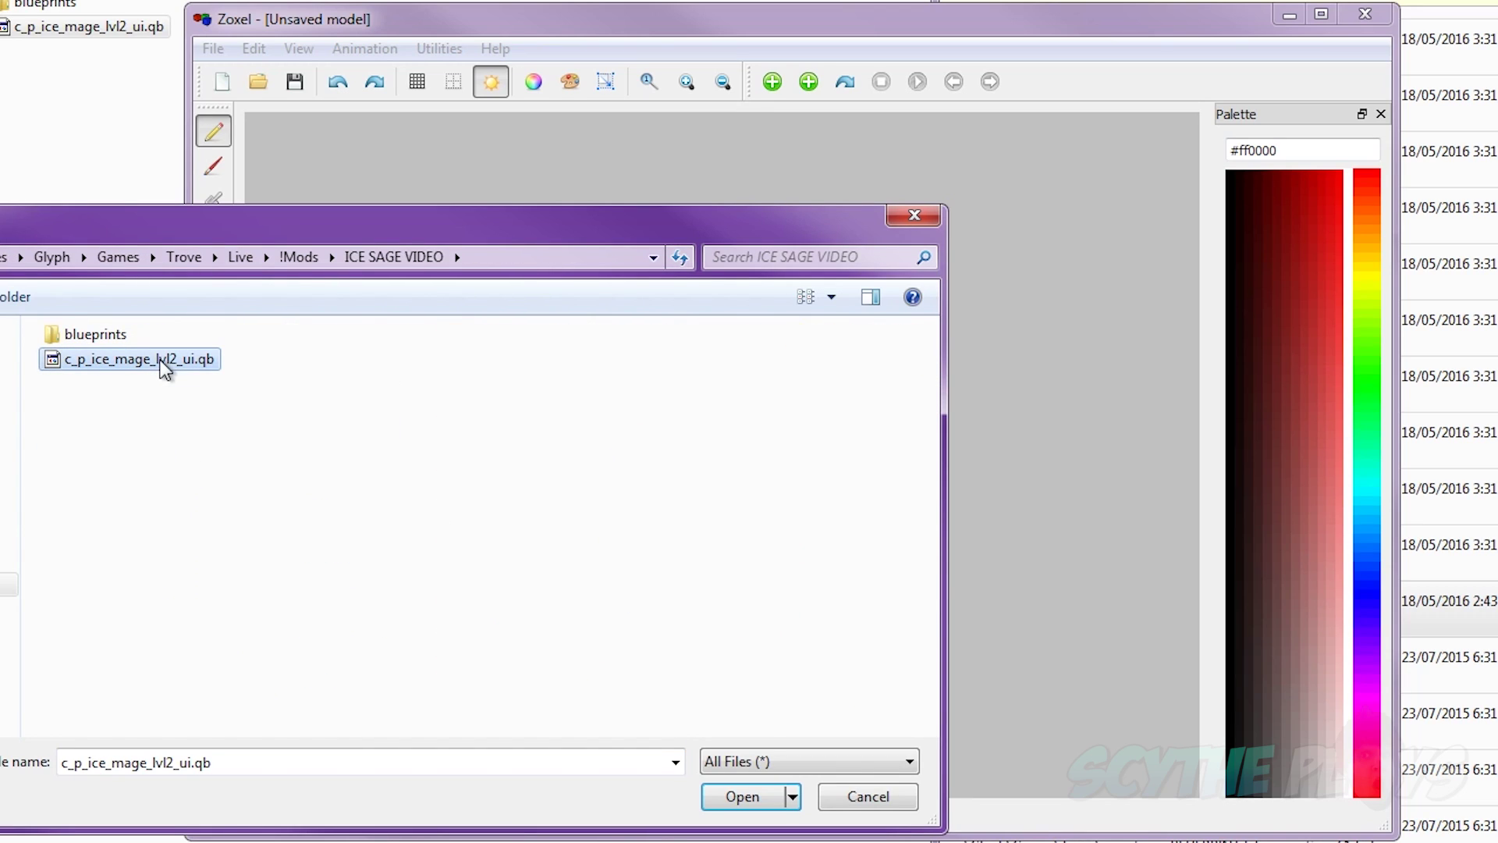
pyautogui.press('Return')
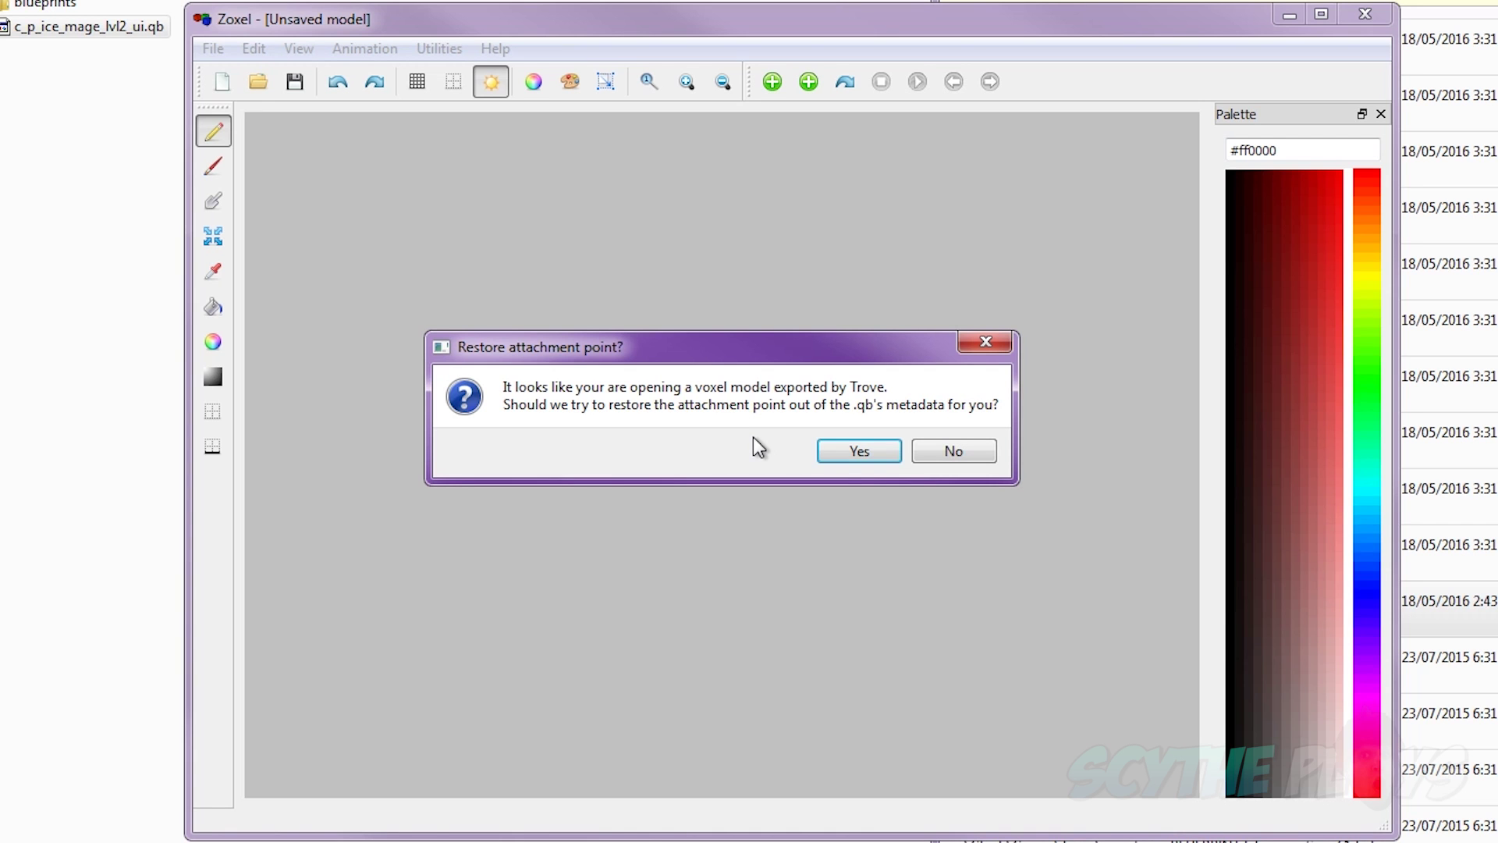
pyautogui.click(860, 452)
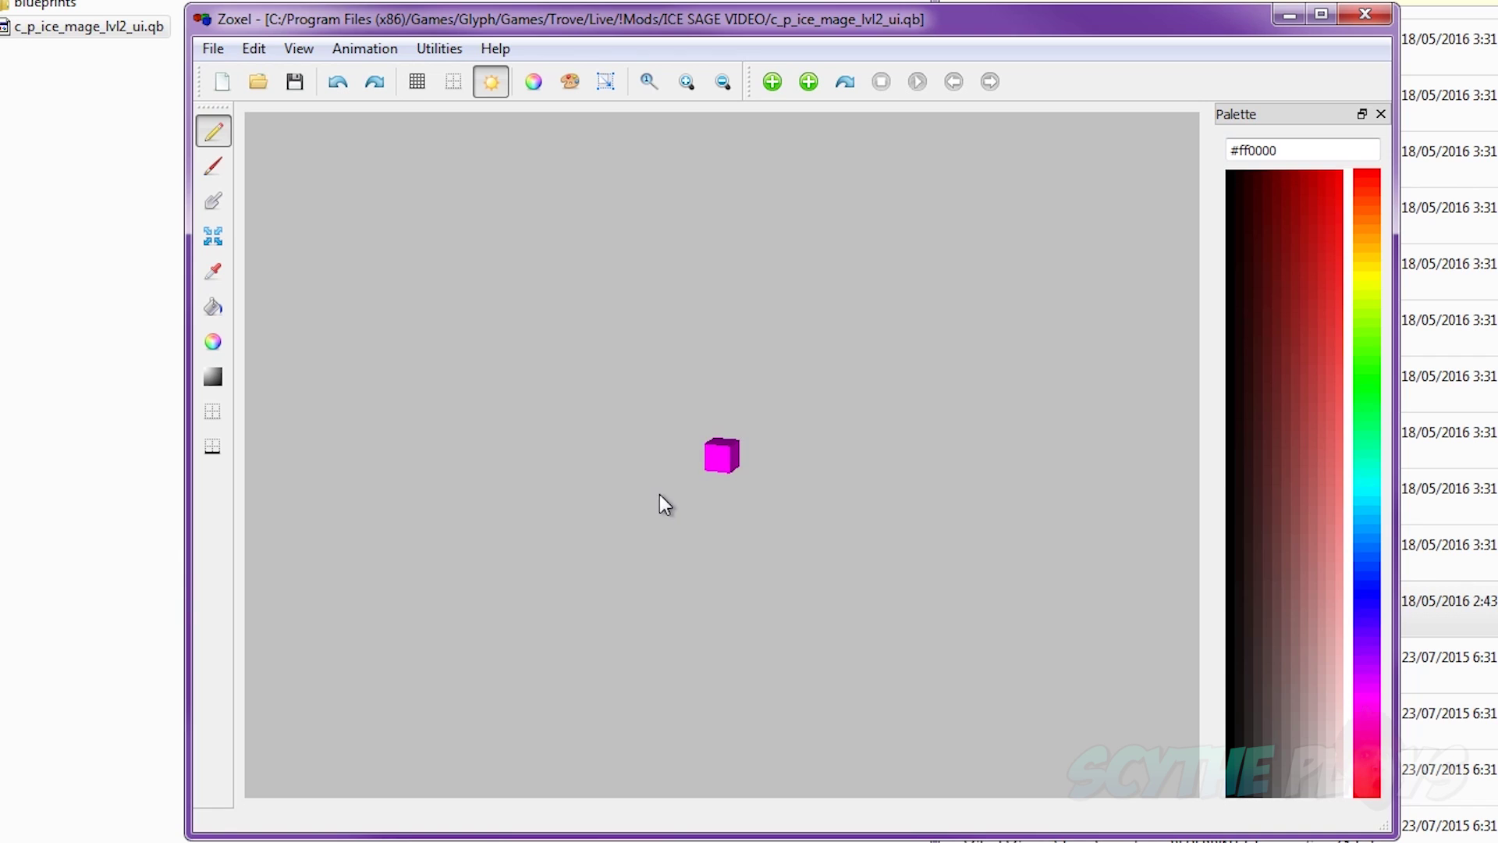
# Sample the magenta colour #ff00ff from the attachment point cube with the colour picker
pyautogui.moveTo(658, 494); pyautogui.dragTo(750, 485, button='right')
pyautogui.press('c')
pyautogui.click(725, 462)
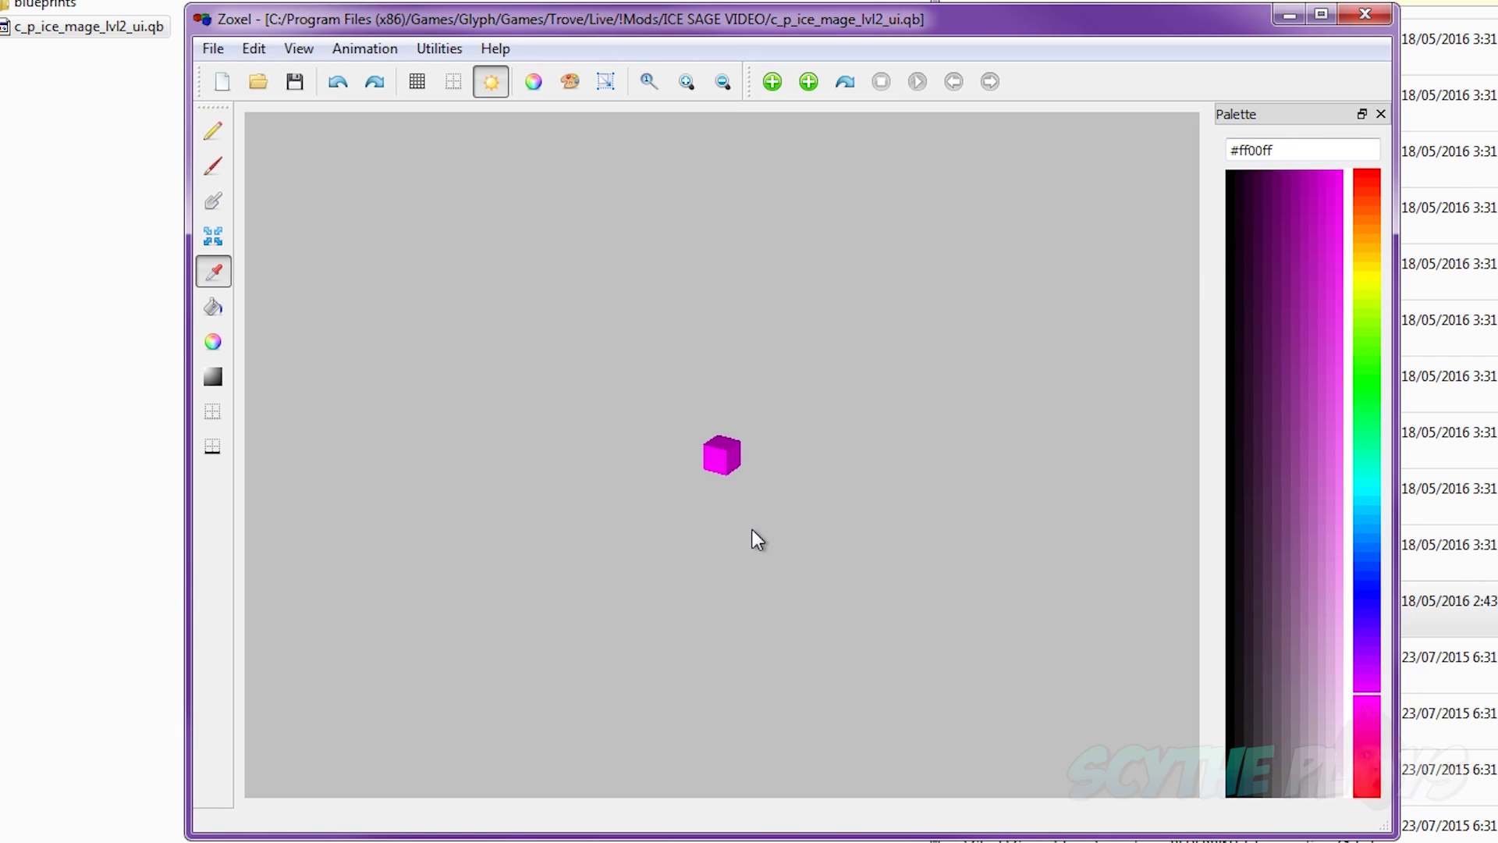
pyautogui.moveTo(752, 530)
pyautogui.mouseDown(button='right')
pyautogui.moveTo(719, 525)
pyautogui.moveTo(758, 518)
pyautogui.mouseUp(button='right')
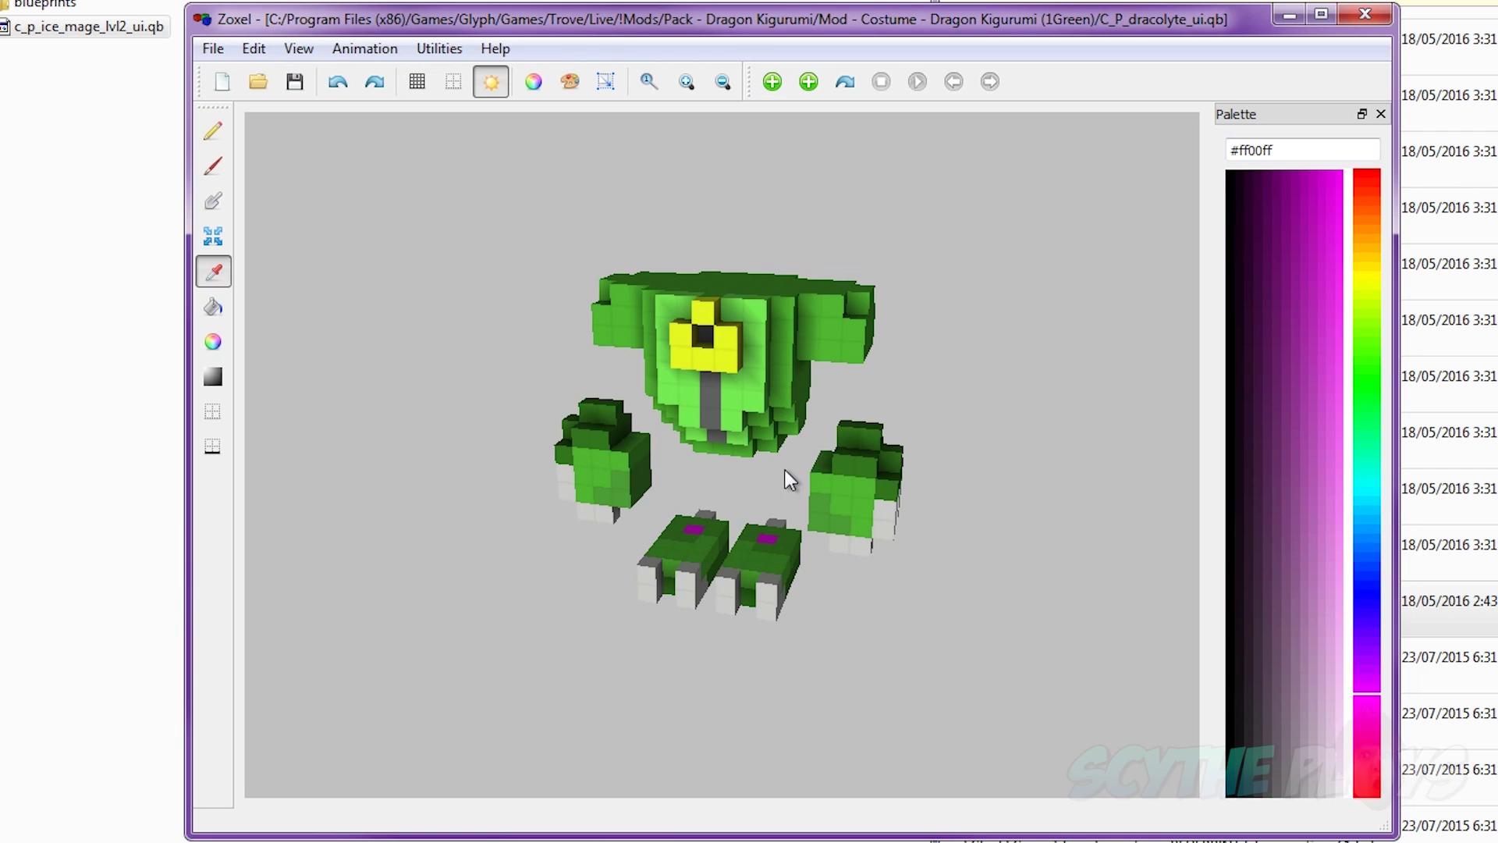
# Examine the C_P_dracolyte_ui.qb dragon costume model from several angles and look through the draw, pick, fill and replace tools
pyautogui.moveTo(710, 476); pyautogui.dragTo(751, 470, button='right')
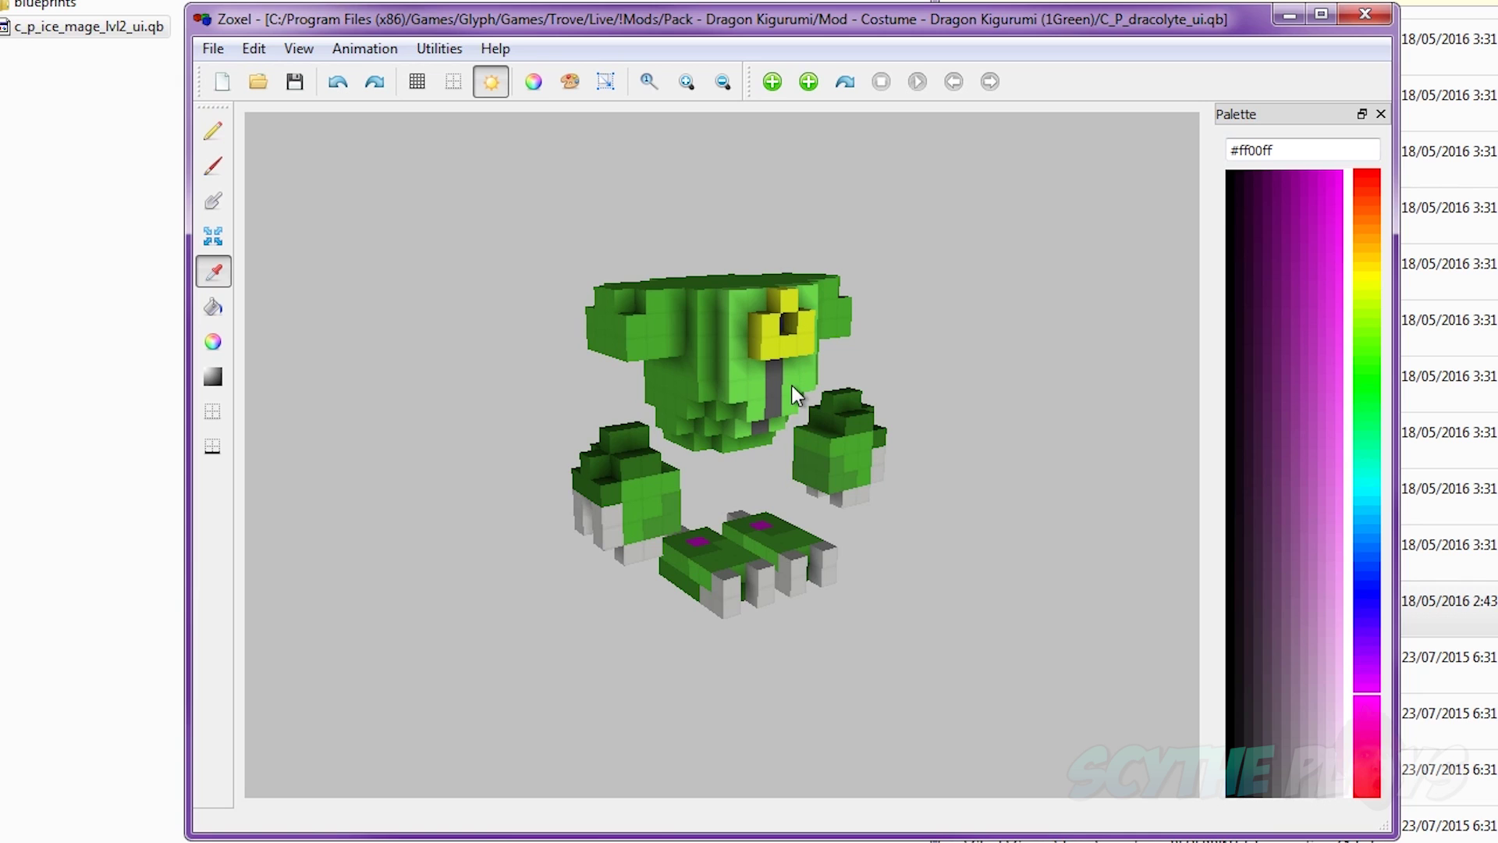
pyautogui.moveTo(854, 483); pyautogui.dragTo(776, 473, button='right')
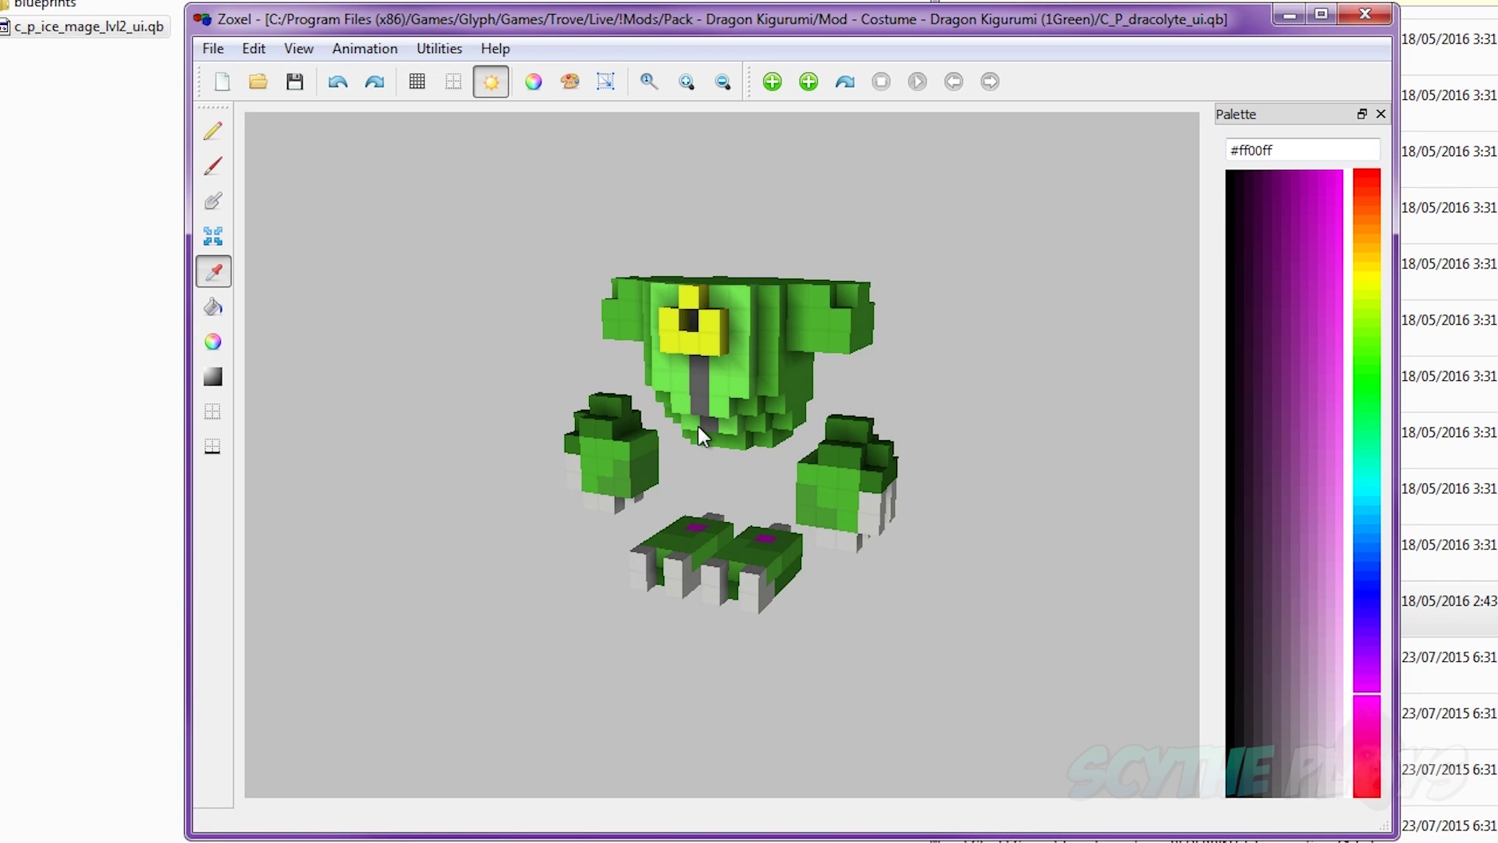
pyautogui.moveTo(697, 424); pyautogui.dragTo(710, 470, button='right')
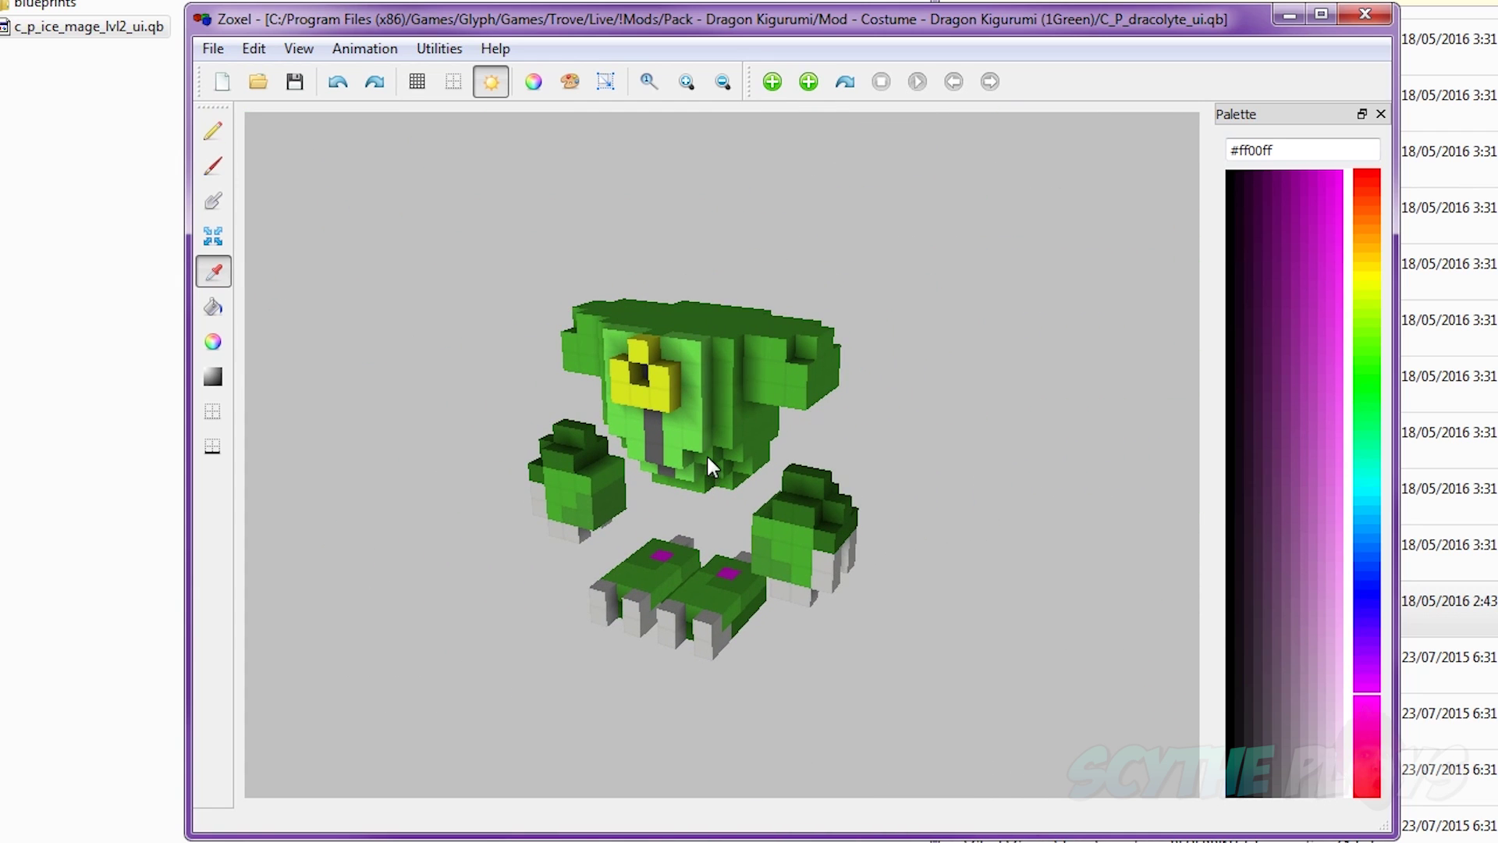
pyautogui.press('p')
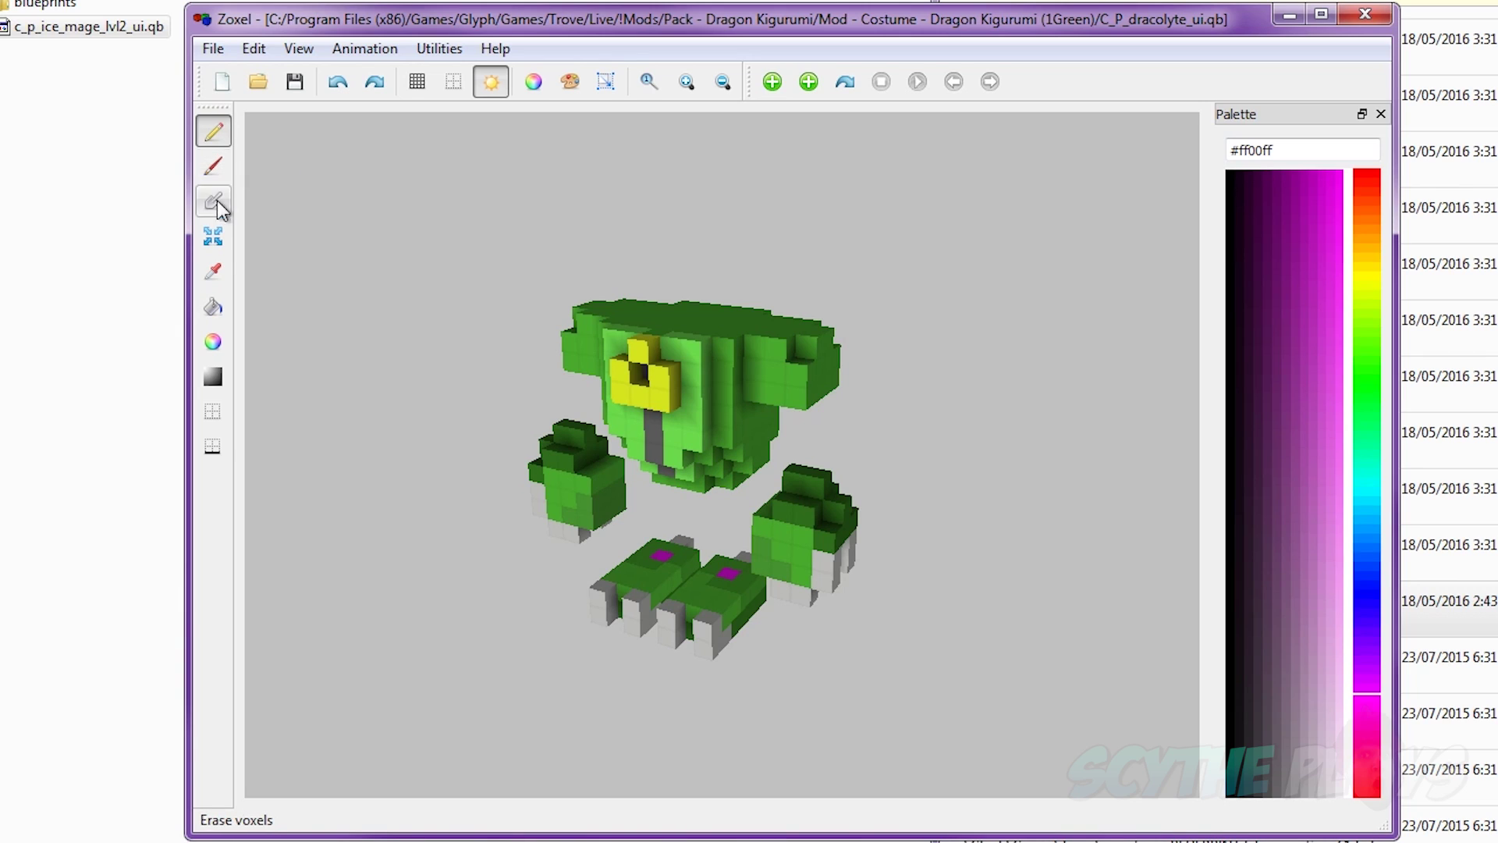
pyautogui.click(219, 273)
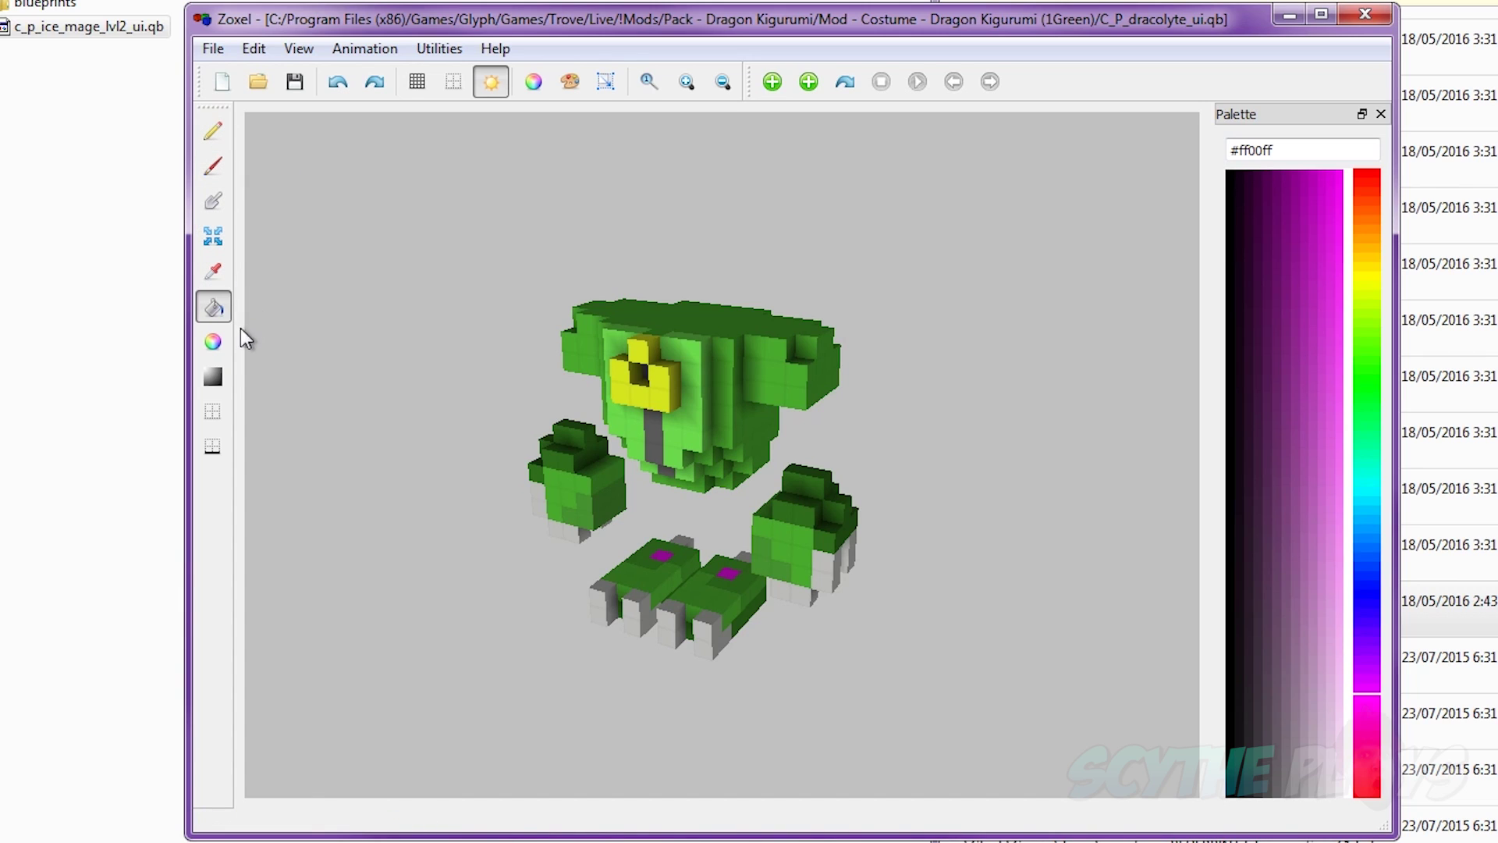
pyautogui.click(222, 343)
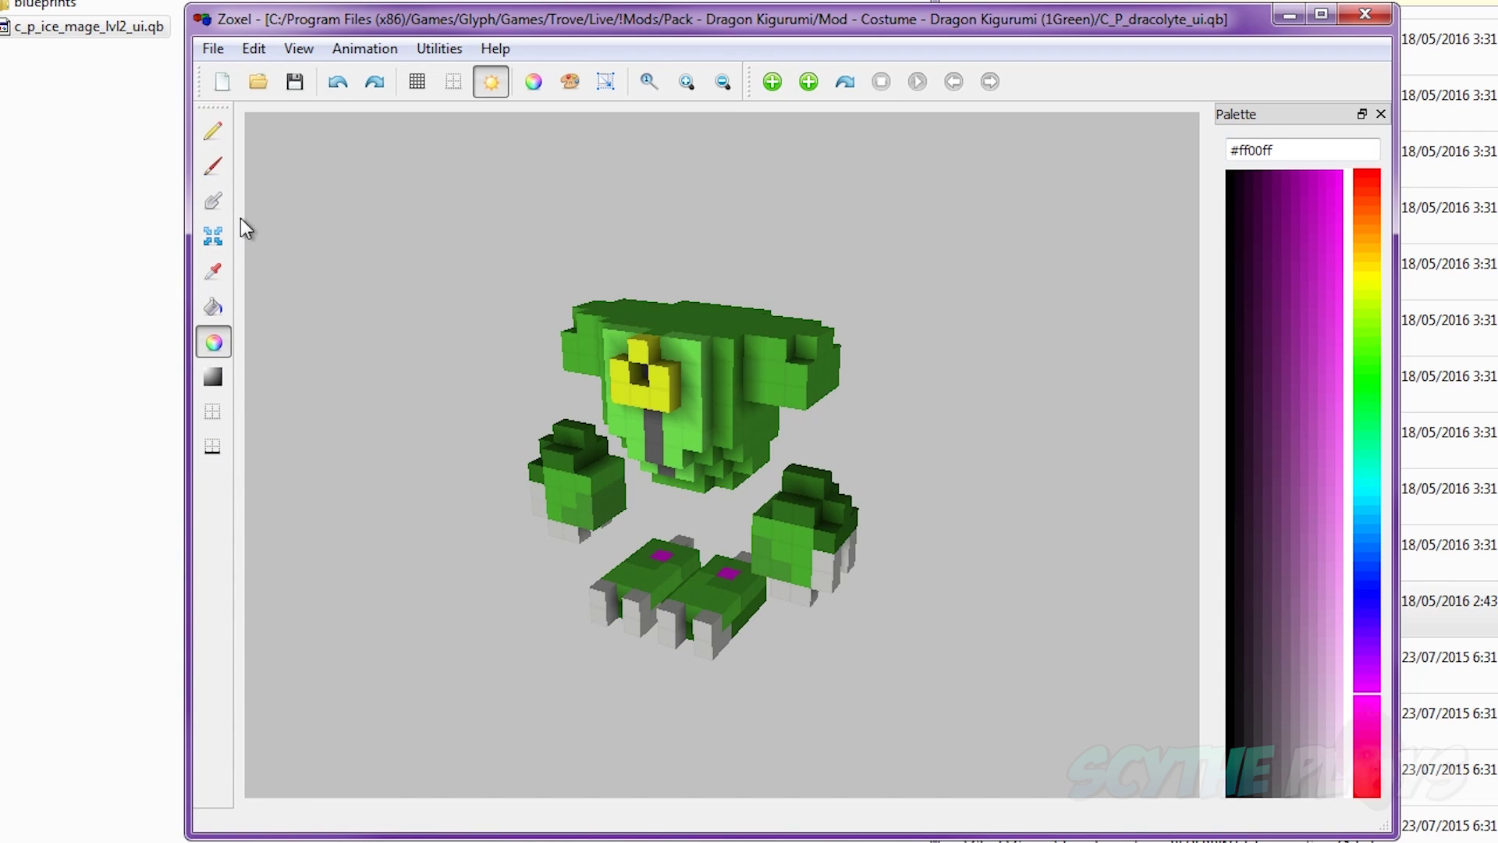
# Try painting a vertical #ff00ff strip on the torso beside the yellow emblem with the brush, and undo the strokes
pyautogui.click(213, 165)
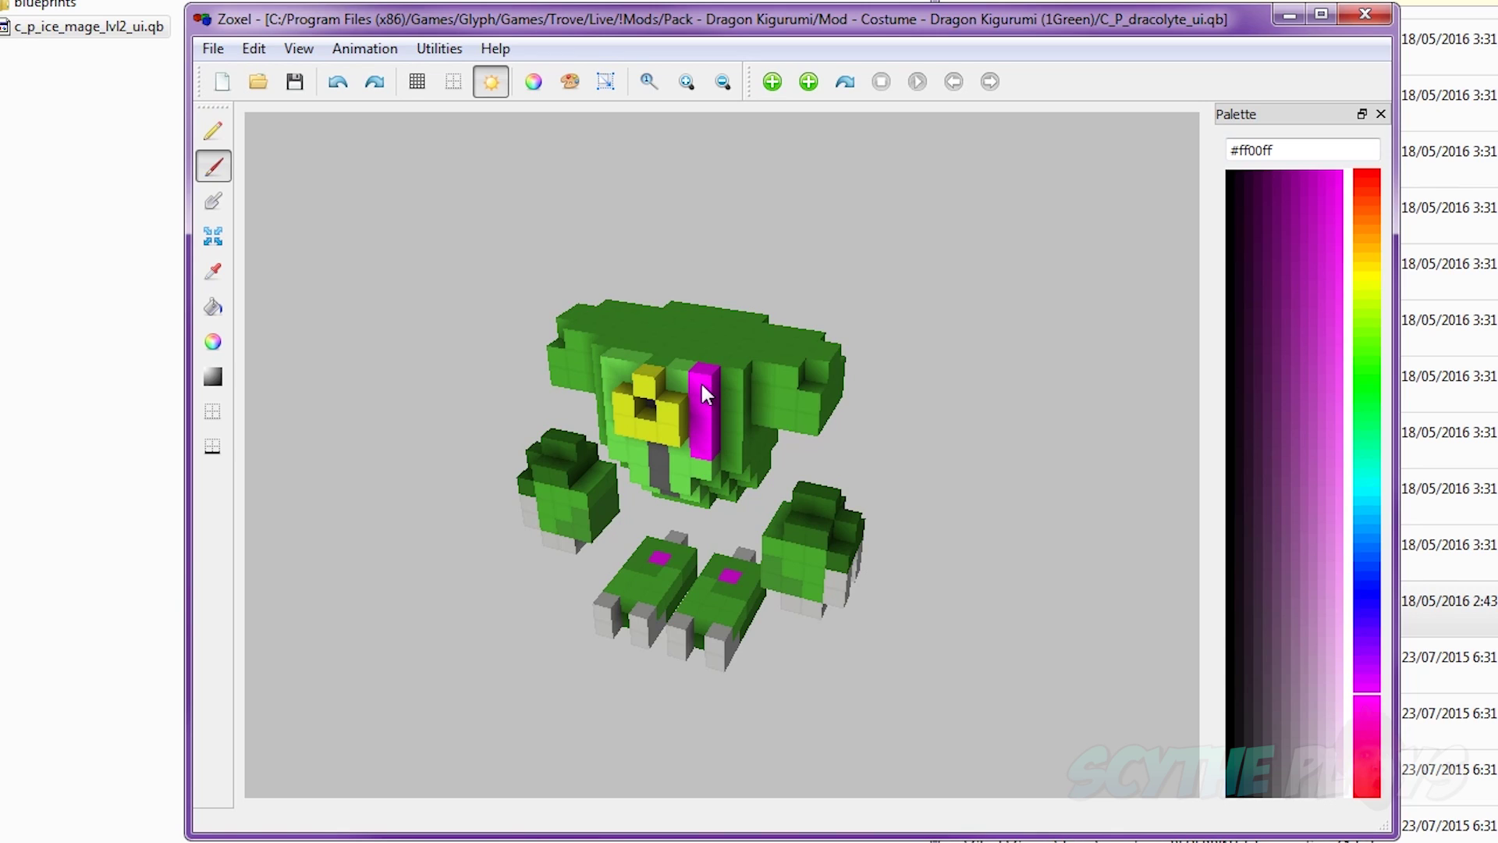
pyautogui.hotkey('ctrl', 'z')
pyautogui.hotkey('ctrl', 'z')
pyautogui.hotkey('ctrl', 'z')
pyautogui.hotkey('ctrl', 'z')
pyautogui.hotkey('ctrl', 'z')
pyautogui.hotkey('ctrl', 'z')
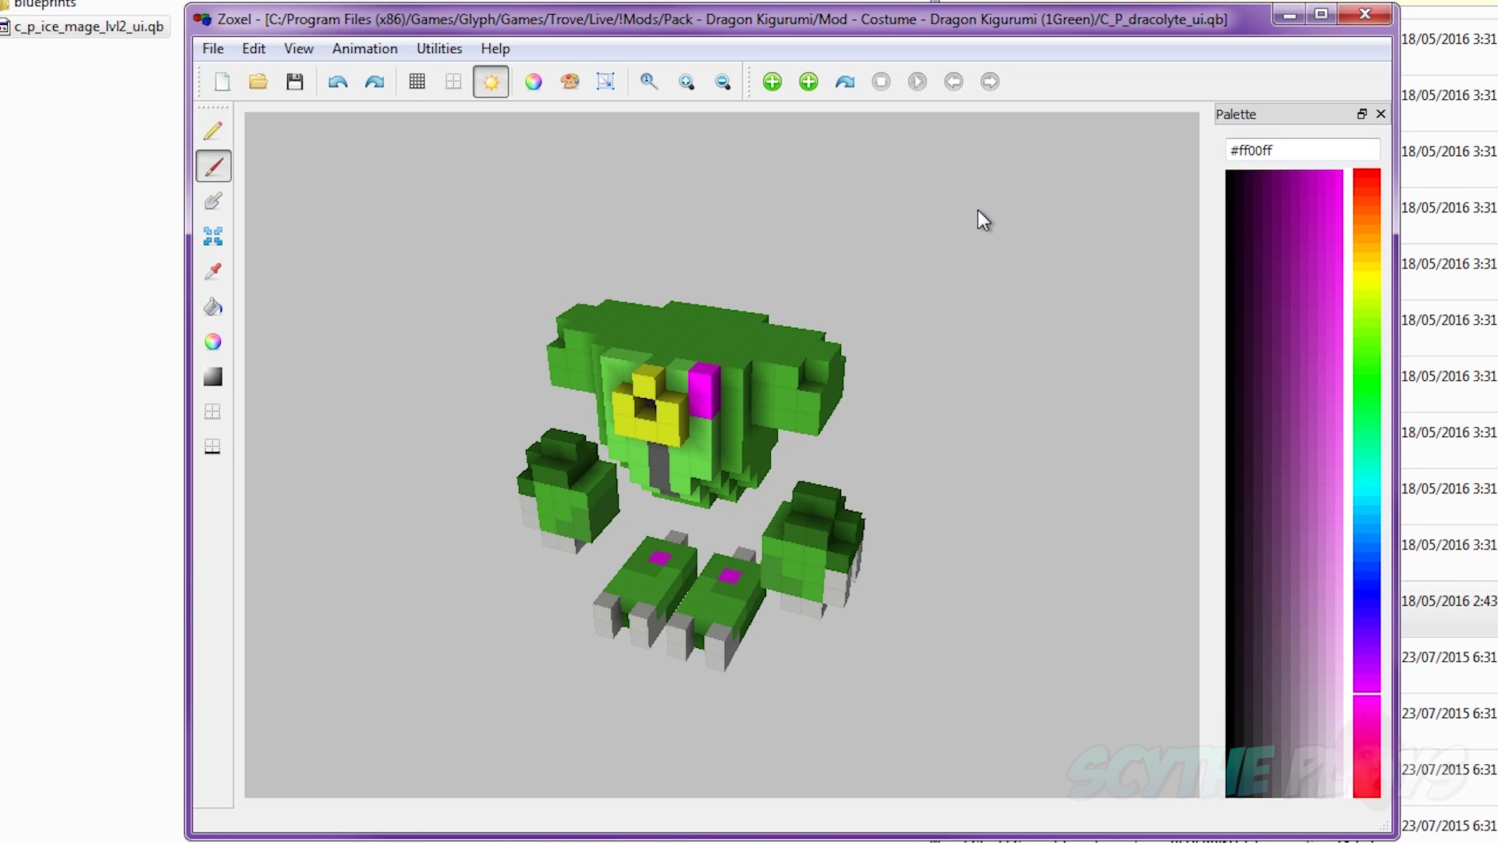
# Try erasing voxels near the upper edge of the torso beside the yellow emblem with the eraser
pyautogui.click(214, 202)
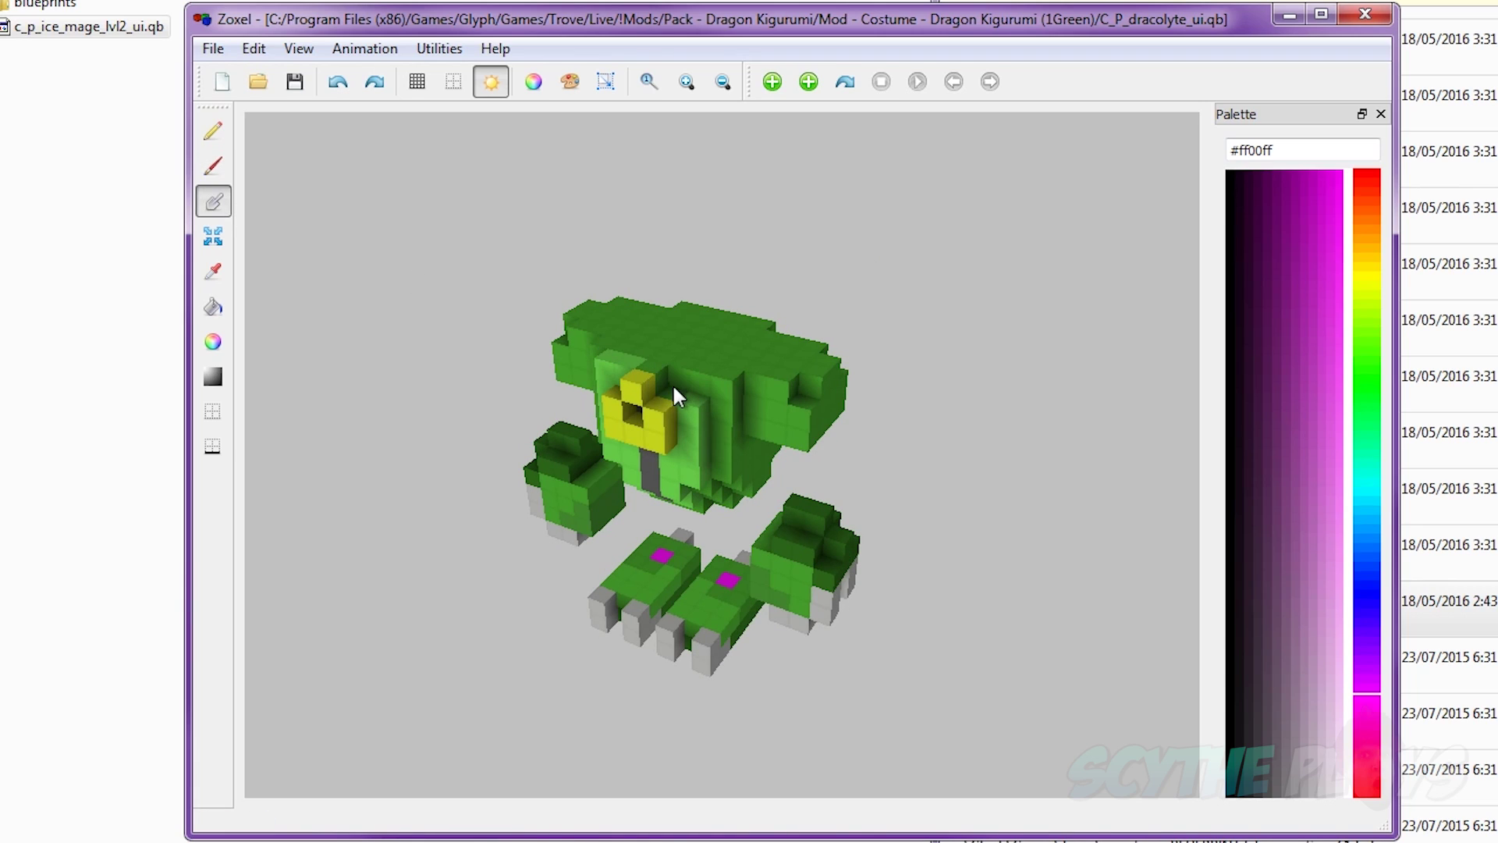
pyautogui.click(657, 370)
# Try removing a line of voxels along the top of the body with the draw tool, and undo the changes
pyautogui.click(214, 131)
pyautogui.moveTo(616, 340); pyautogui.dragTo(677, 521, button='right')
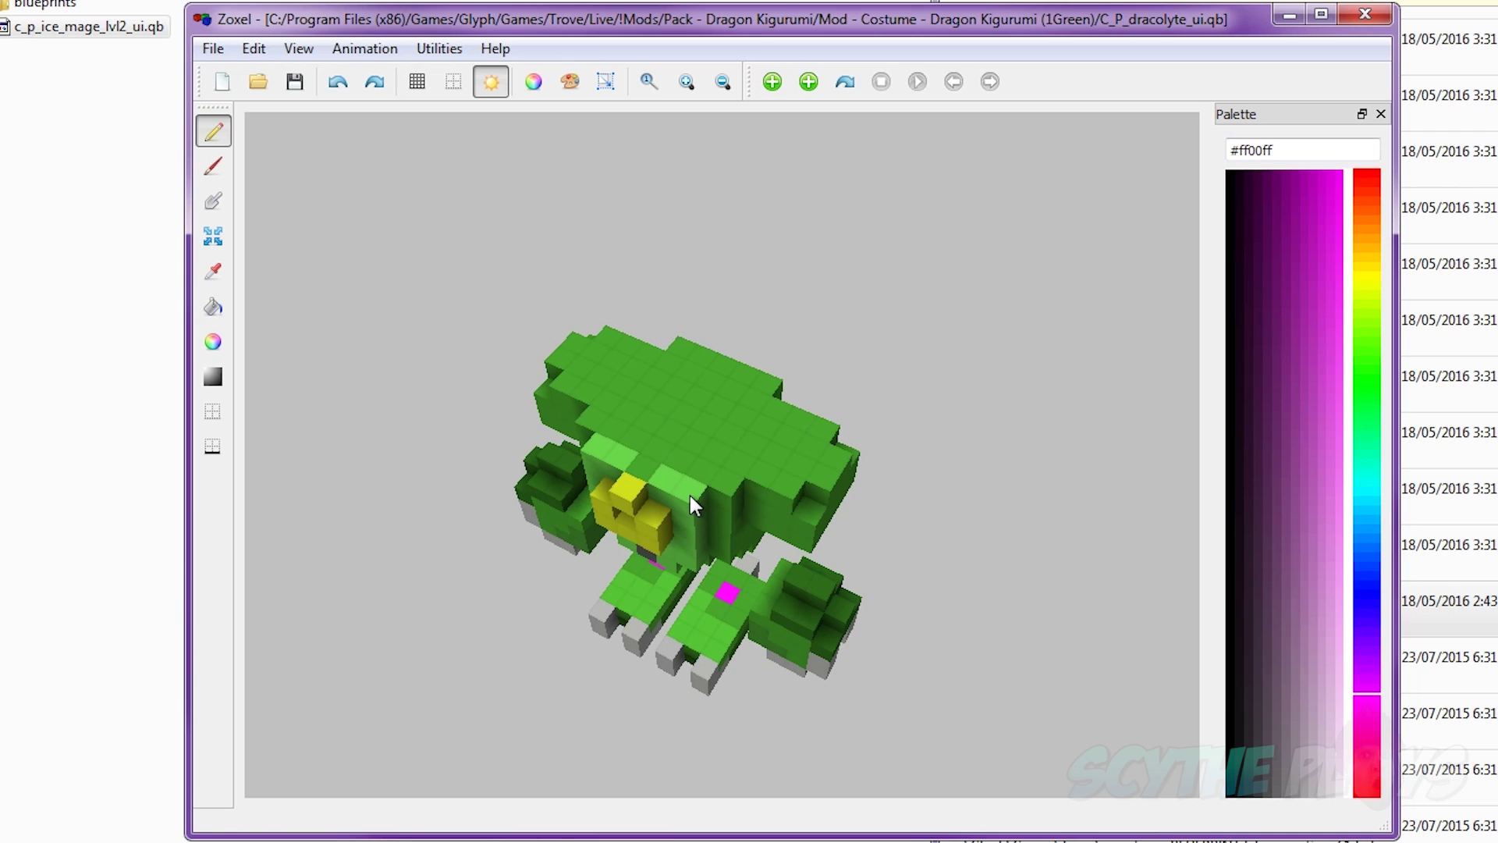
pyautogui.moveTo(634, 390); pyautogui.dragTo(687, 373, button='right')
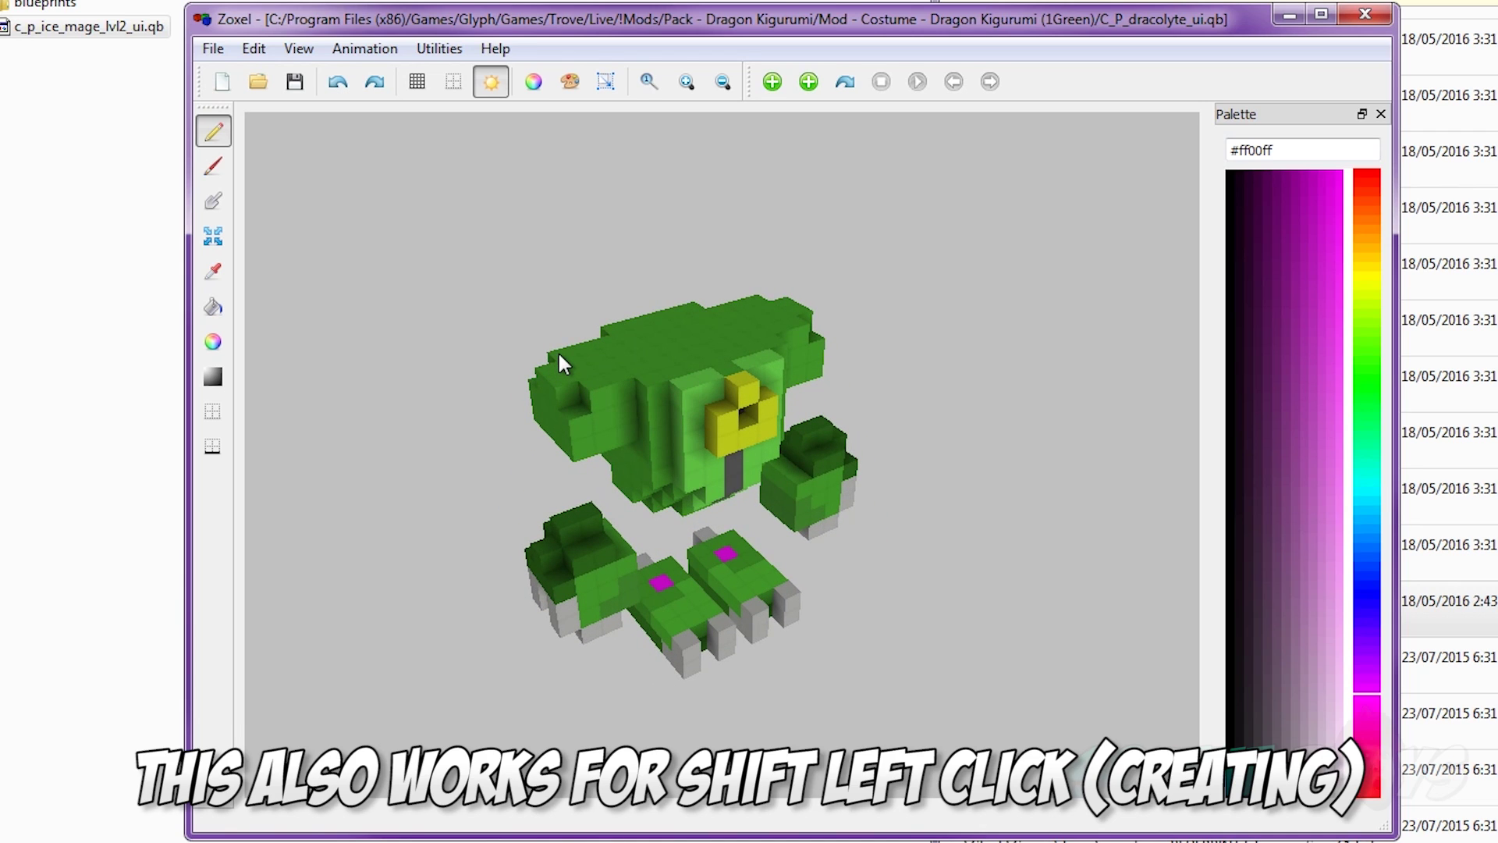
pyautogui.keyDown('shift'); pyautogui.click(559, 356); pyautogui.keyUp('shift')
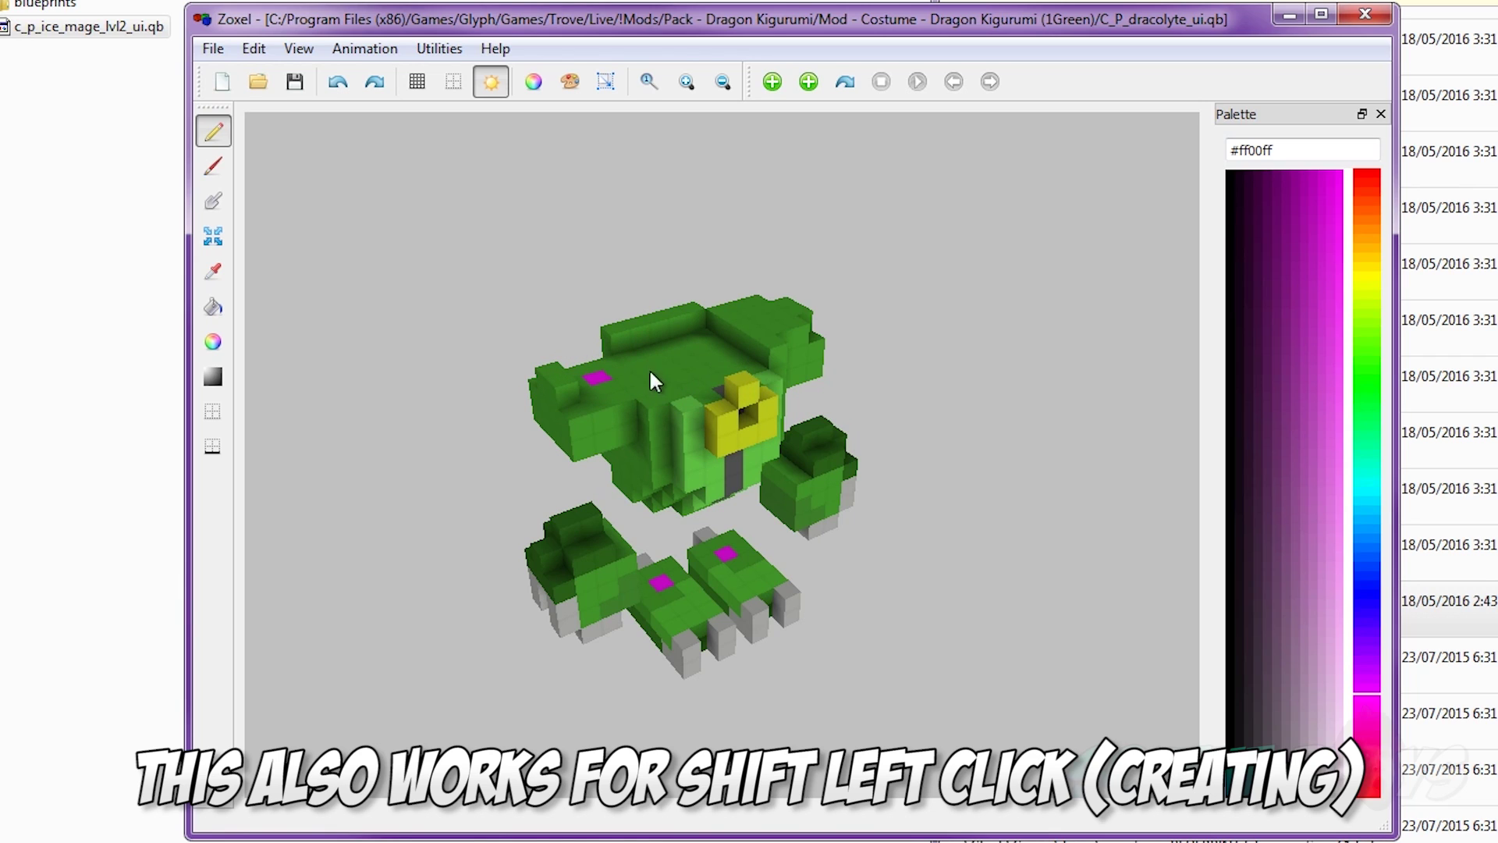
pyautogui.moveTo(848, 558); pyautogui.dragTo(778, 552, button='right')
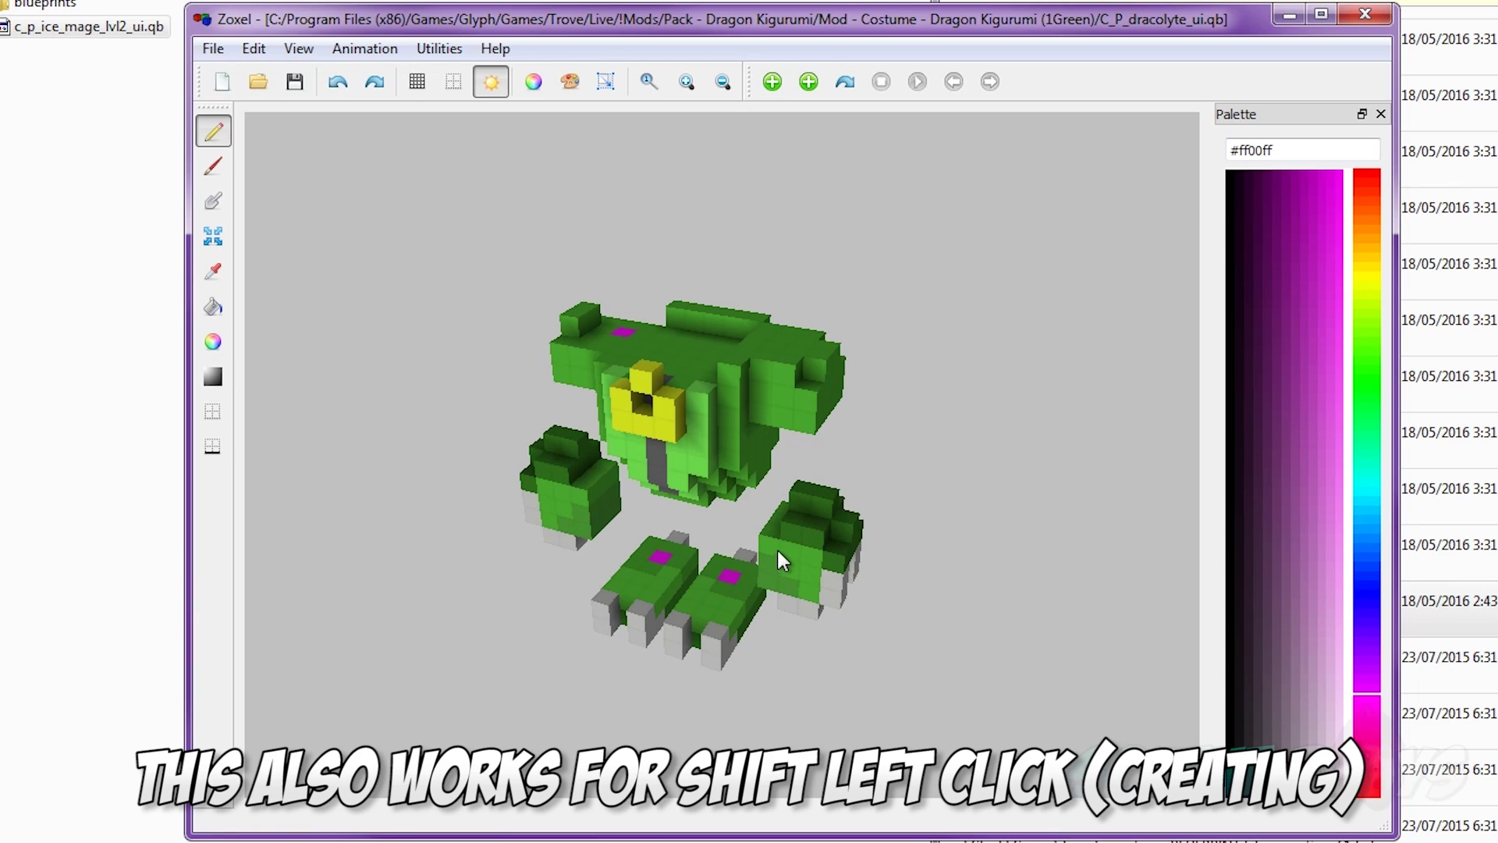
pyautogui.hotkey('ctrl', 'z')
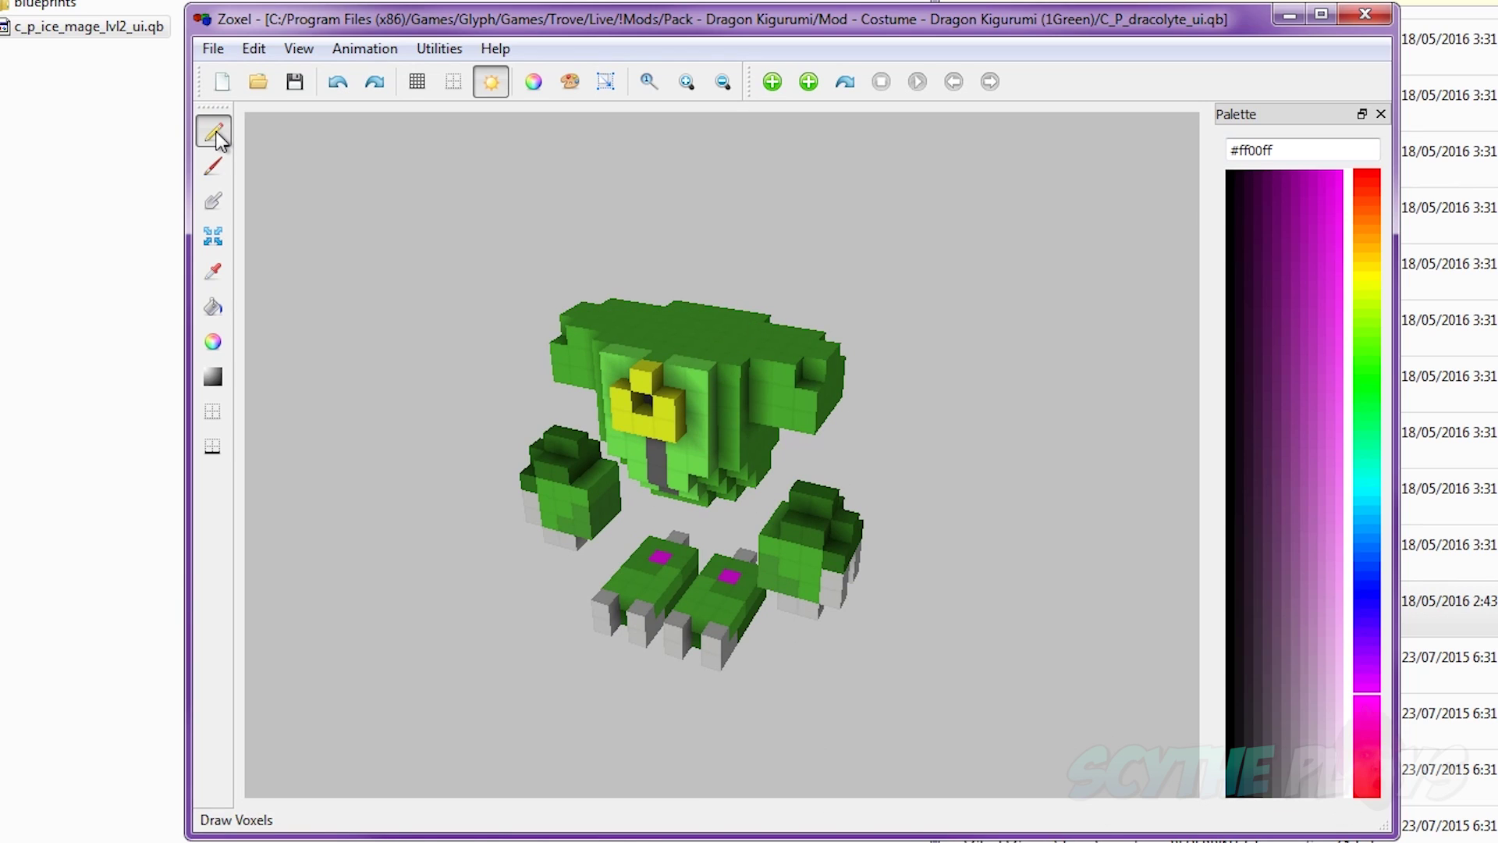
# Try drawing a vertical #ff00ff column of voxels on the torso's front, undo it, and switch to the fill tool
pyautogui.click(215, 134)
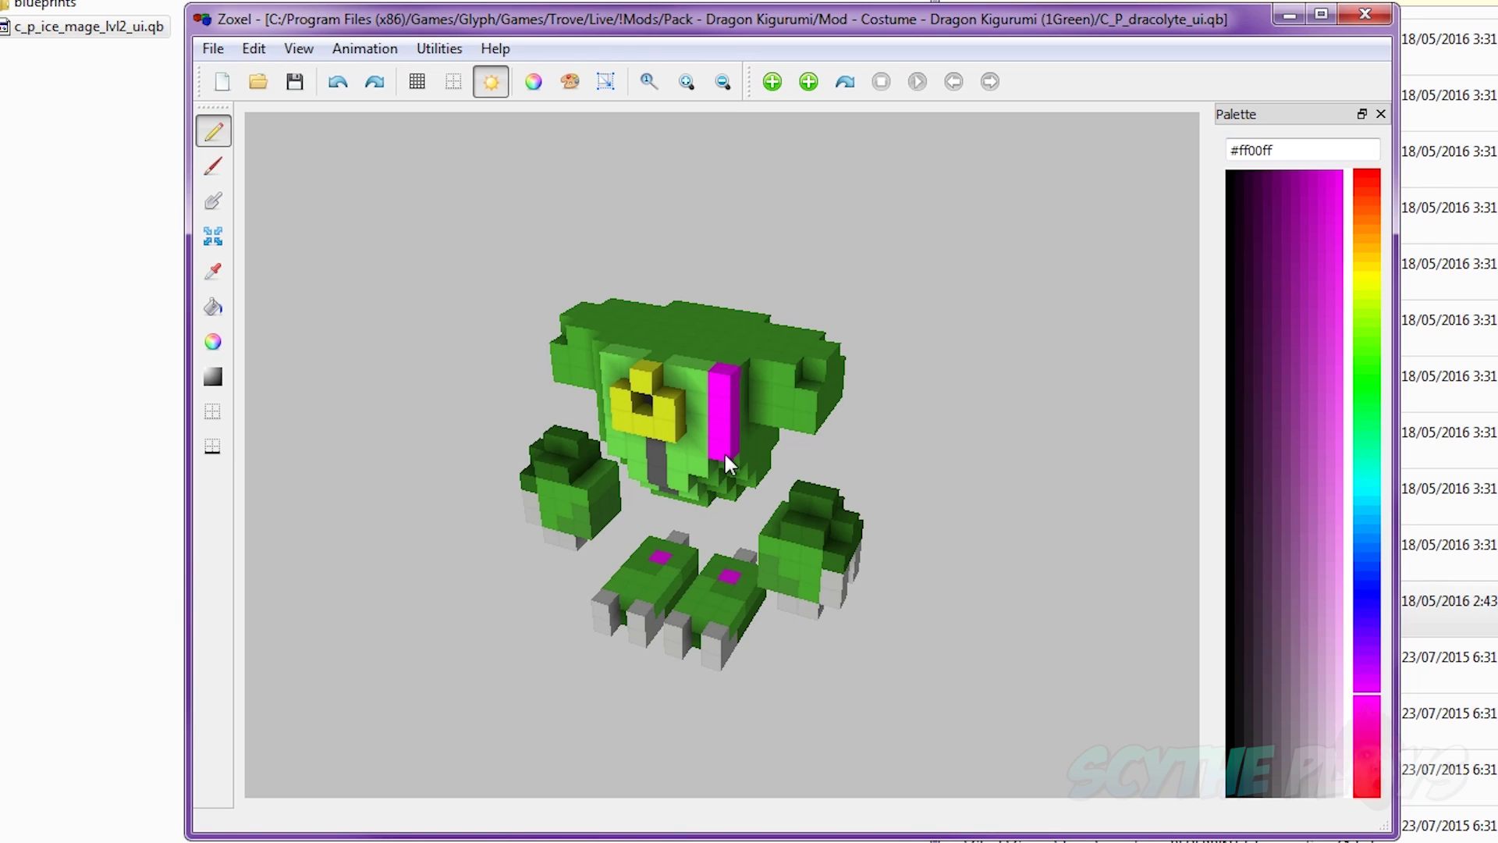
pyautogui.hotkey('ctrl', 'z')
pyautogui.click(218, 312)
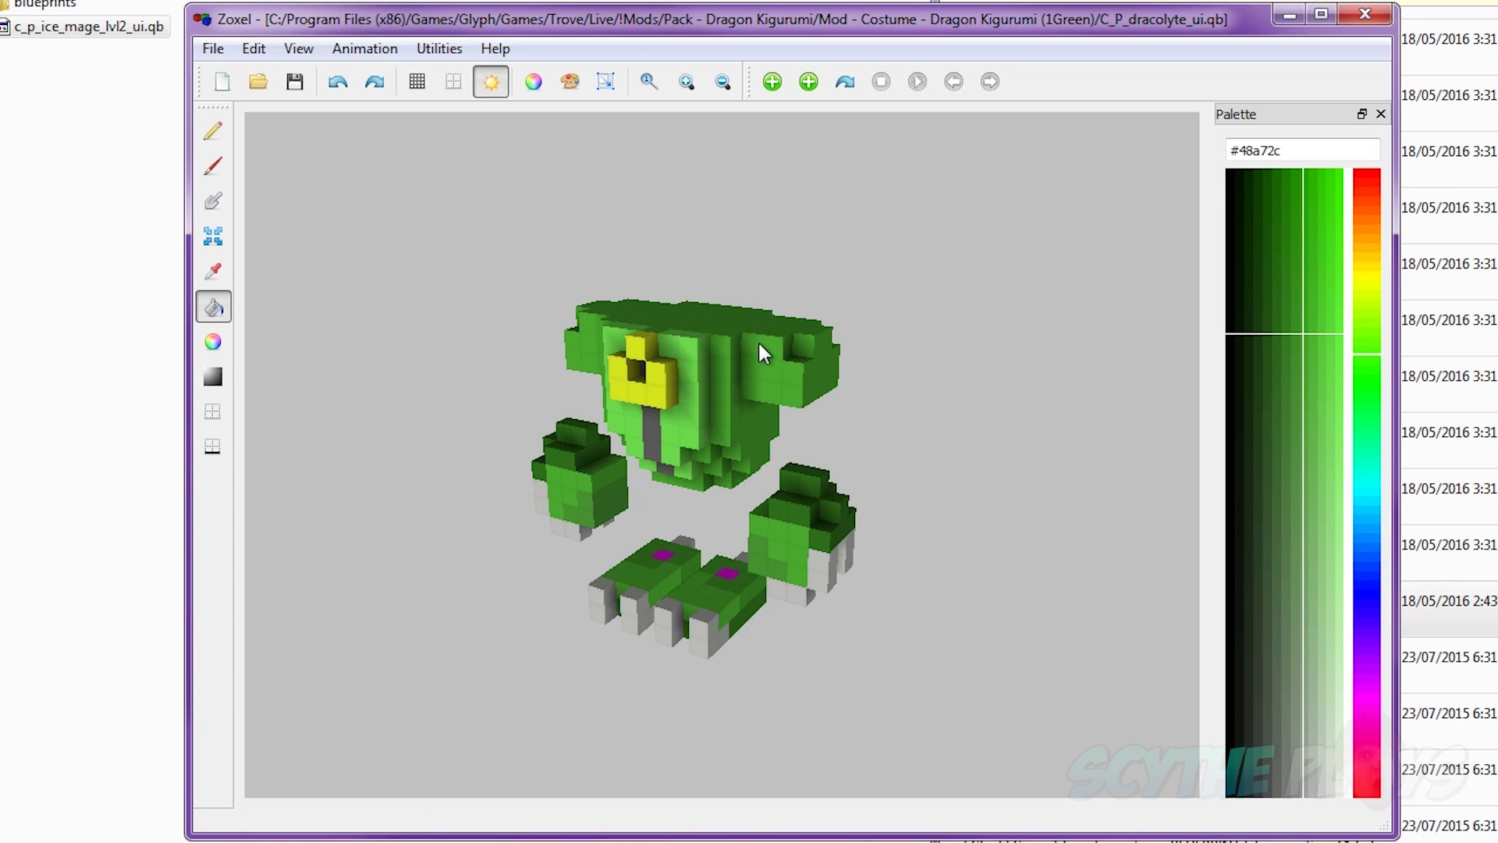
# Try filling the torso's green beside the yellow emblem with cyan #77fde8, and undo the fill
pyautogui.click(1367, 464)
pyautogui.click(1322, 464)
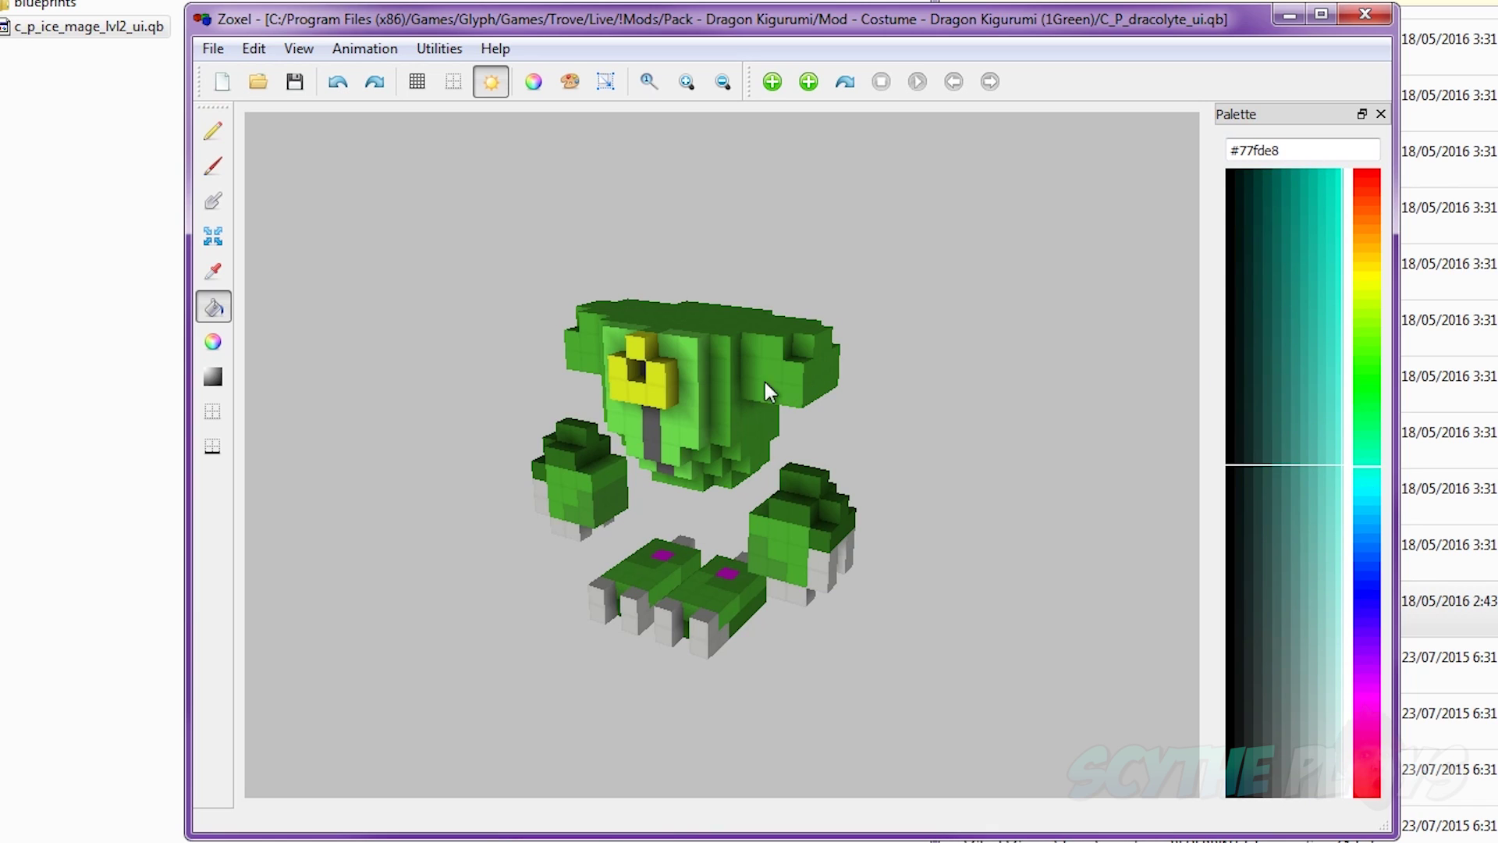
pyautogui.click(729, 378)
pyautogui.hotkey('ctrl', 'z')
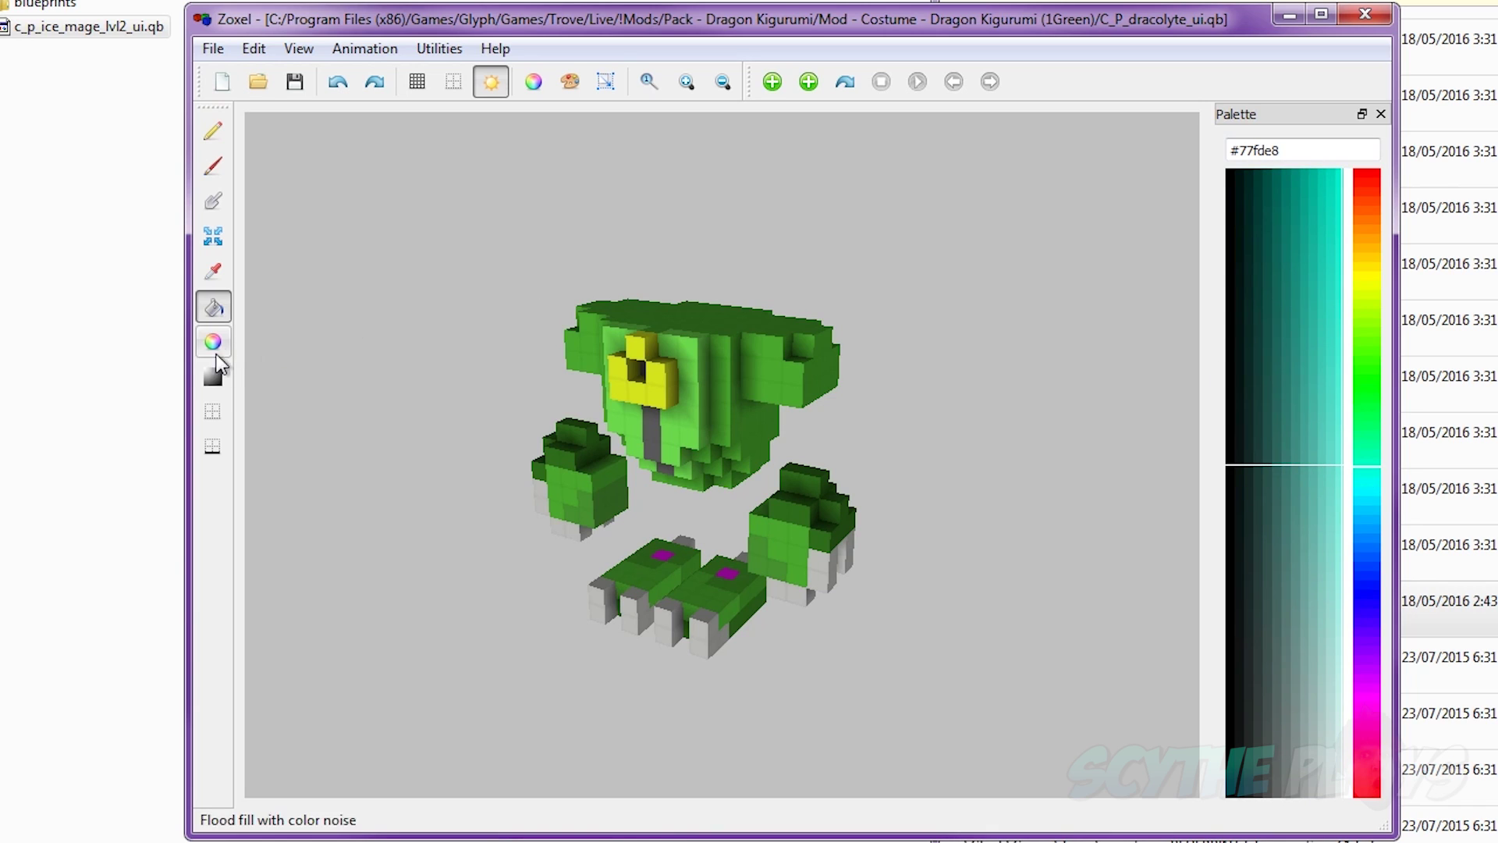
# Try the gradient shading tool on the torso's upper surface, sampling #48a72c there and #6ad74a from the chest
pyautogui.click(213, 379)
pyautogui.moveTo(261, 375); pyautogui.dragTo(470, 377, button='right')
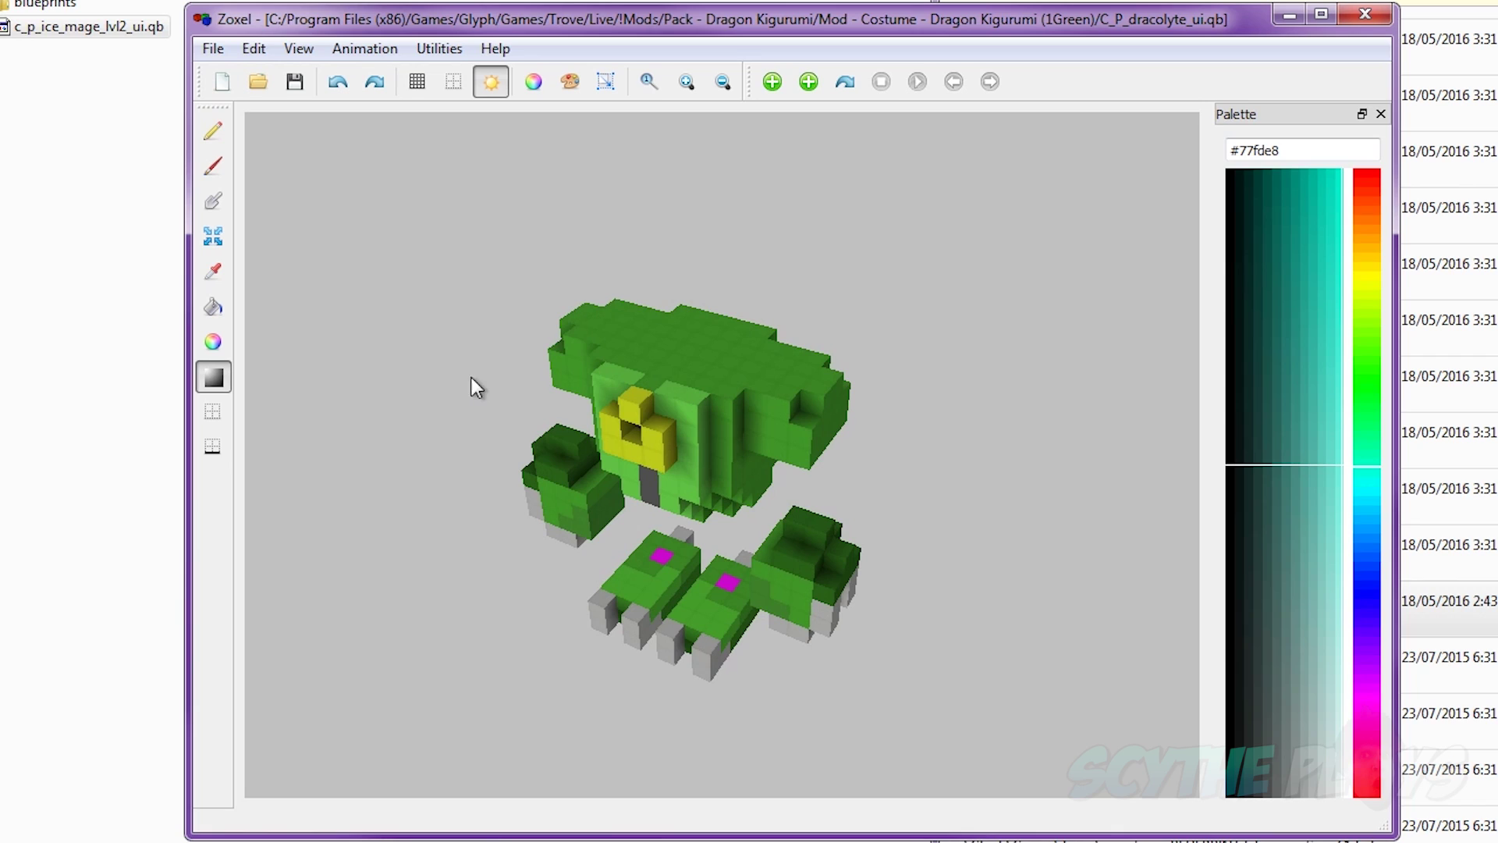
pyautogui.keyDown('alt'); pyautogui.click(689, 350); pyautogui.keyUp('alt')
pyautogui.click(689, 348)
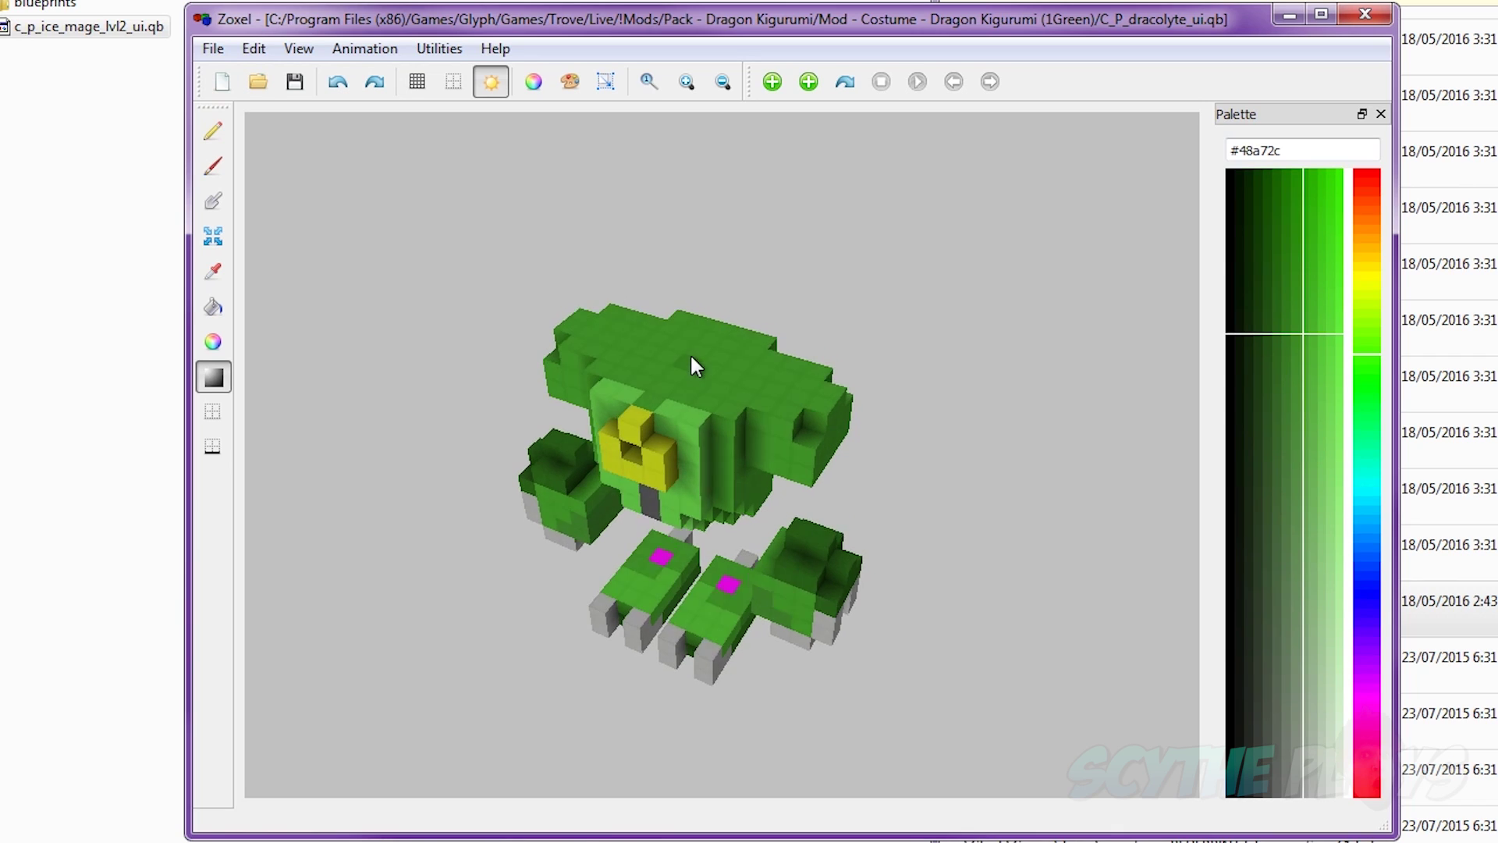
pyautogui.moveTo(689, 353); pyautogui.dragTo(714, 409, button='right')
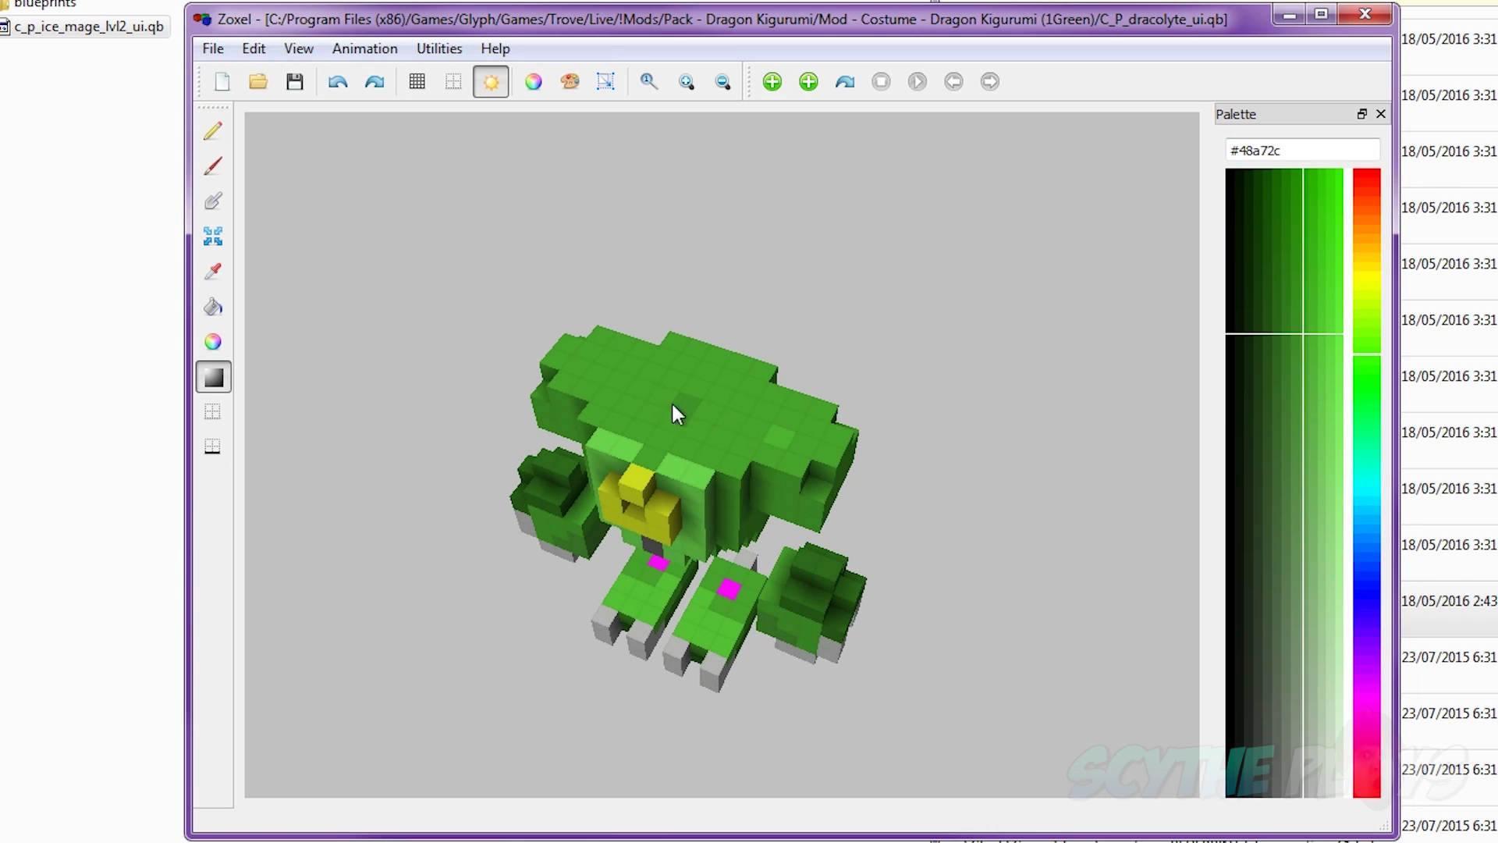
pyautogui.keyDown('alt'); pyautogui.click(671, 471); pyautogui.keyUp('alt')
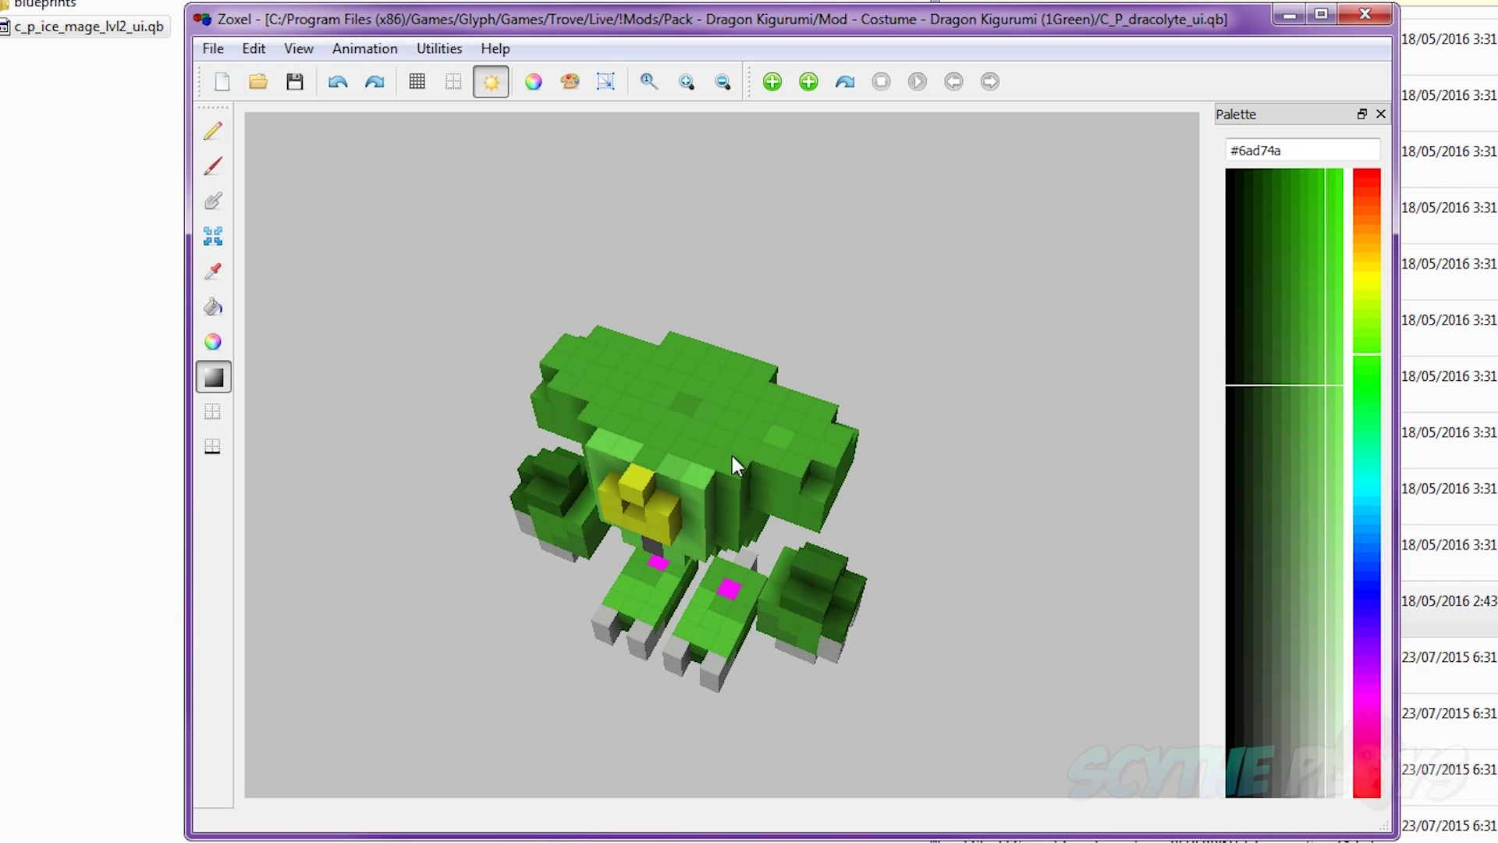
pyautogui.moveTo(732, 456); pyautogui.dragTo(717, 397, button='right')
pyautogui.moveTo(751, 471)
pyautogui.mouseDown(button='right')
pyautogui.moveTo(716, 457)
pyautogui.moveTo(745, 453)
pyautogui.mouseUp(button='right')
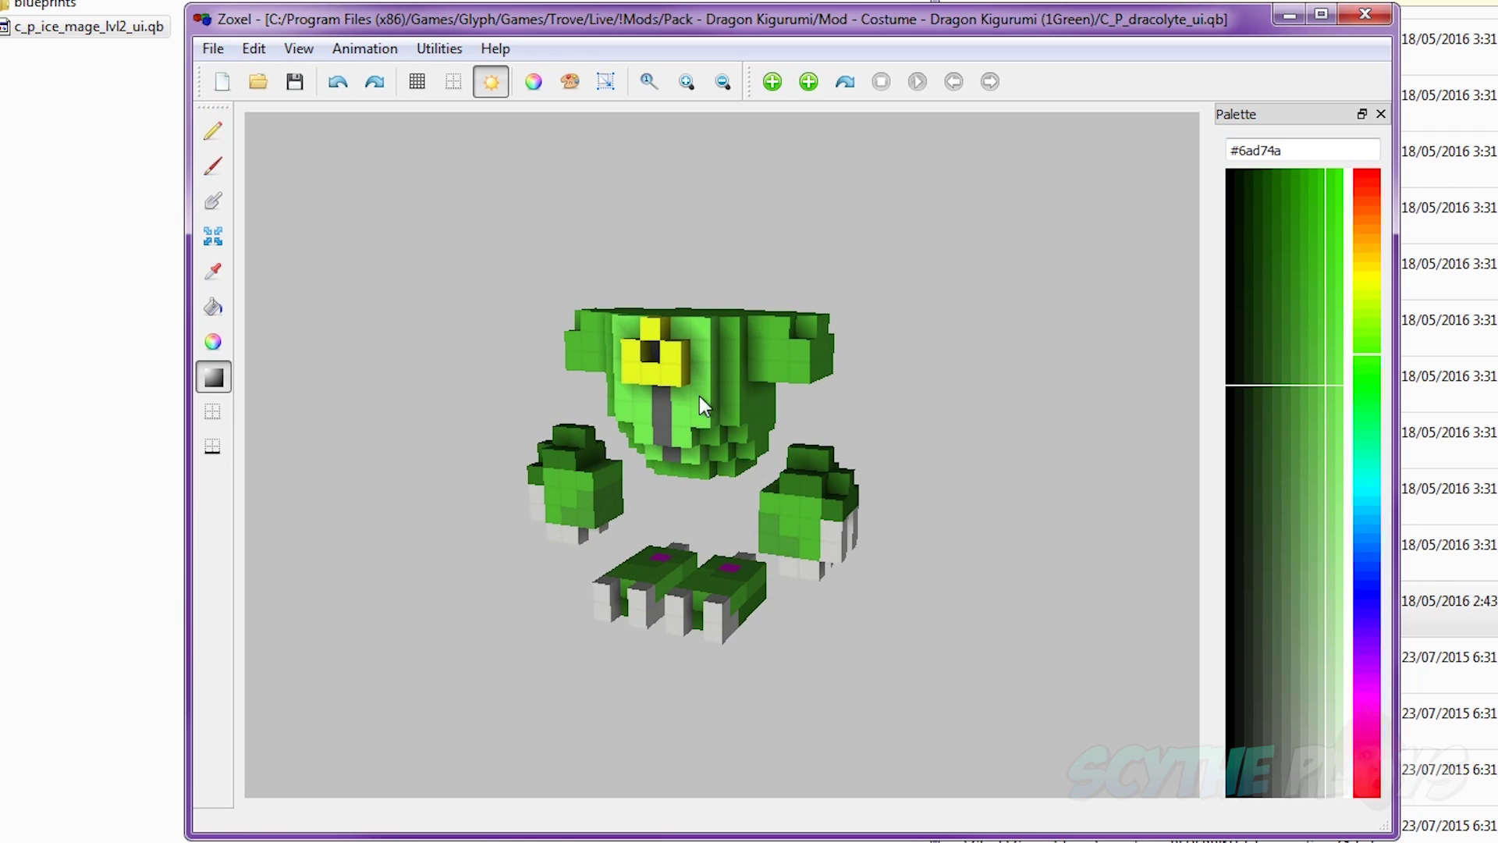
pyautogui.moveTo(650, 400); pyautogui.dragTo(757, 391, button='right')
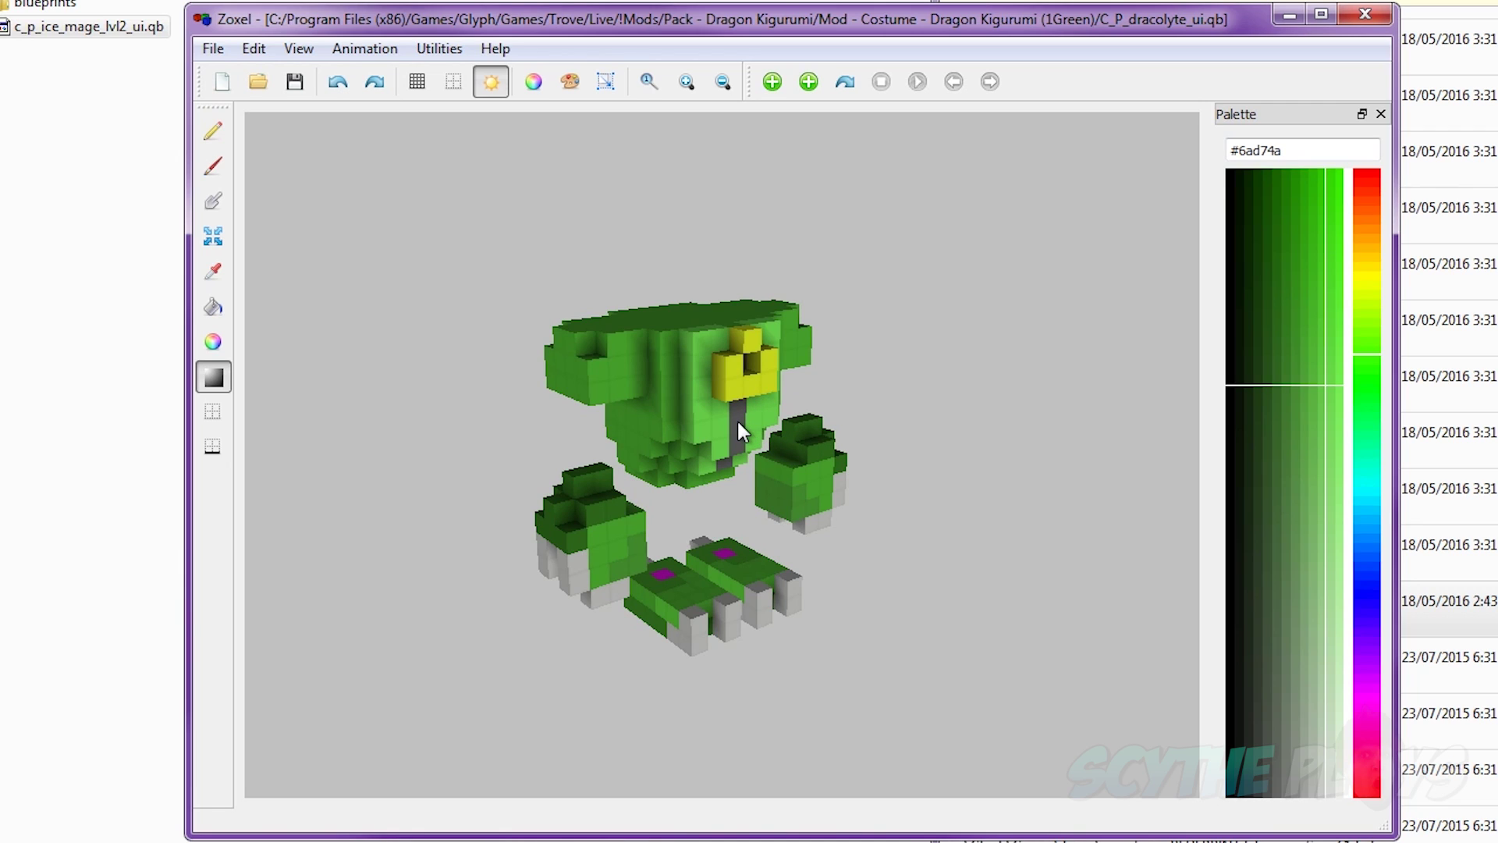
pyautogui.moveTo(736, 418); pyautogui.dragTo(717, 428, button='right')
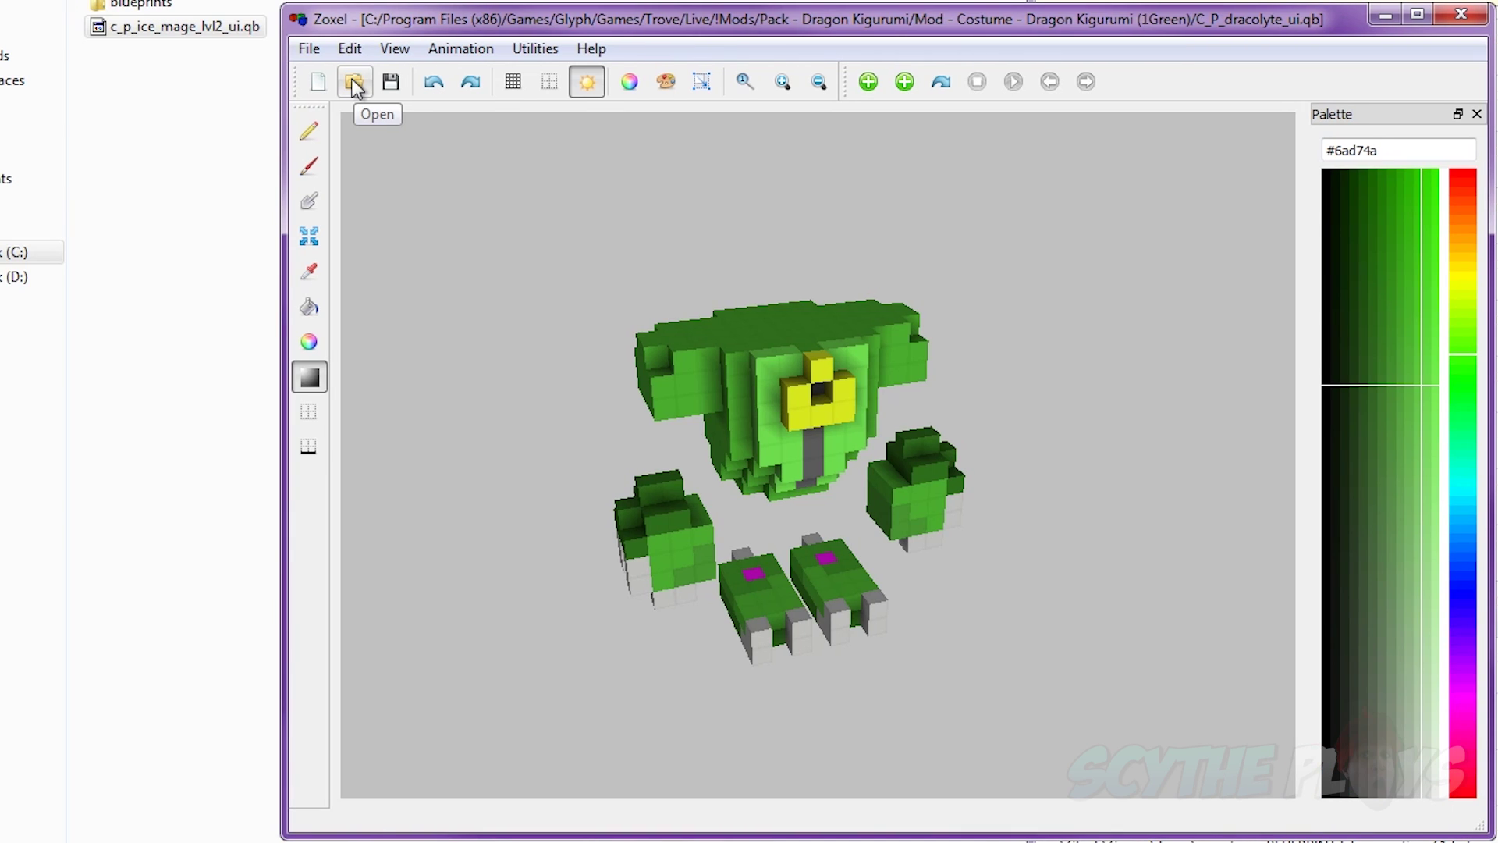
# Open C_P_dracolyte_L_foot.qb without saving the current model's changes, and inspect the foot from above
pyautogui.click(353, 79)
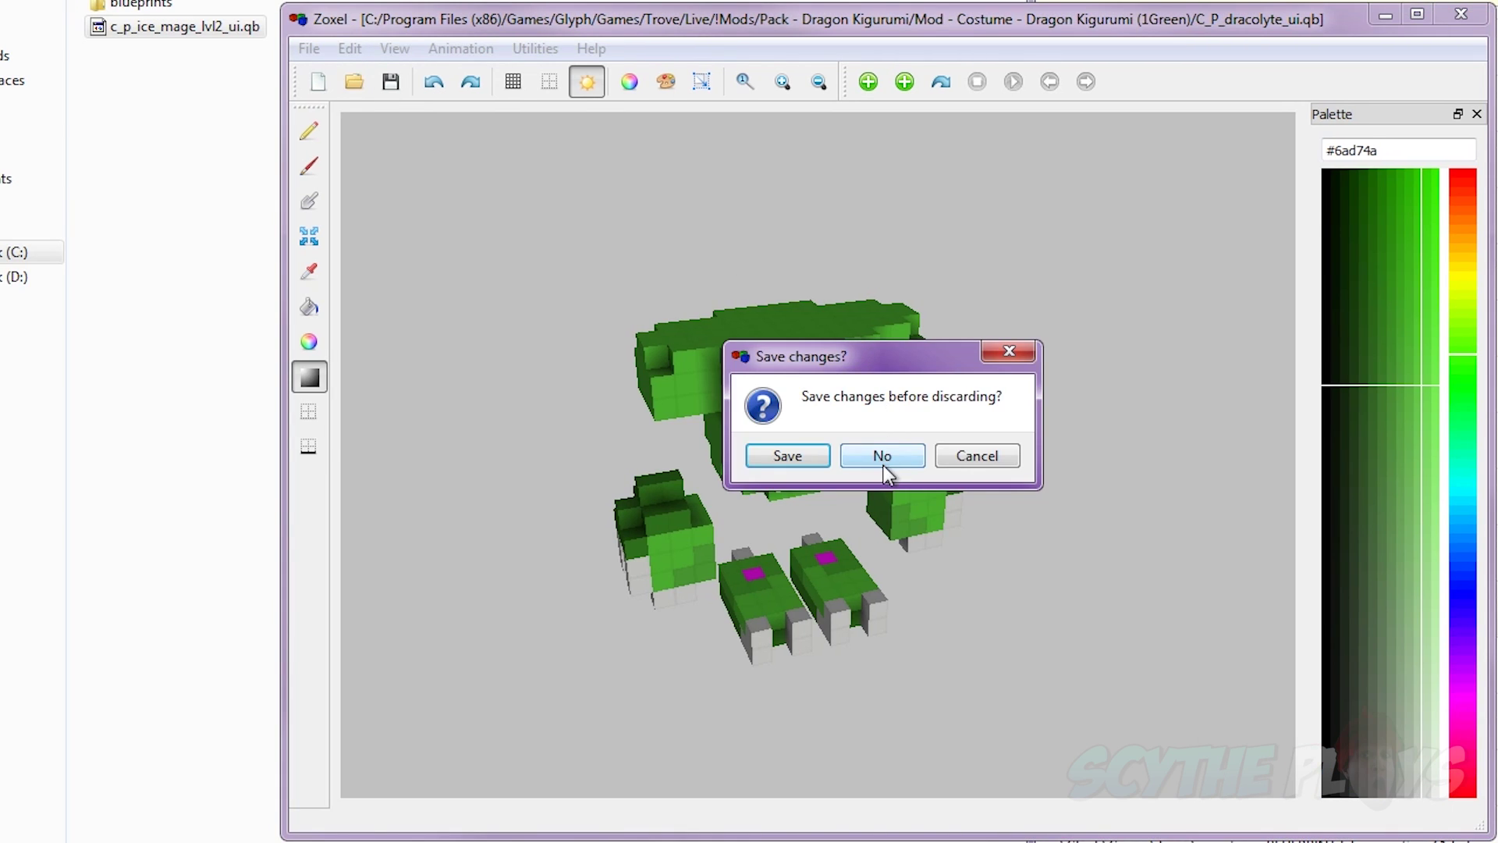
pyautogui.click(885, 466)
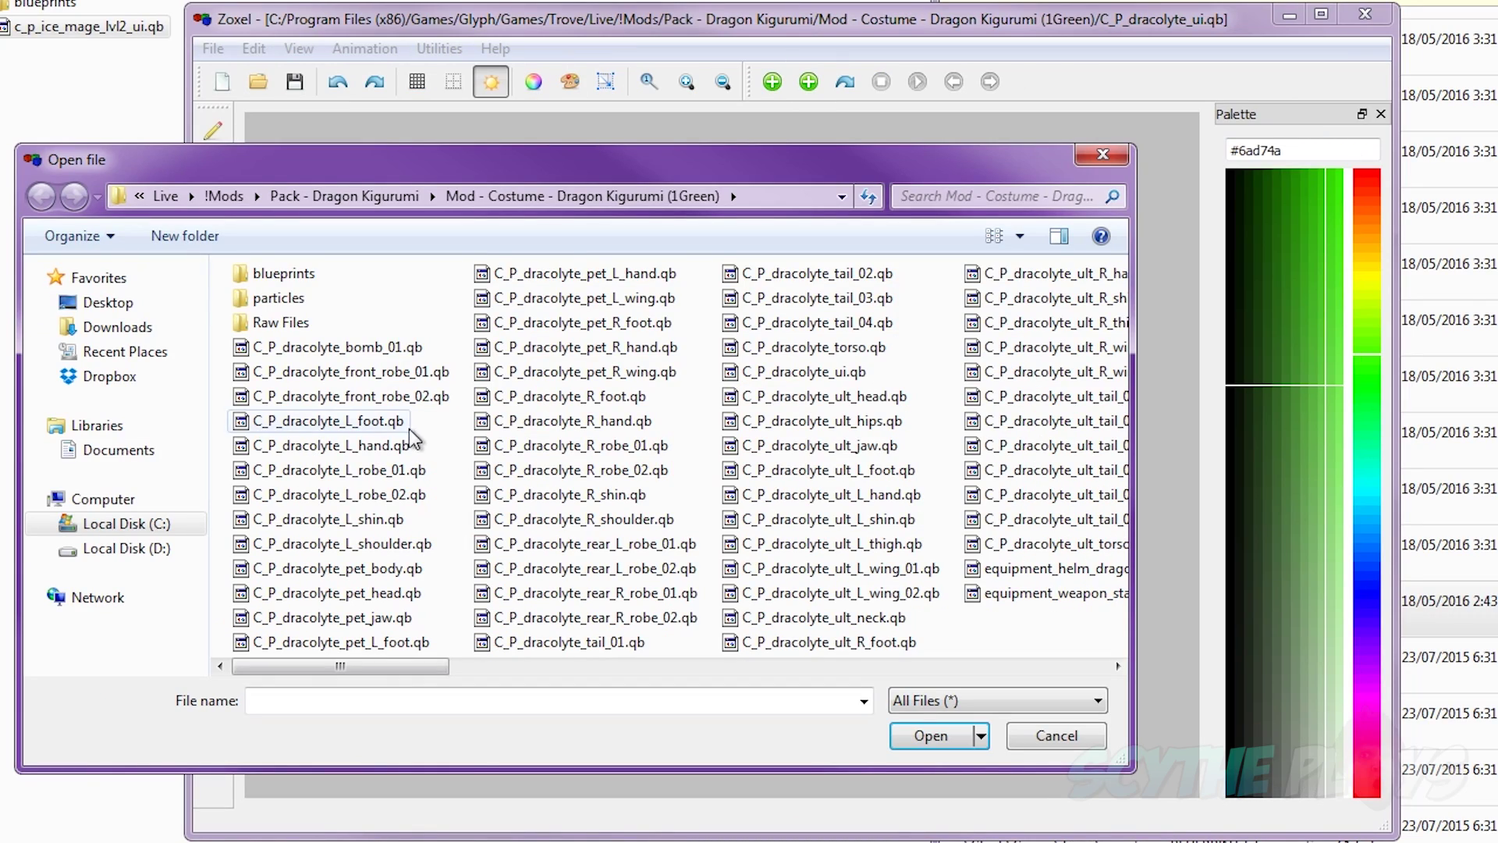
pyautogui.click(328, 426)
pyautogui.doubleClick(341, 427)
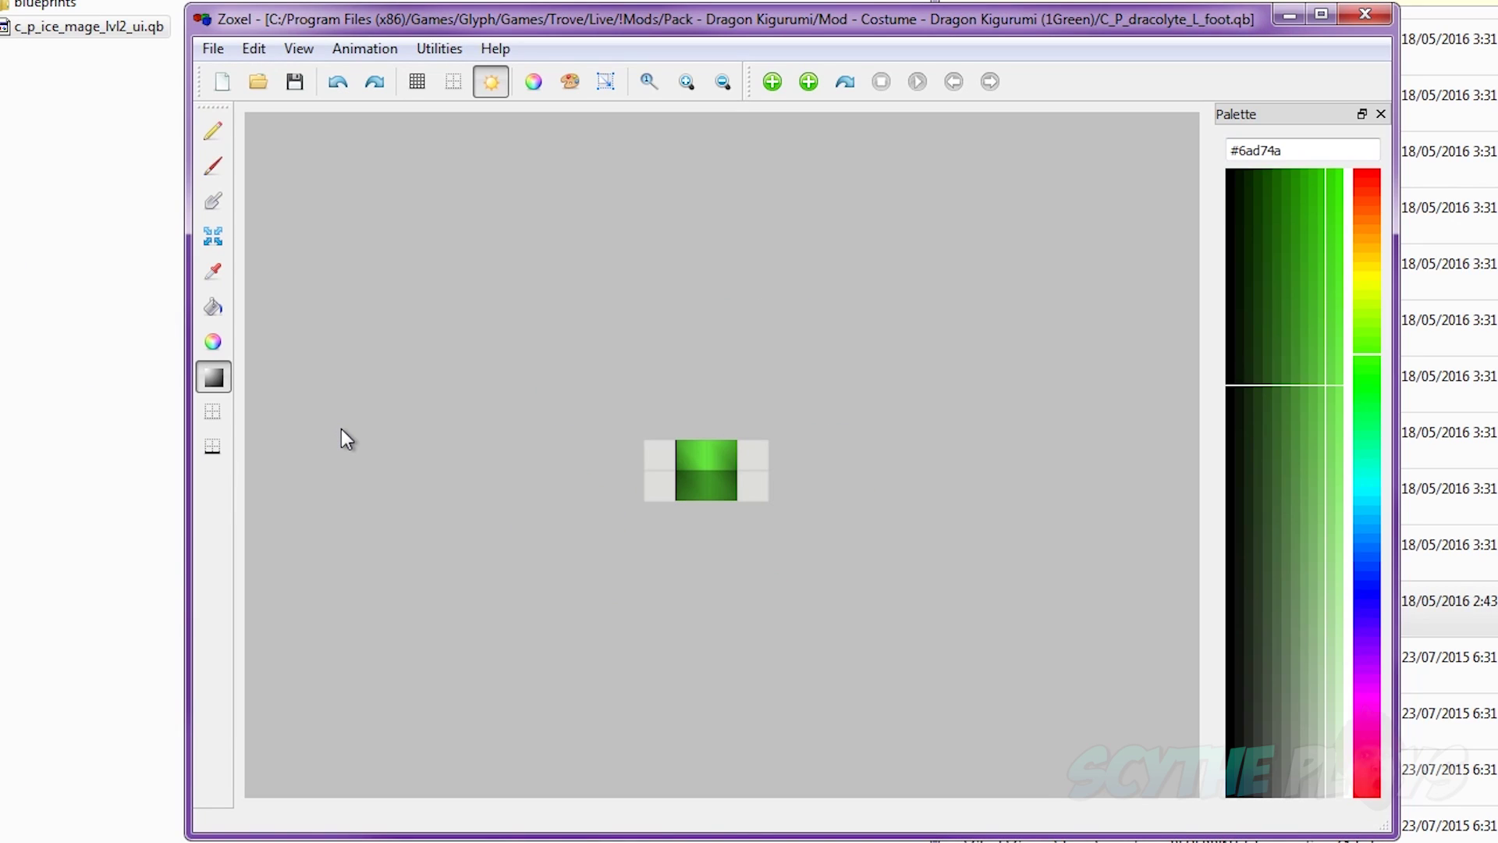
pyautogui.moveTo(677, 457); pyautogui.dragTo(643, 507, button='right')
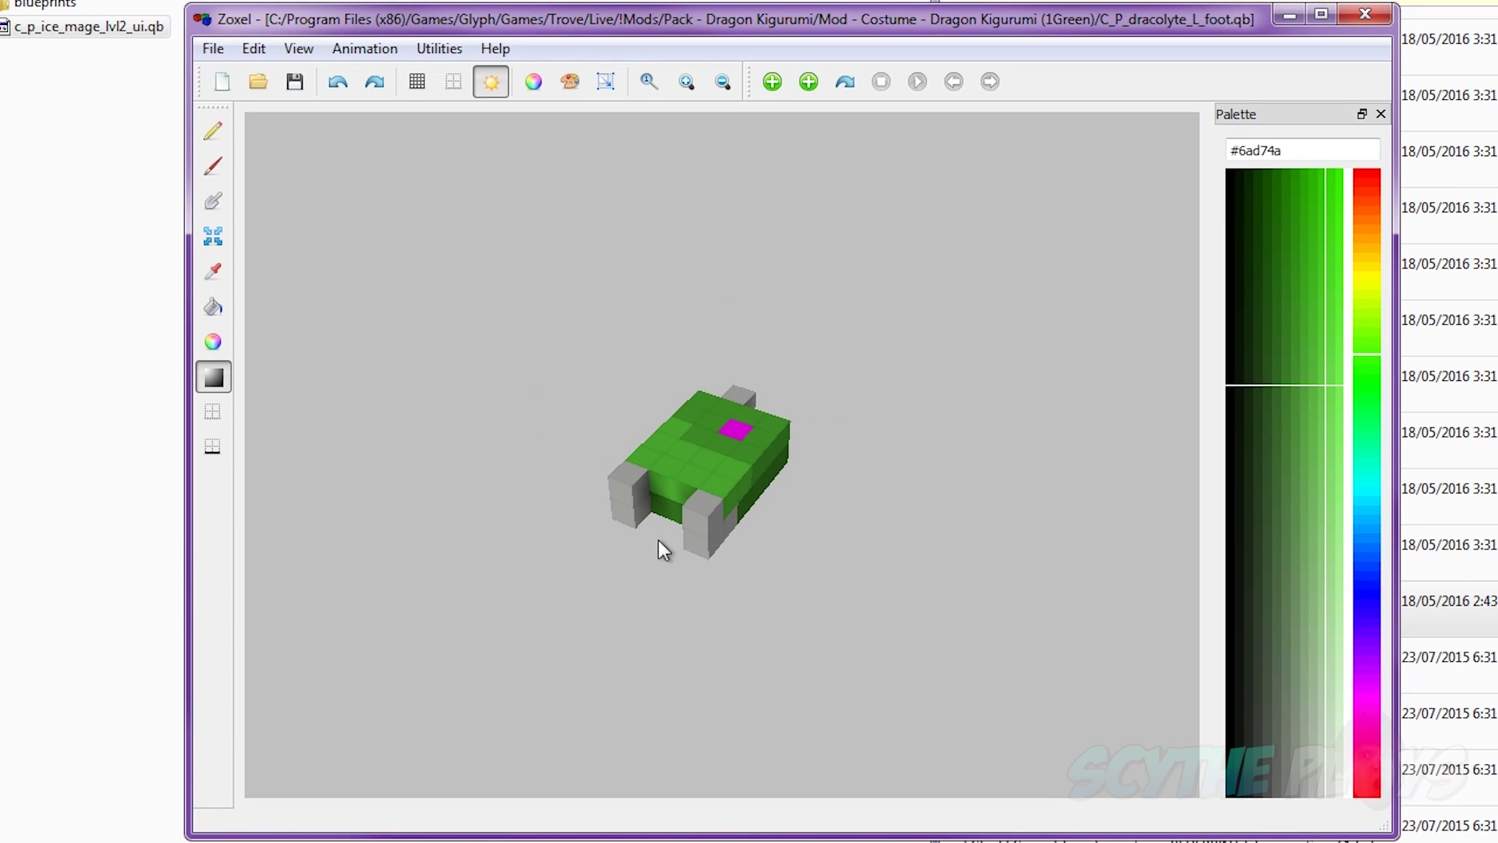
pyautogui.moveTo(729, 569); pyautogui.dragTo(758, 523, button='right')
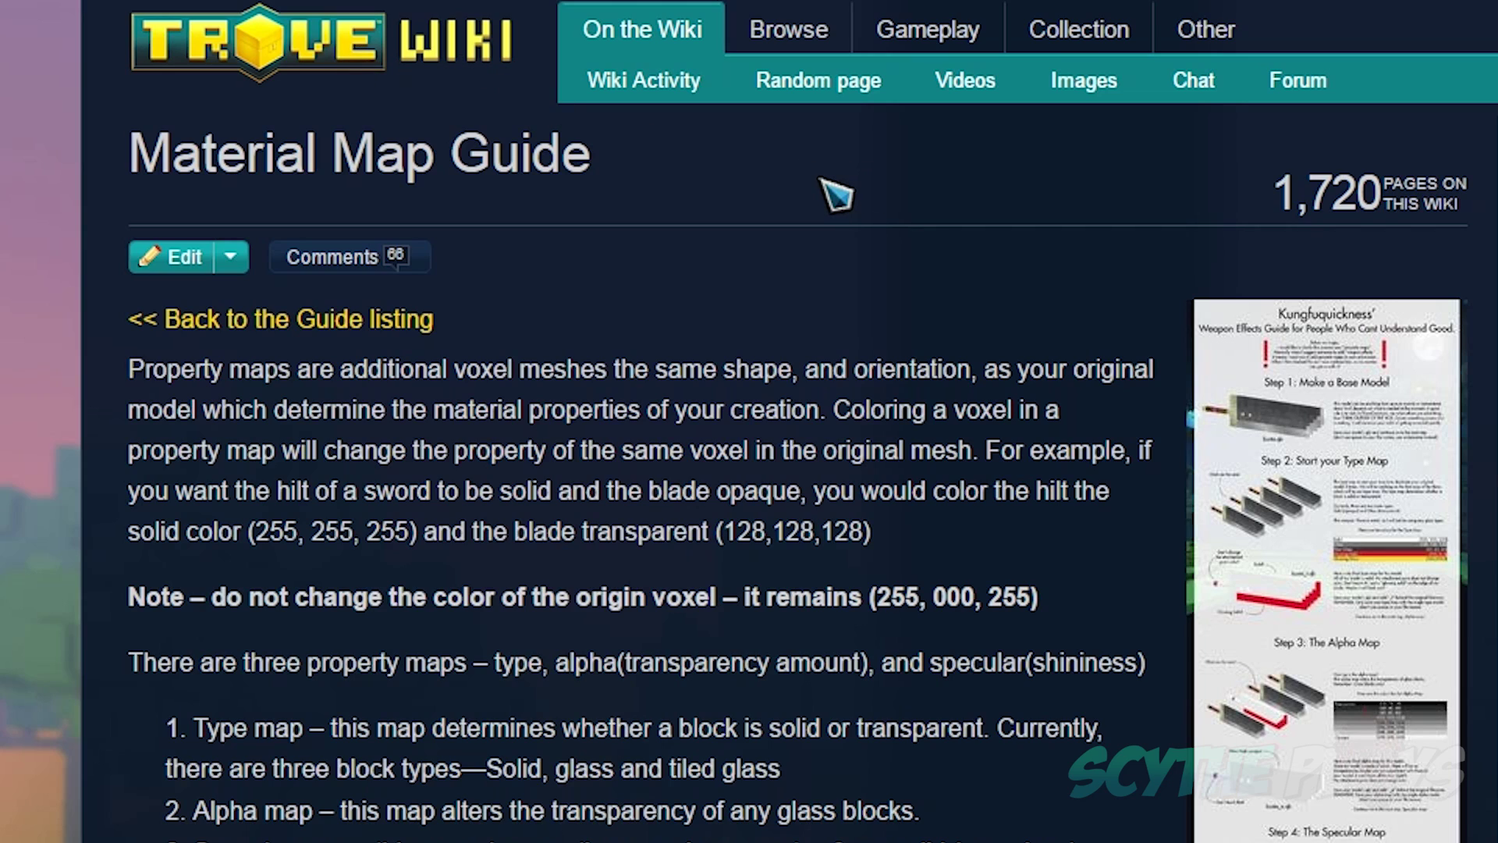
# Read the type map colours in the Trove Wiki's Material Map Guide and compare them with the Bastion torso type map in Zoxel
pyautogui.scroll(-10, 975, 507)
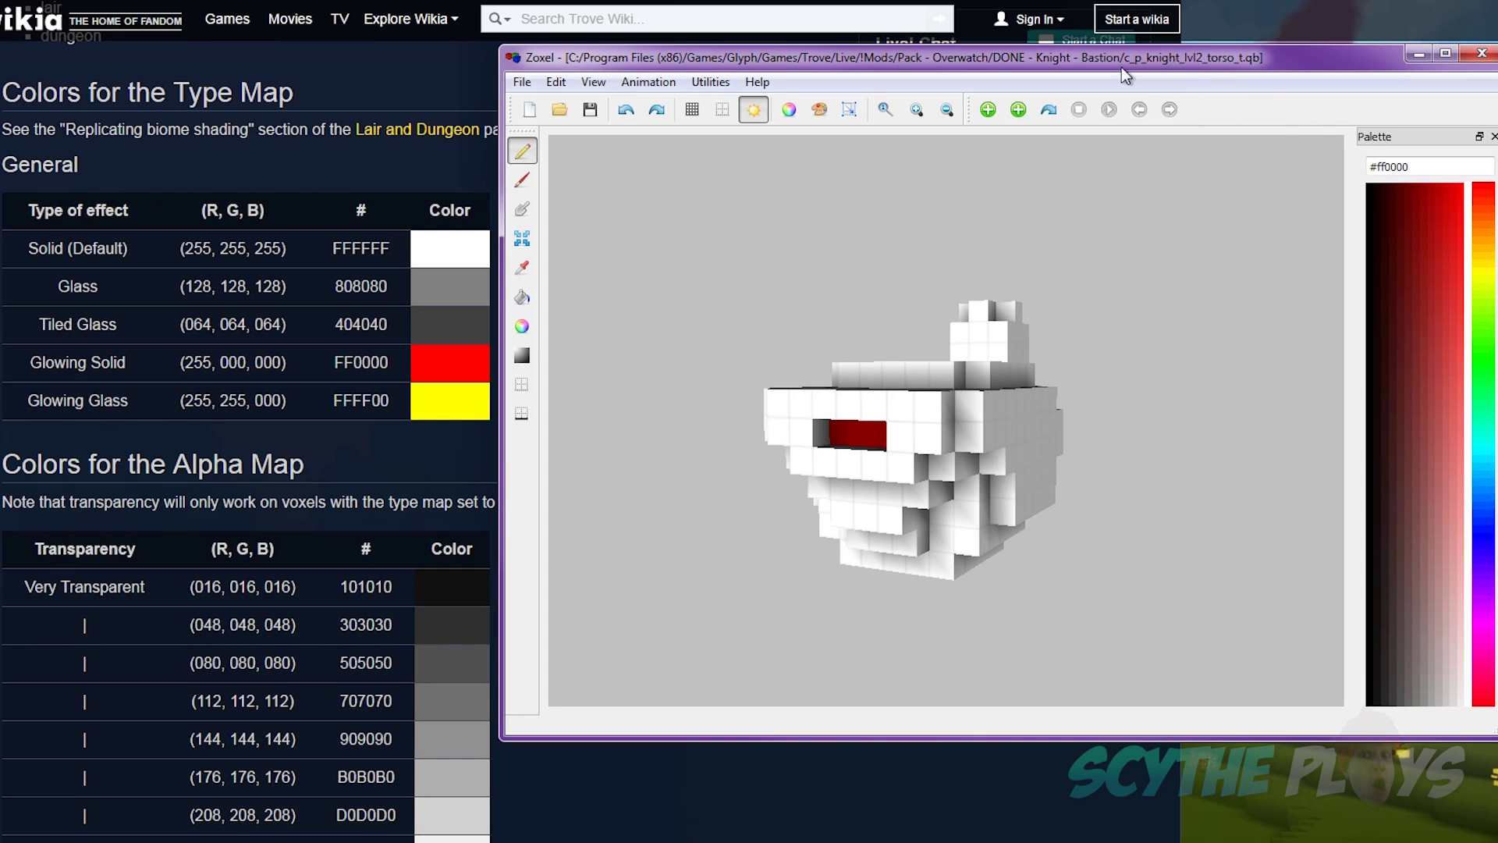
pyautogui.moveTo(982, 401); pyautogui.dragTo(967, 438, button='right')
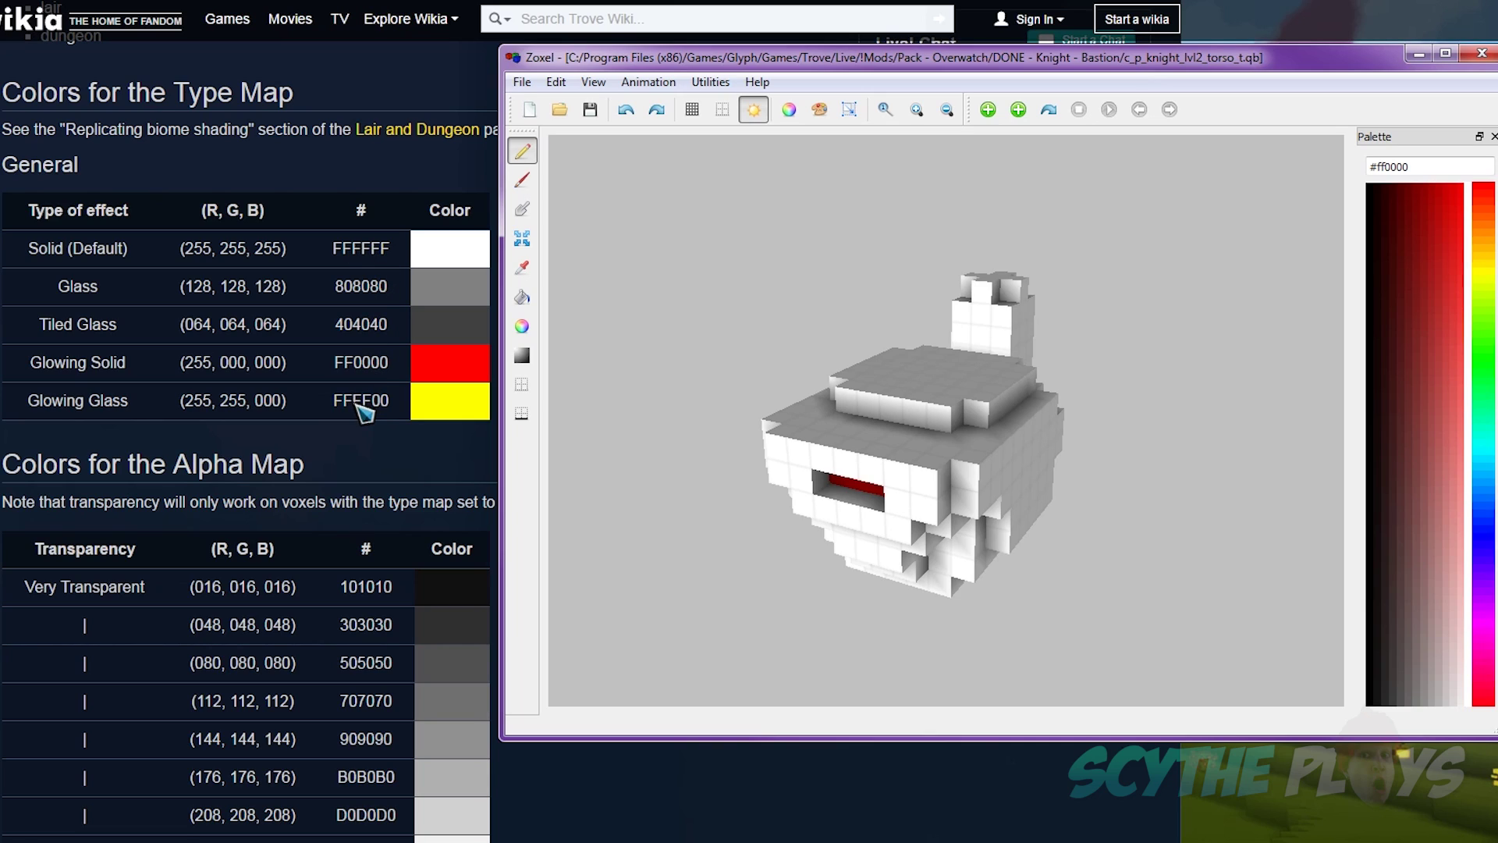
pyautogui.moveTo(1414, 167); pyautogui.dragTo(1377, 172)
pyautogui.click(1415, 167)
pyautogui.moveTo(962, 419); pyautogui.dragTo(897, 419, button='right')
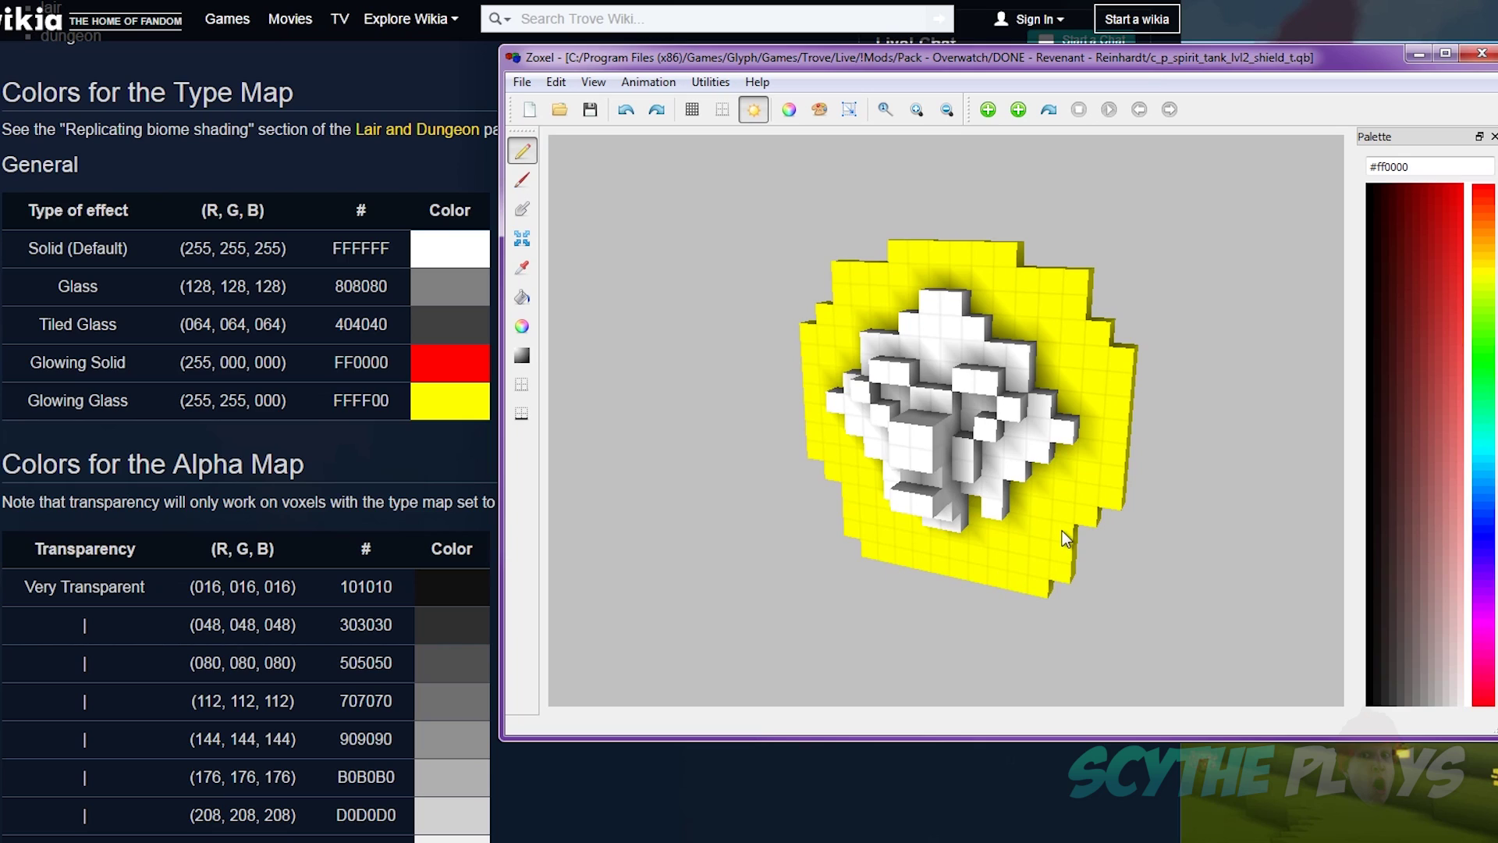
# Examine the Reinhardt shield's type, alpha and specular maps from several angles against the guide's colour tables
pyautogui.moveTo(1062, 531); pyautogui.dragTo(977, 387, button='right')
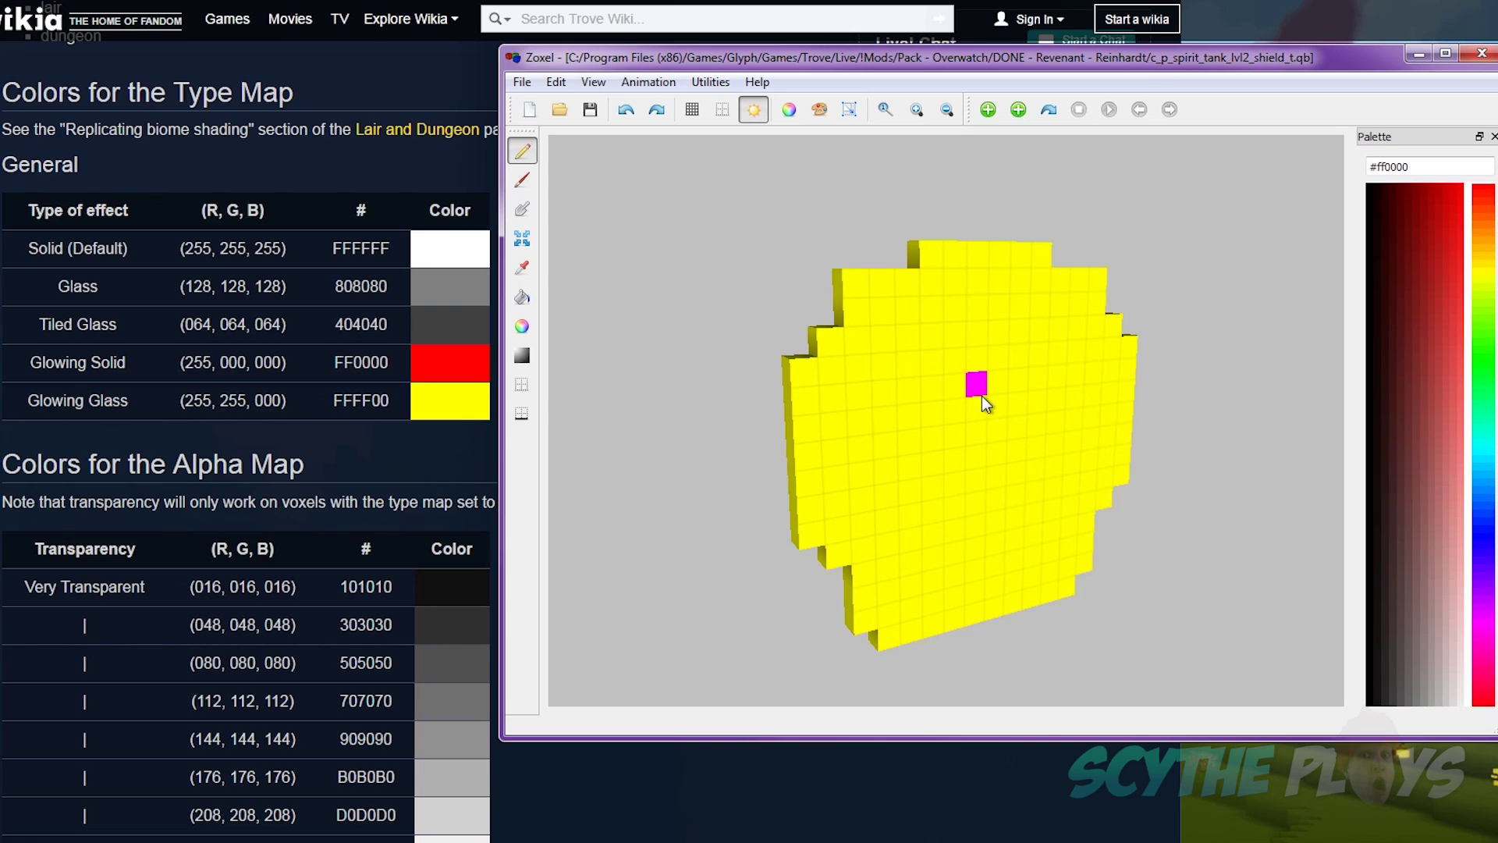
pyautogui.moveTo(797, 514); pyautogui.dragTo(1055, 503, button='right')
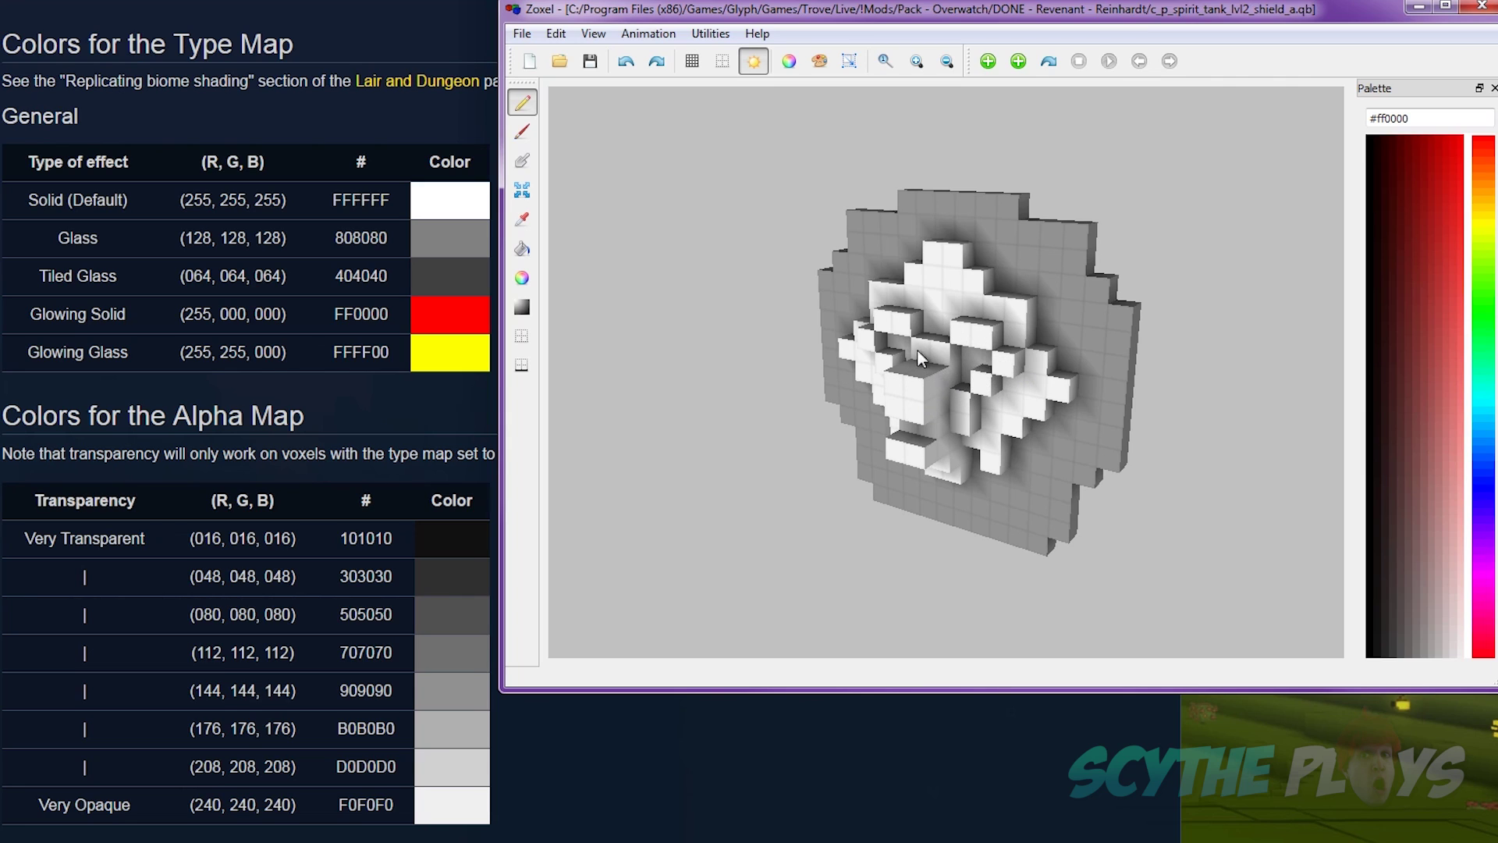
pyautogui.moveTo(975, 370); pyautogui.dragTo(849, 421, button='right')
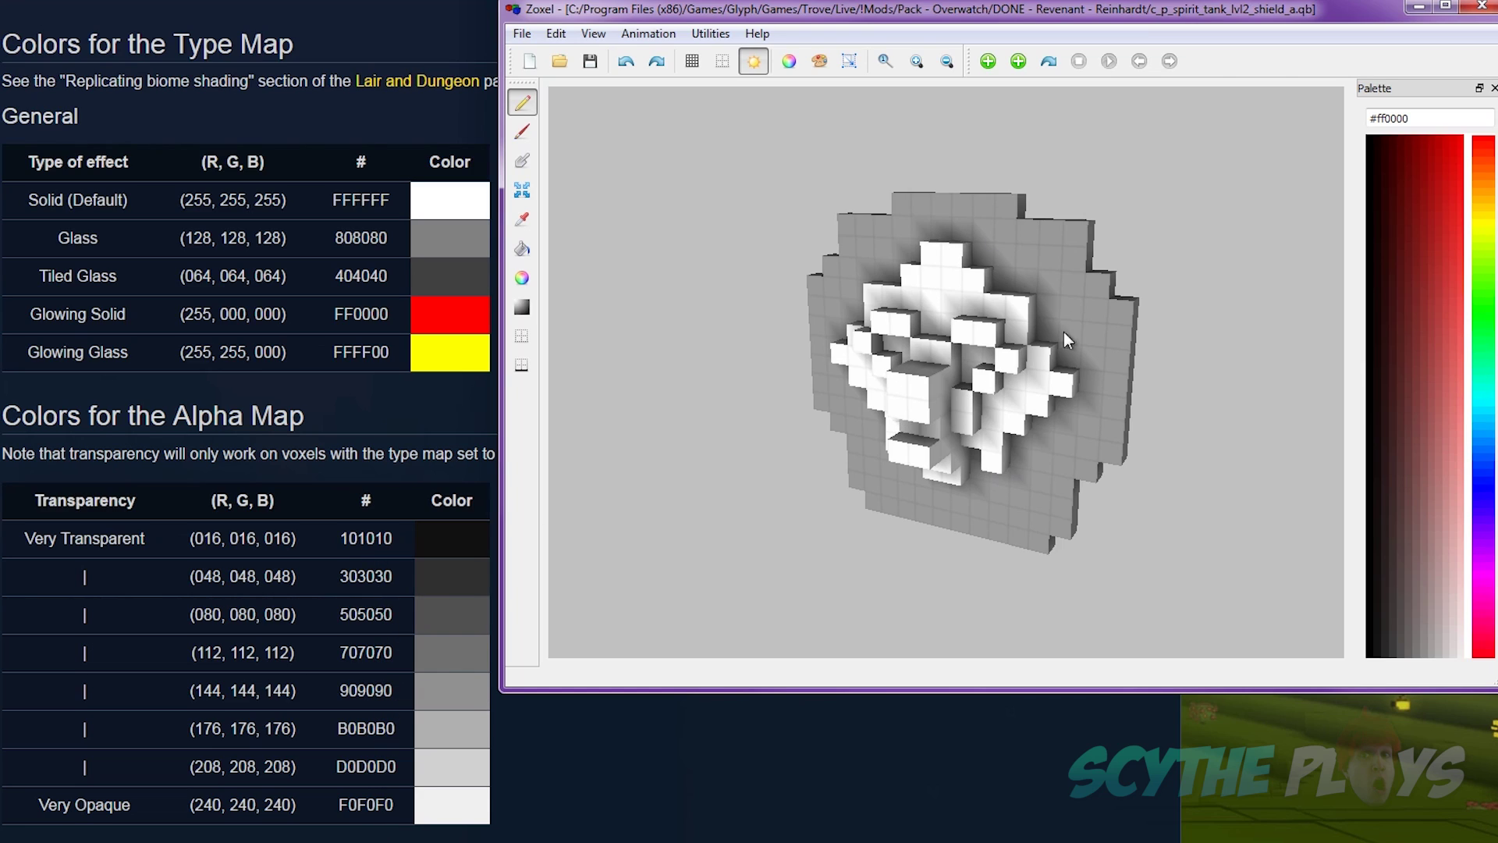
pyautogui.moveTo(946, 359); pyautogui.dragTo(834, 350, button='right')
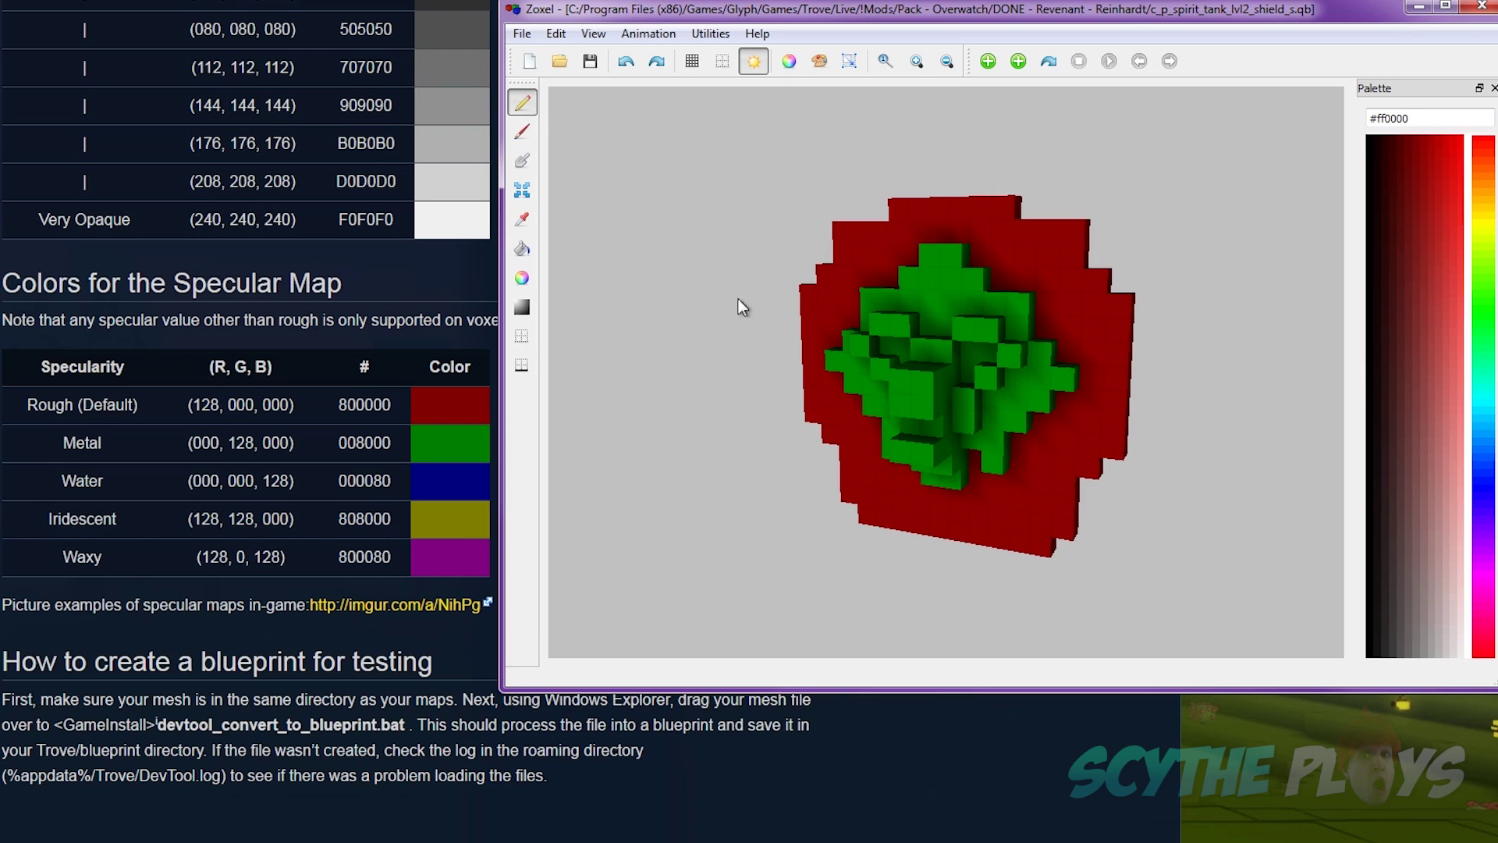
pyautogui.moveTo(986, 342); pyautogui.dragTo(706, 364, button='right')
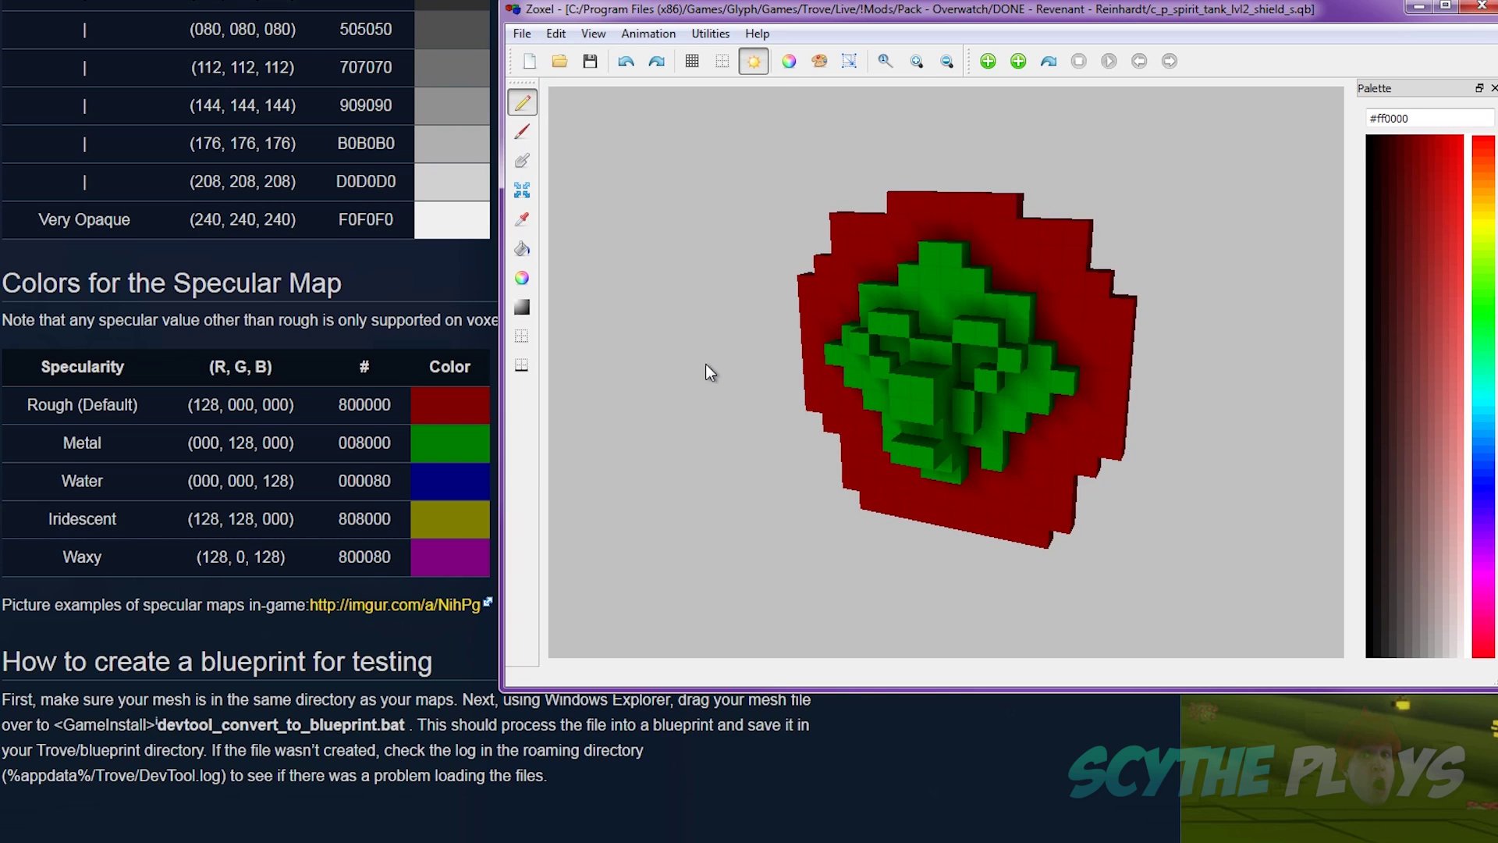
# Open the base model c_p_spirit_tank_lvl2_shield.qb and compare its file name with the _a, _s and _t map files
pyautogui.click(559, 62)
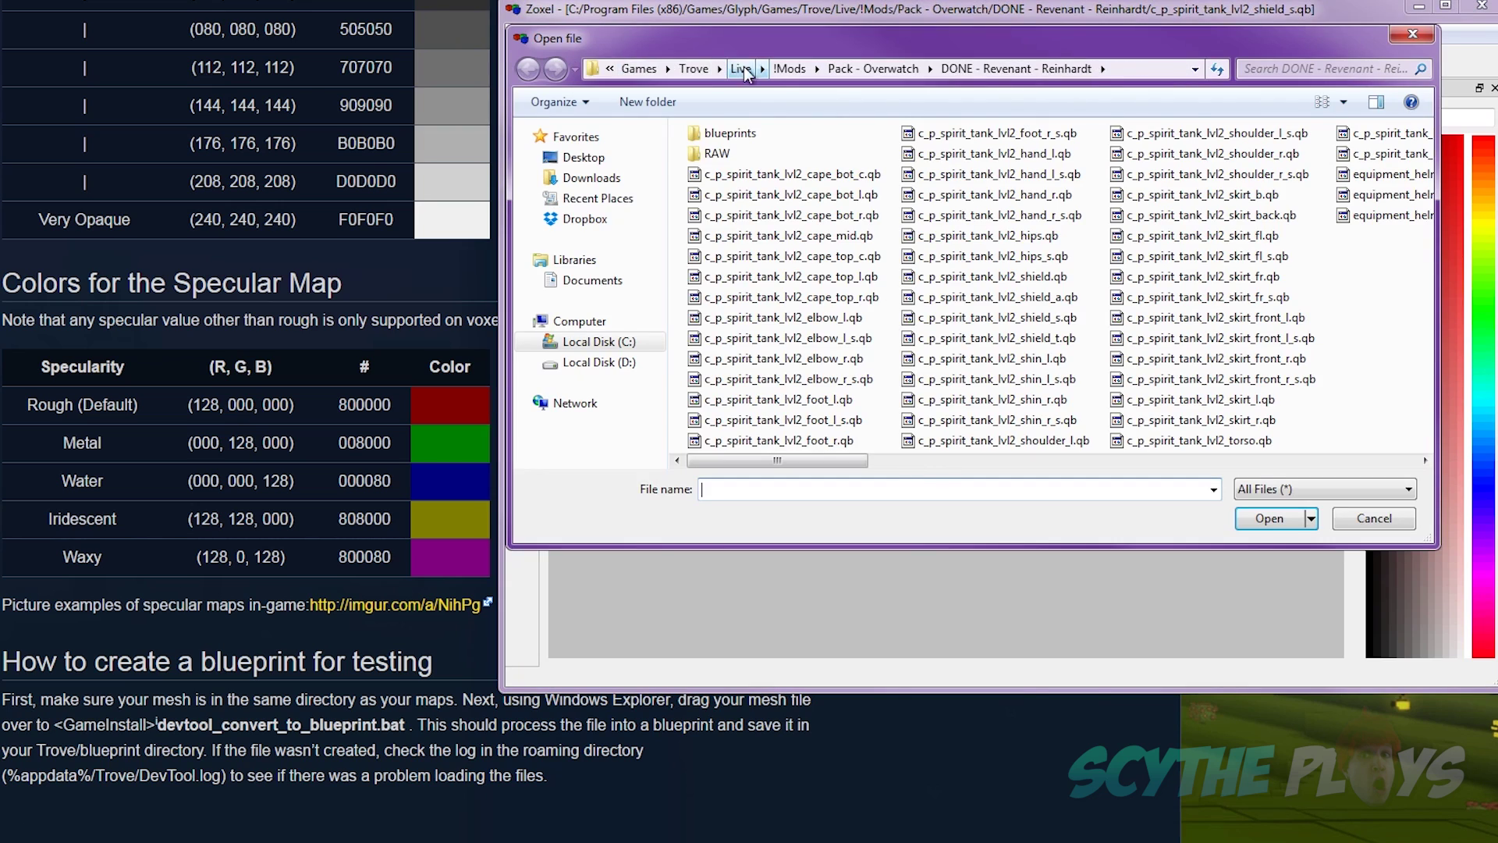
pyautogui.click(1063, 280)
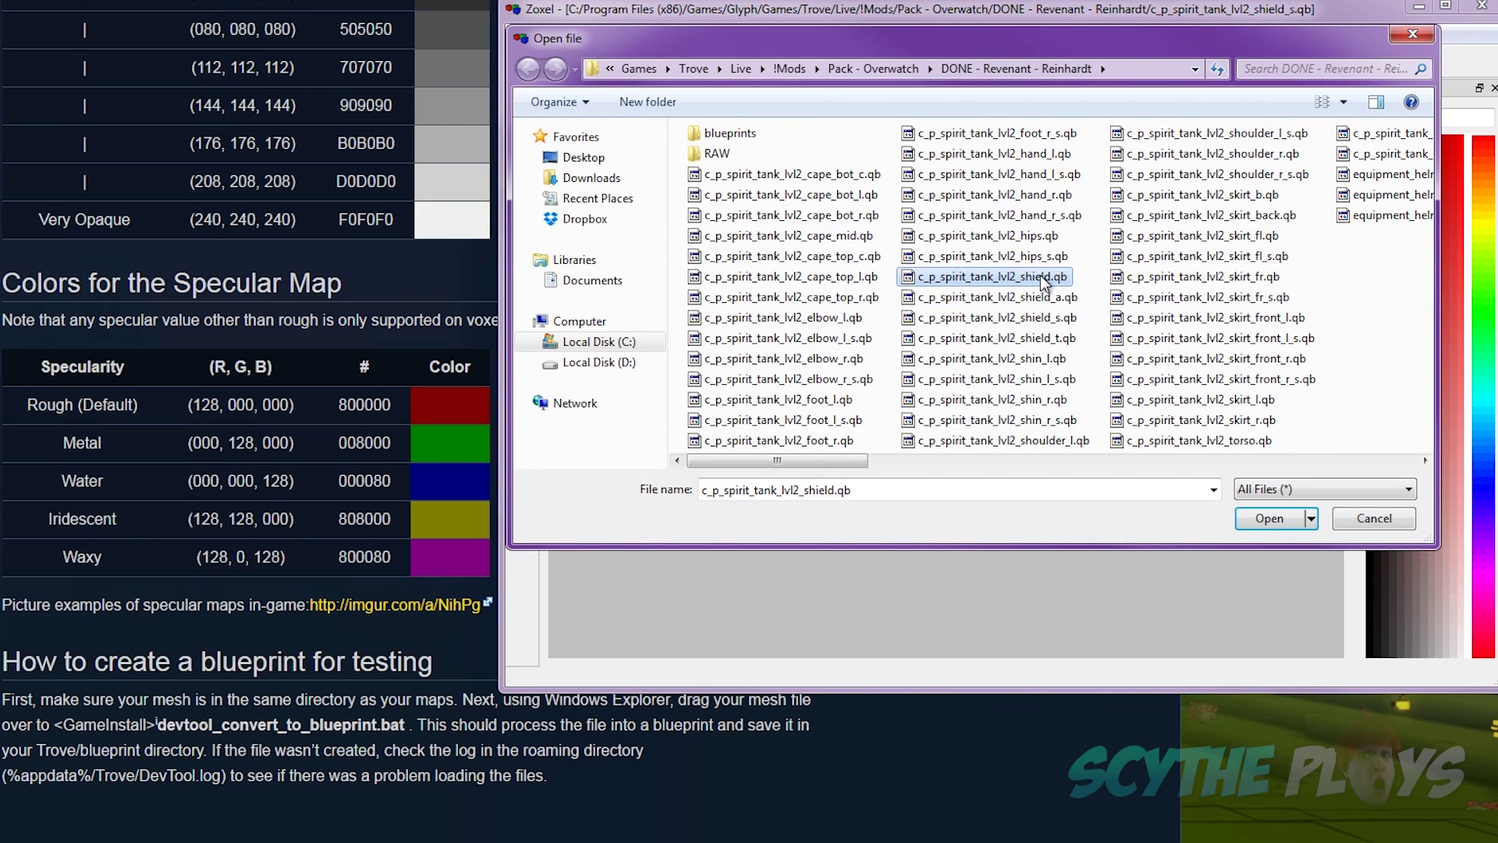
pyautogui.doubleClick(1041, 275)
pyautogui.moveTo(1041, 275); pyautogui.dragTo(944, 368, button='right')
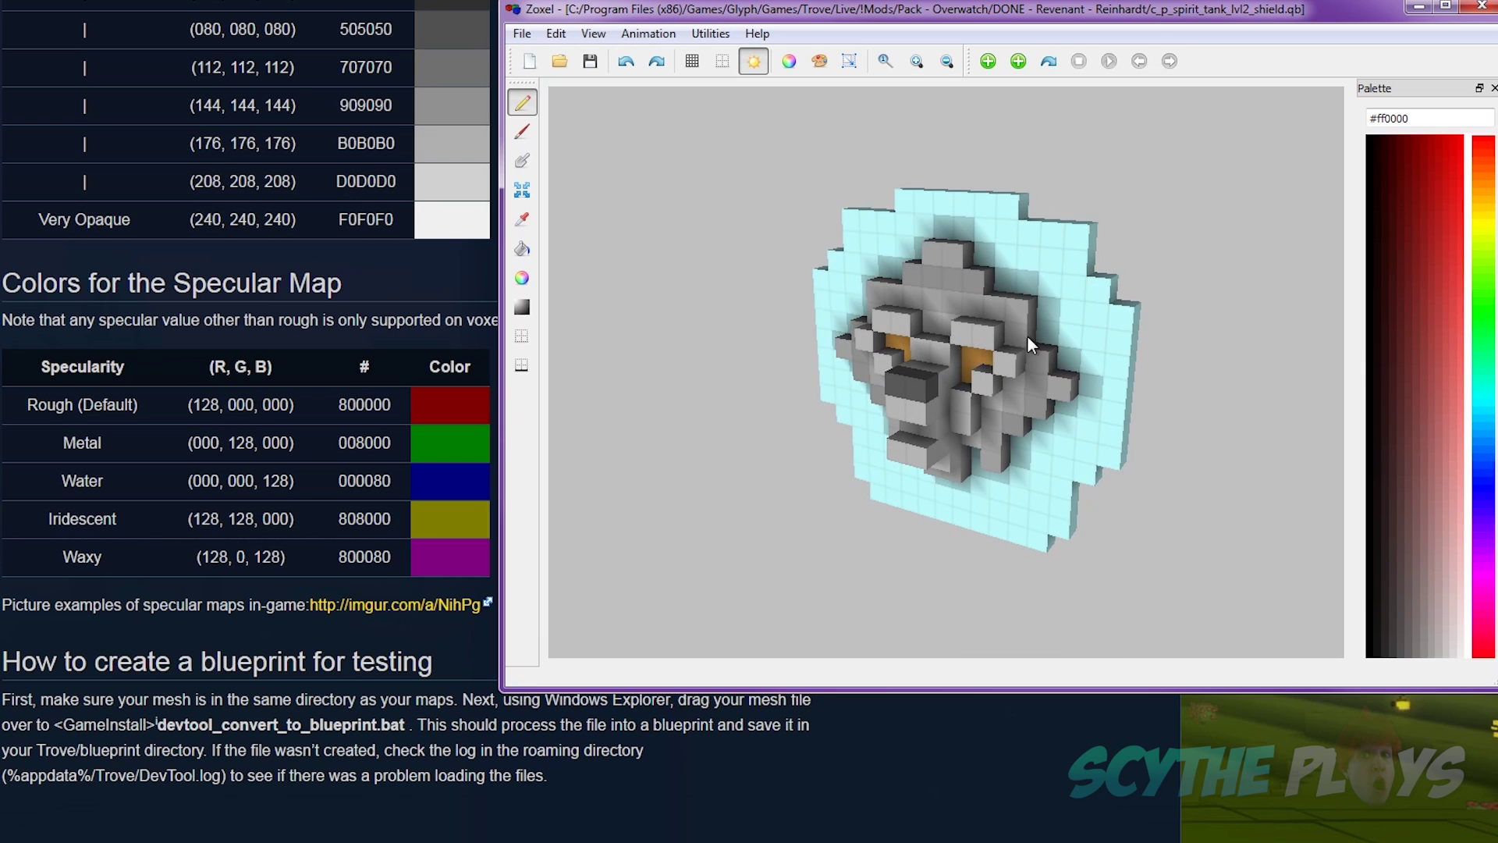
pyautogui.click(561, 63)
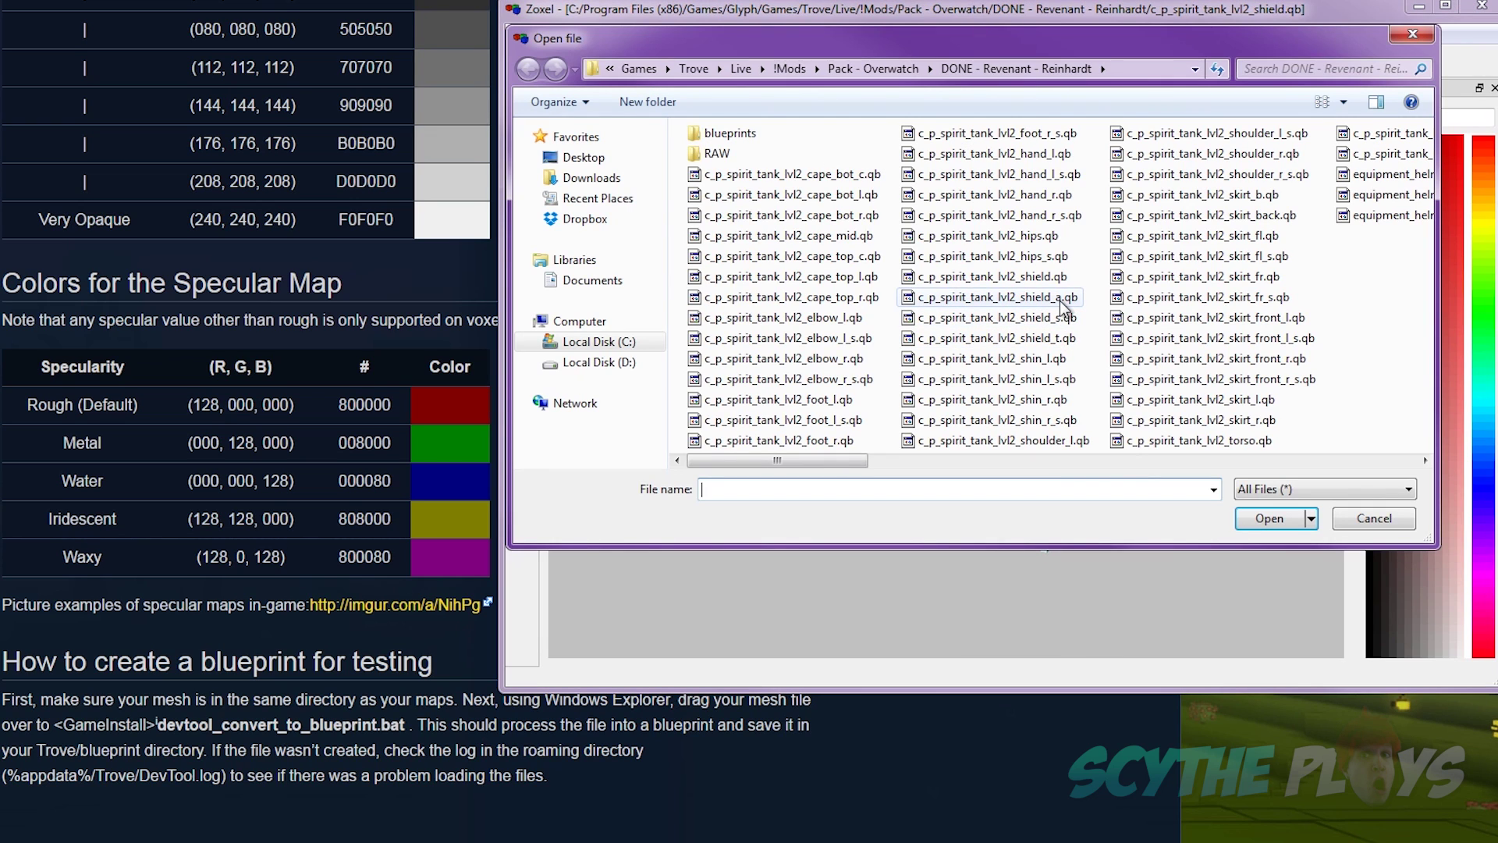
pyautogui.click(1359, 518)
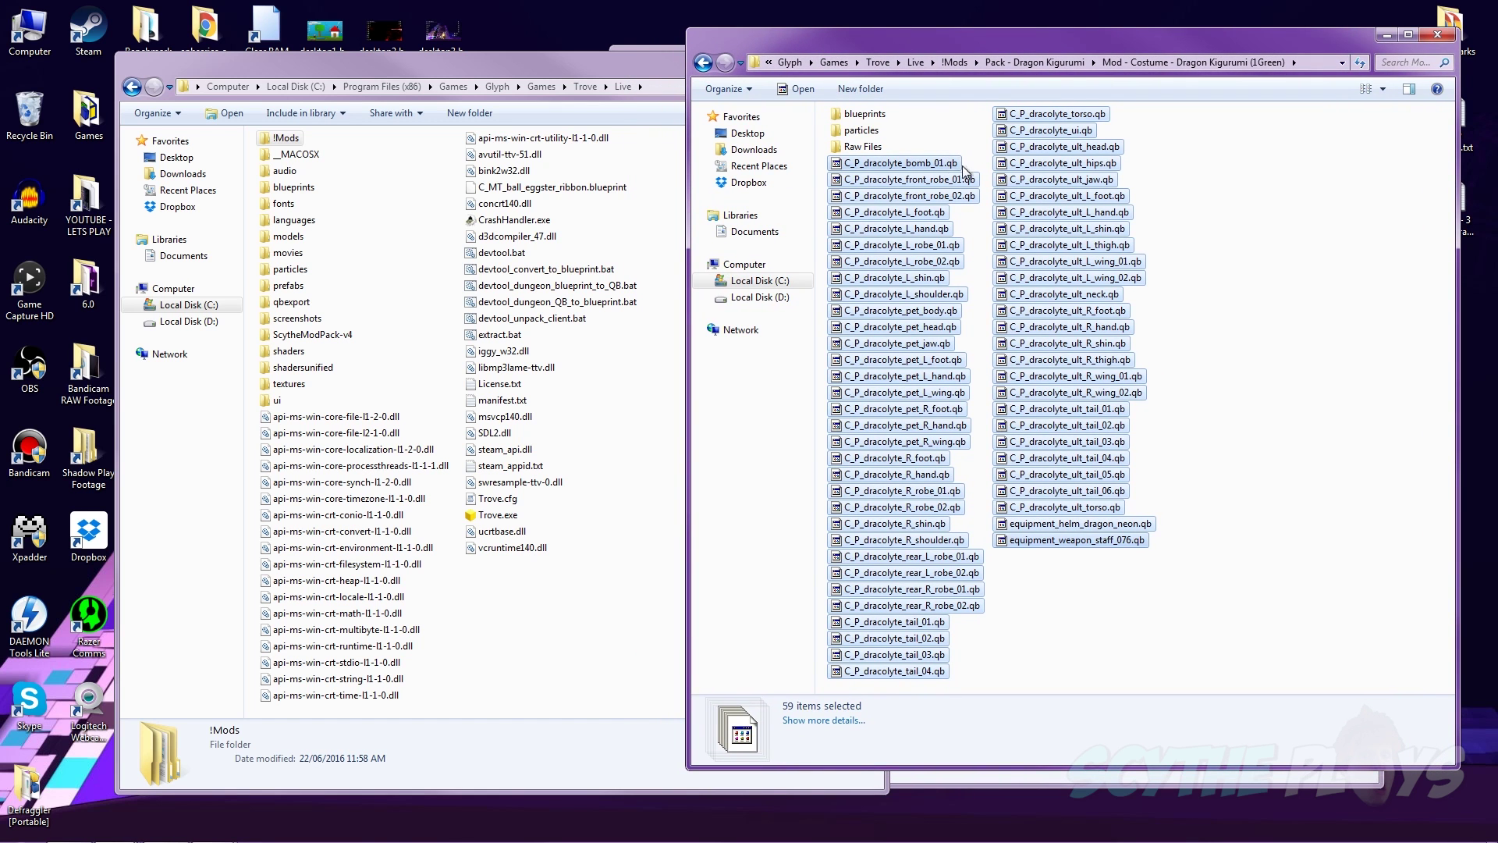
# In Windows Explorer, convert C_P_dracolyte_bomb_01.qb to a blueprint with devtool_convert_to_blueprint.bat
pyautogui.moveTo(944, 167); pyautogui.dragTo(559, 274)
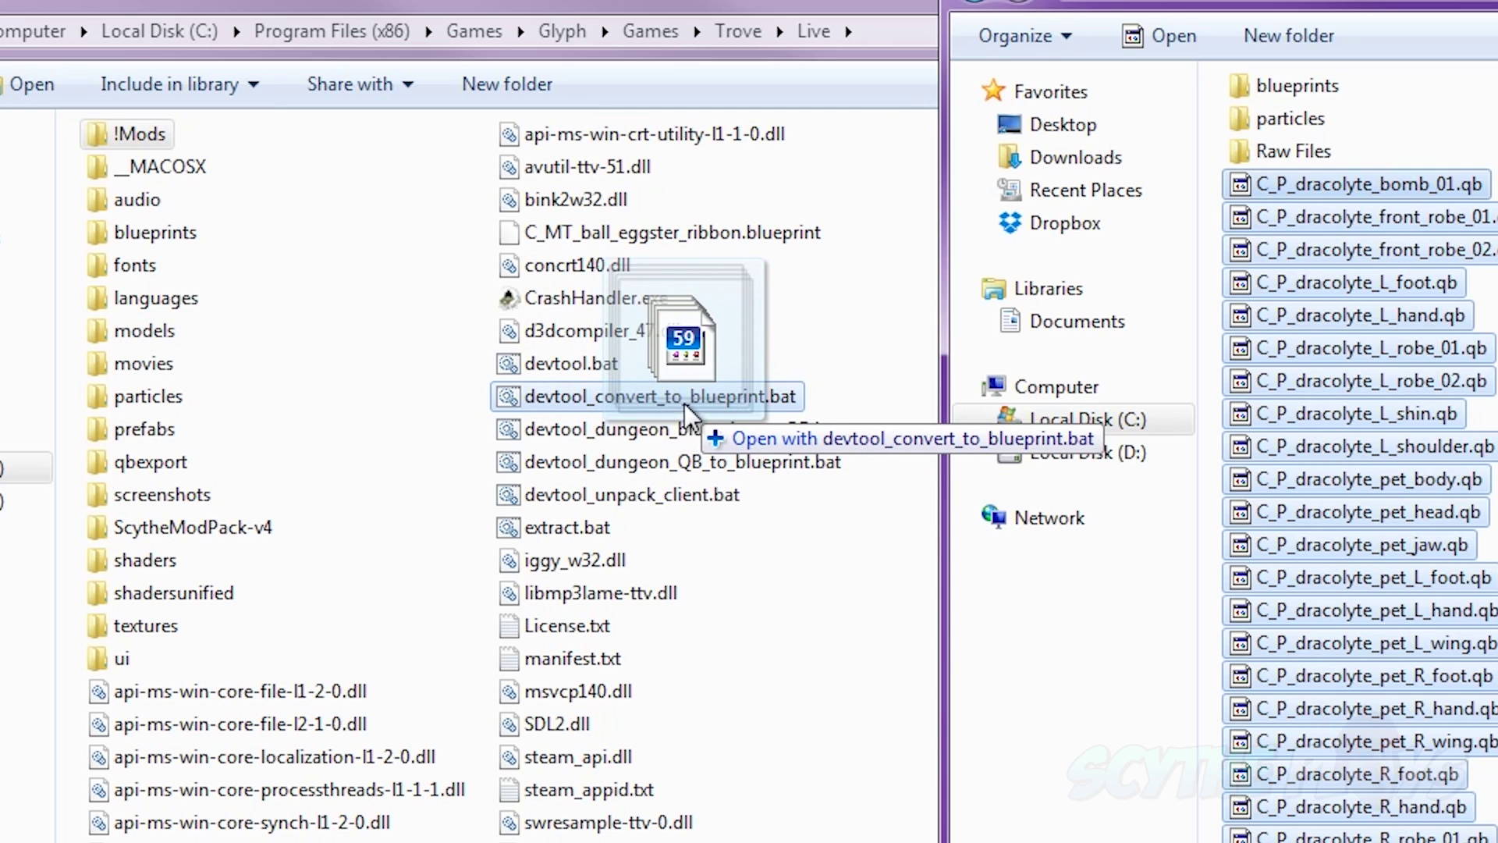
pyautogui.moveTo(685, 405); pyautogui.dragTo(1393, 235)
pyautogui.click(1394, 235)
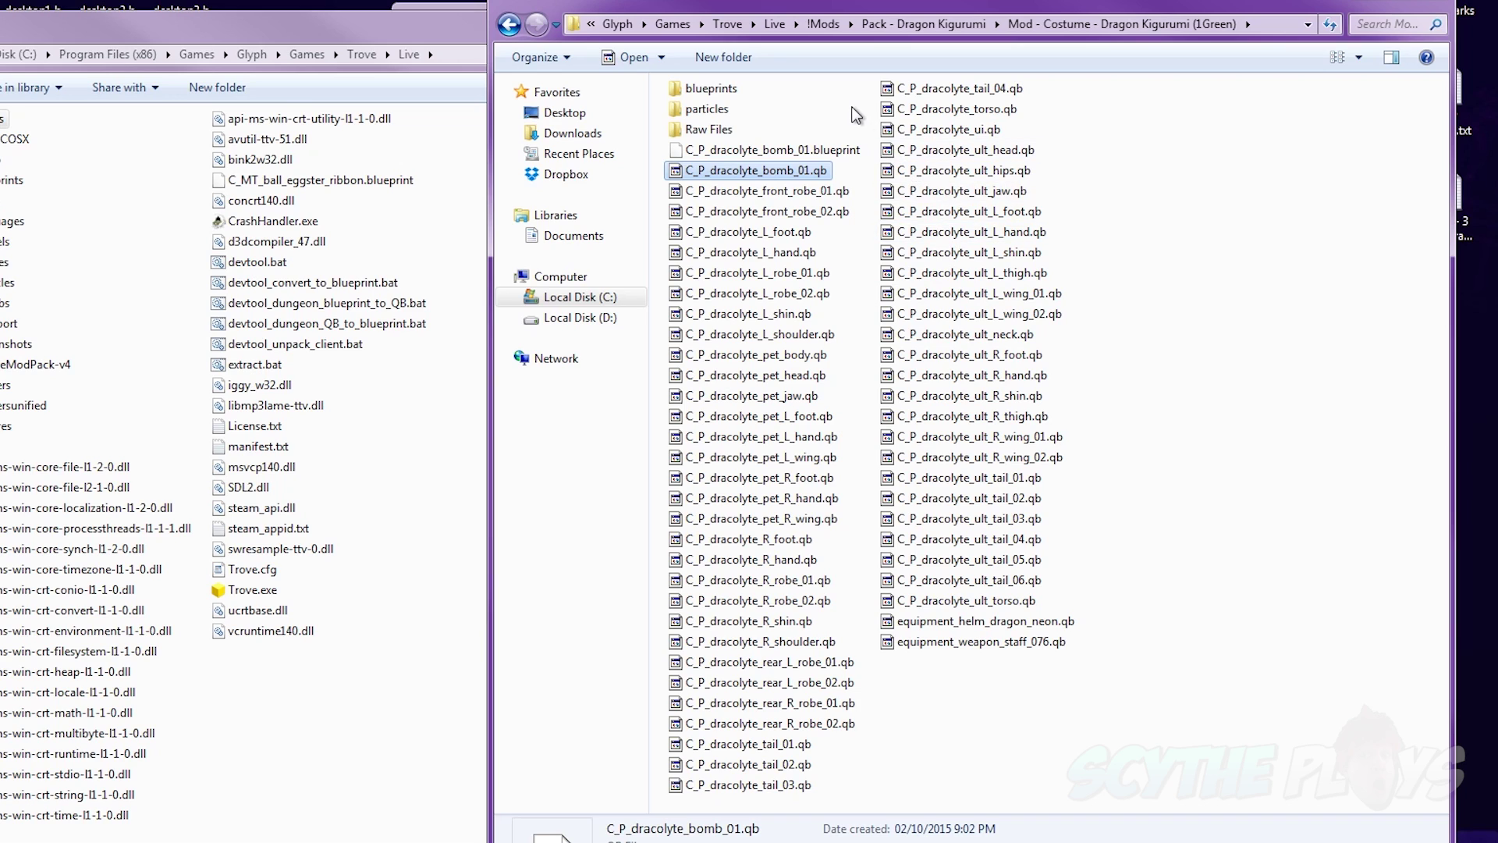
# Locate C_P_dracolyte_bomb_01.blueprint in the mod folder, and check the contents of its blueprints subfolder
pyautogui.click(841, 132)
pyautogui.click(845, 152)
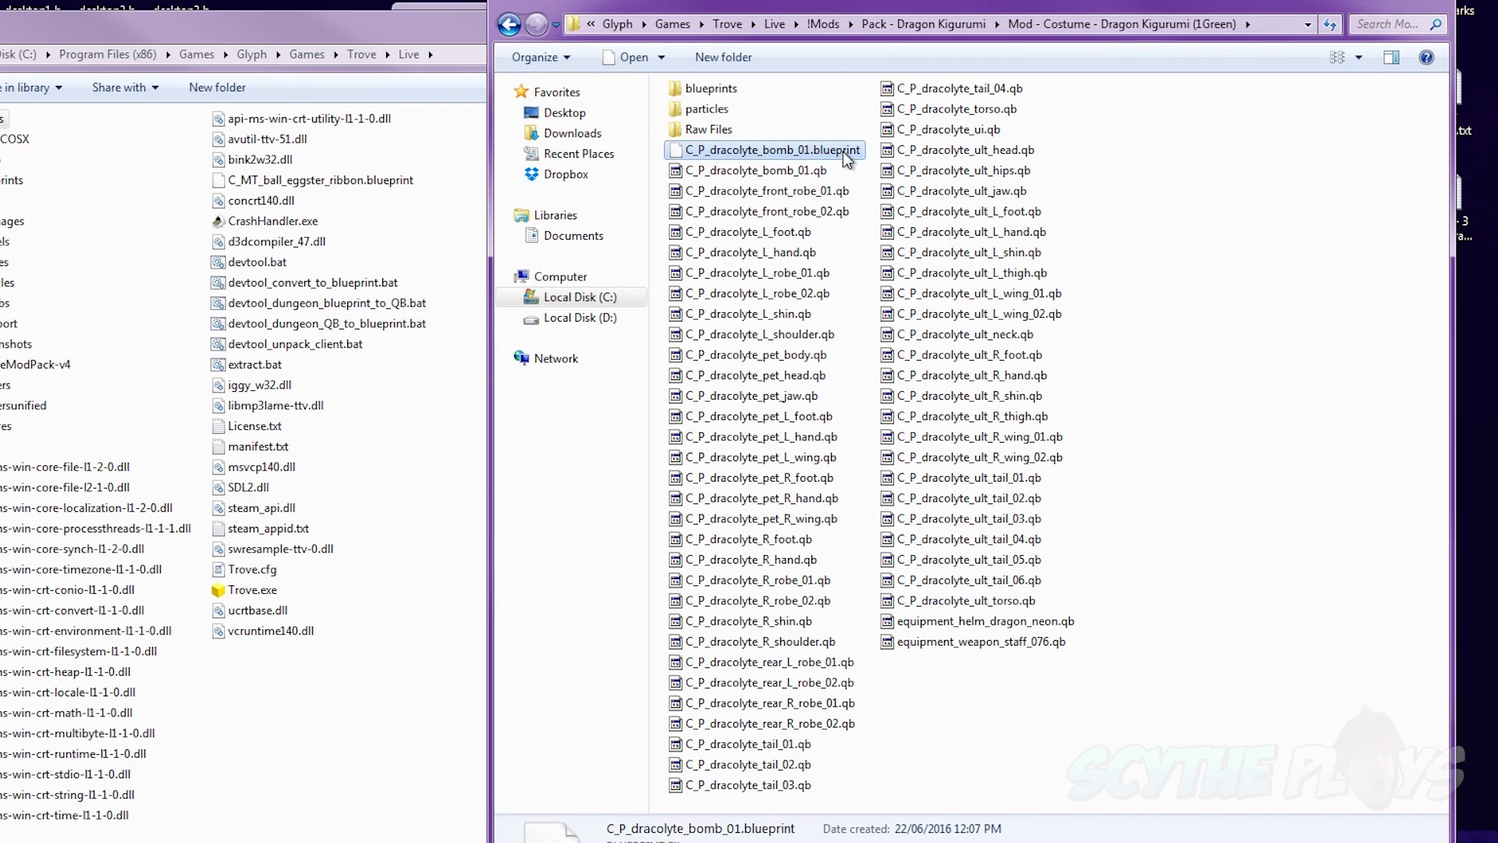
pyautogui.doubleClick(717, 90)
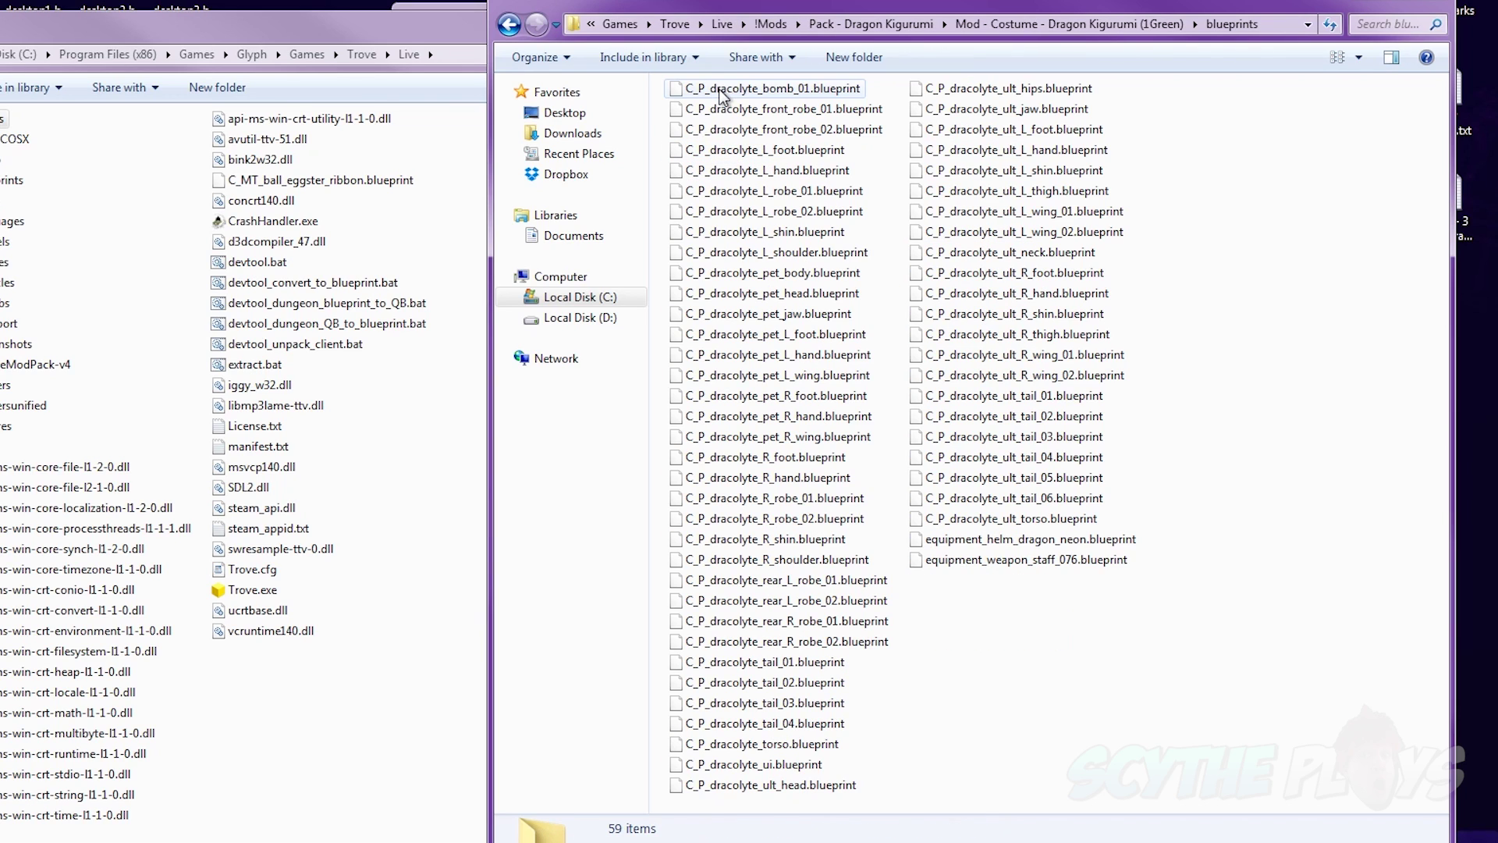
pyautogui.press('BackSpace')
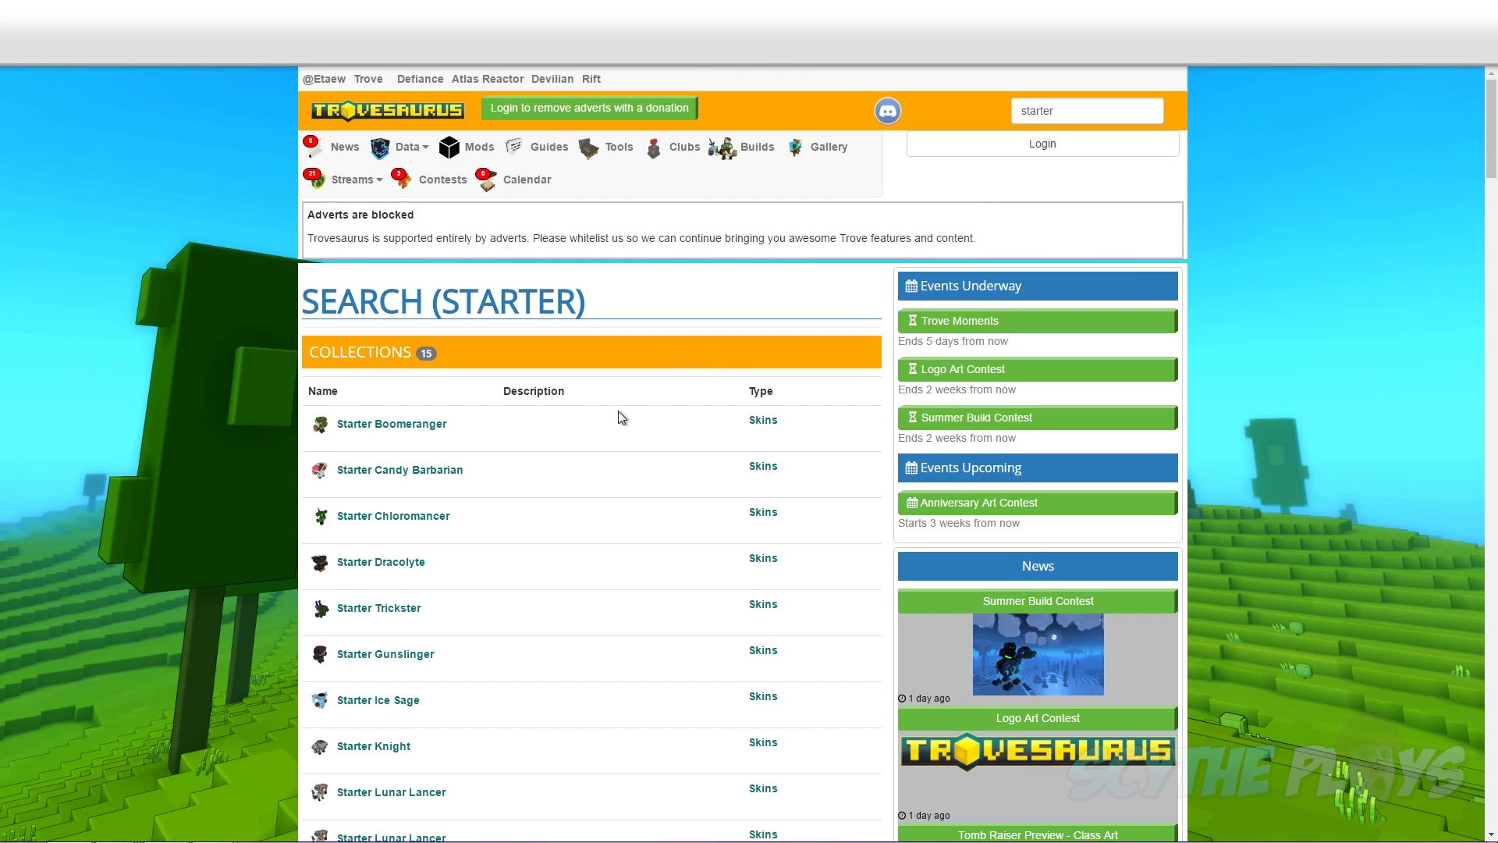
# On Trovesaurus, look through the "starter" search results down to the equipment list and preview the Everyday Firestarter staff
pyautogui.scroll(-5, 622, 416)
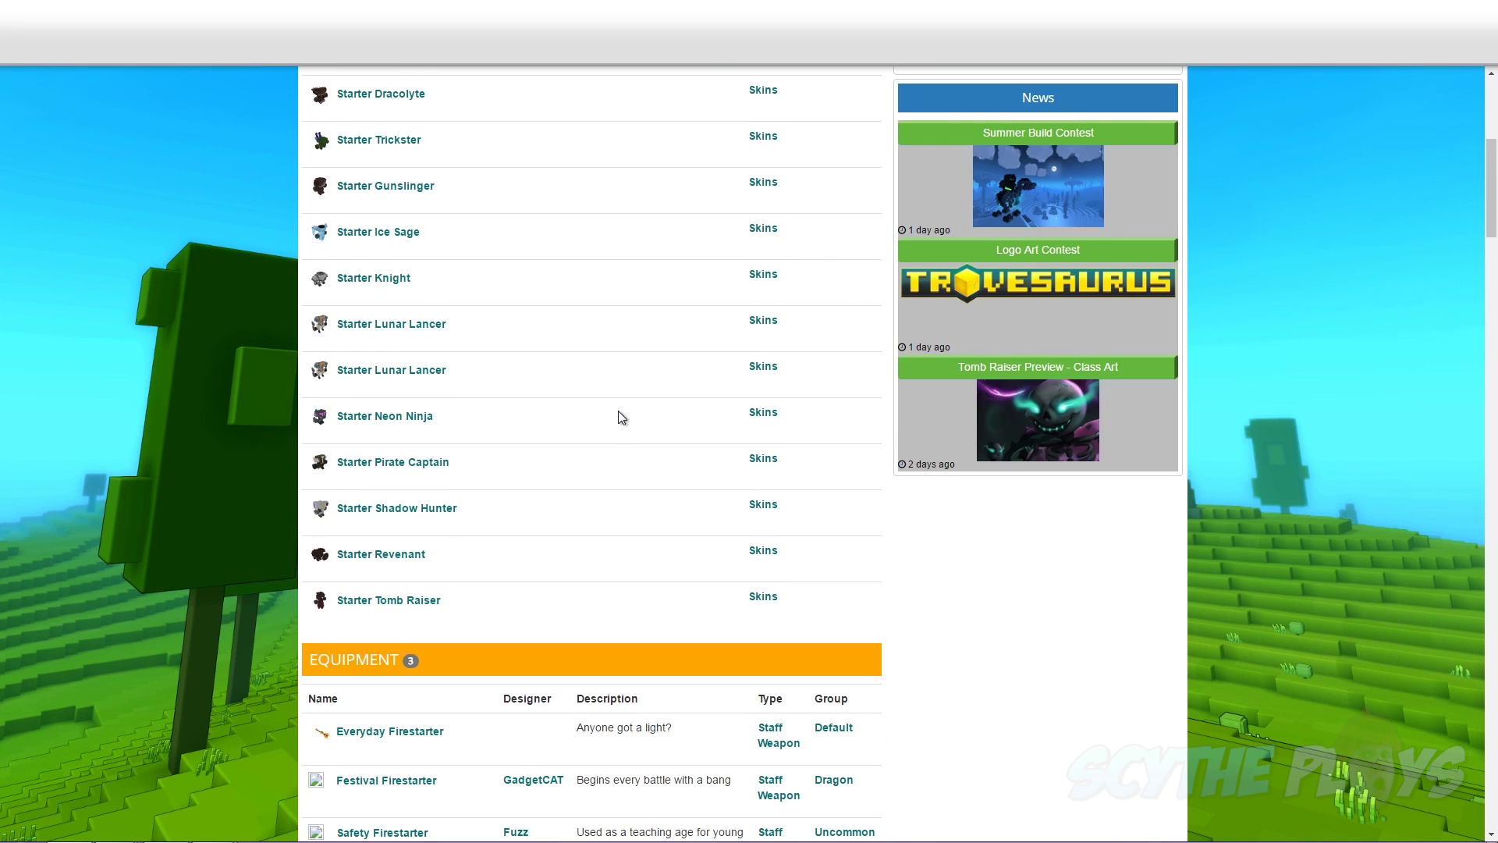
pyautogui.scroll(-1, 622, 416)
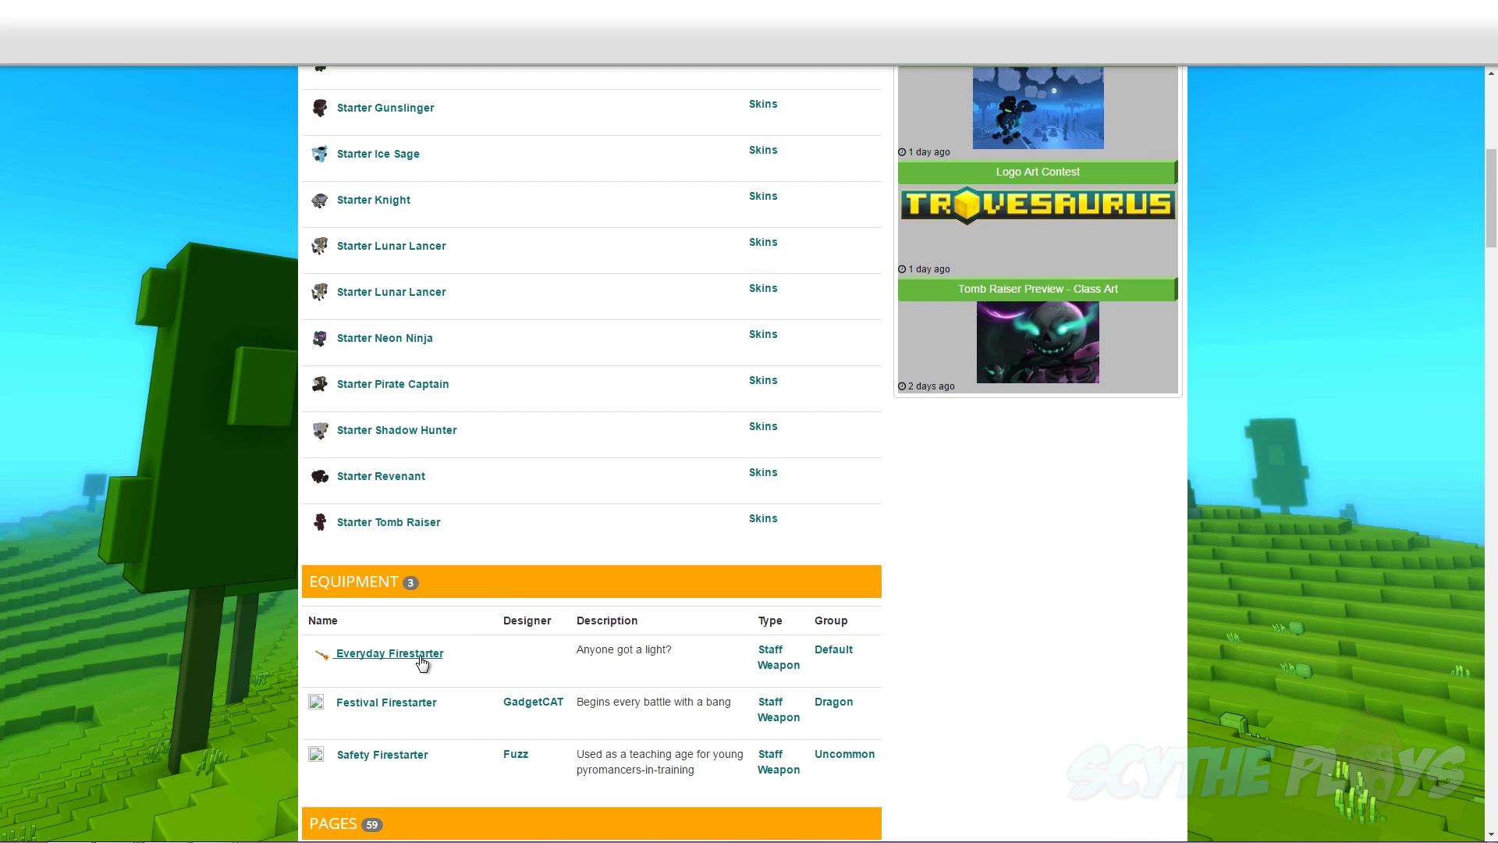
pyautogui.moveTo(393, 658)
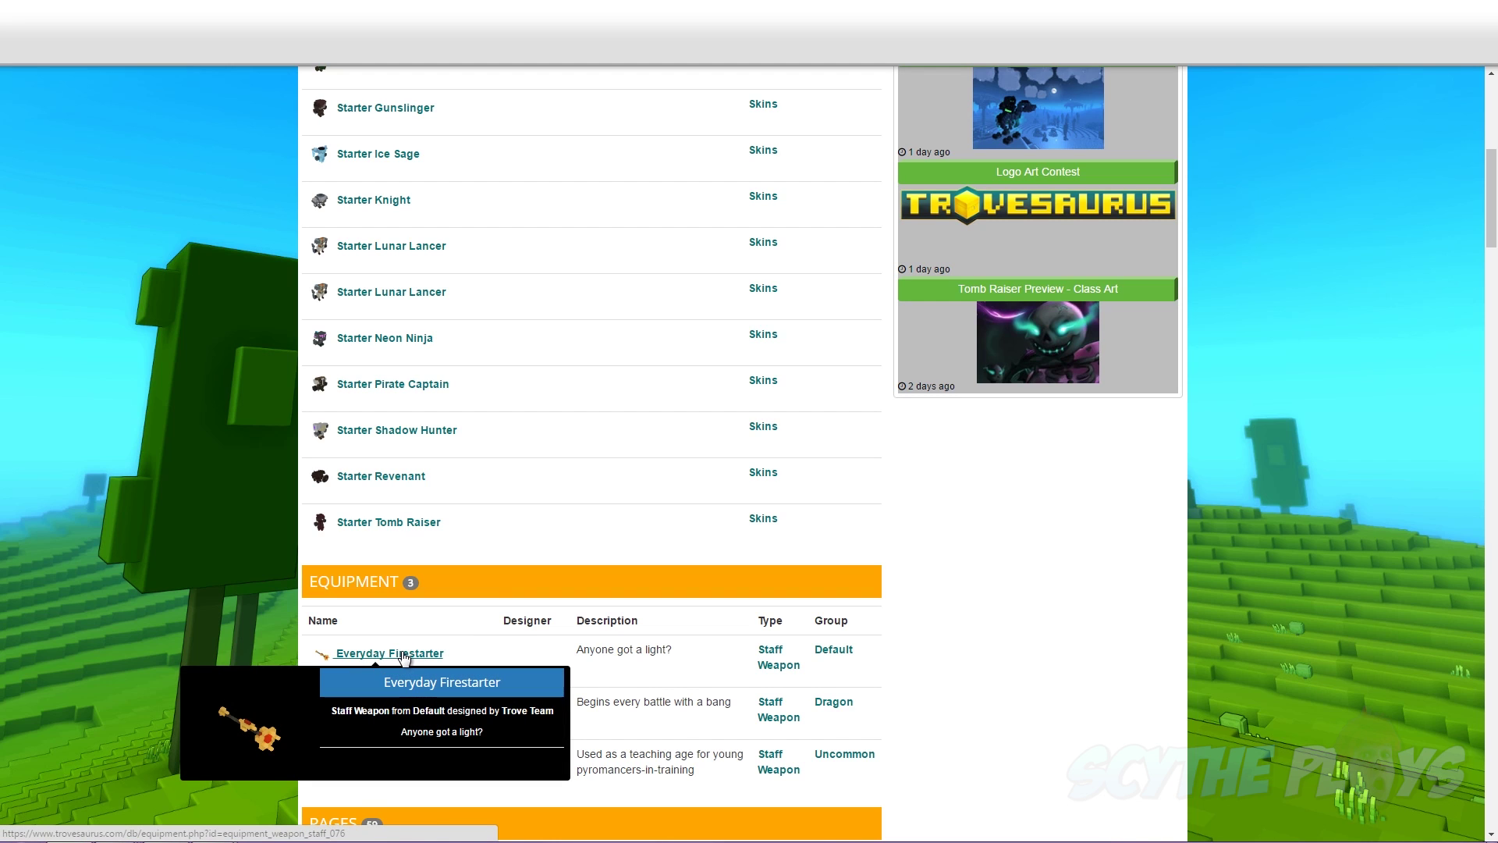
# Open the Everyday Firestarter staff's page from the equipment results
pyautogui.click(401, 650)
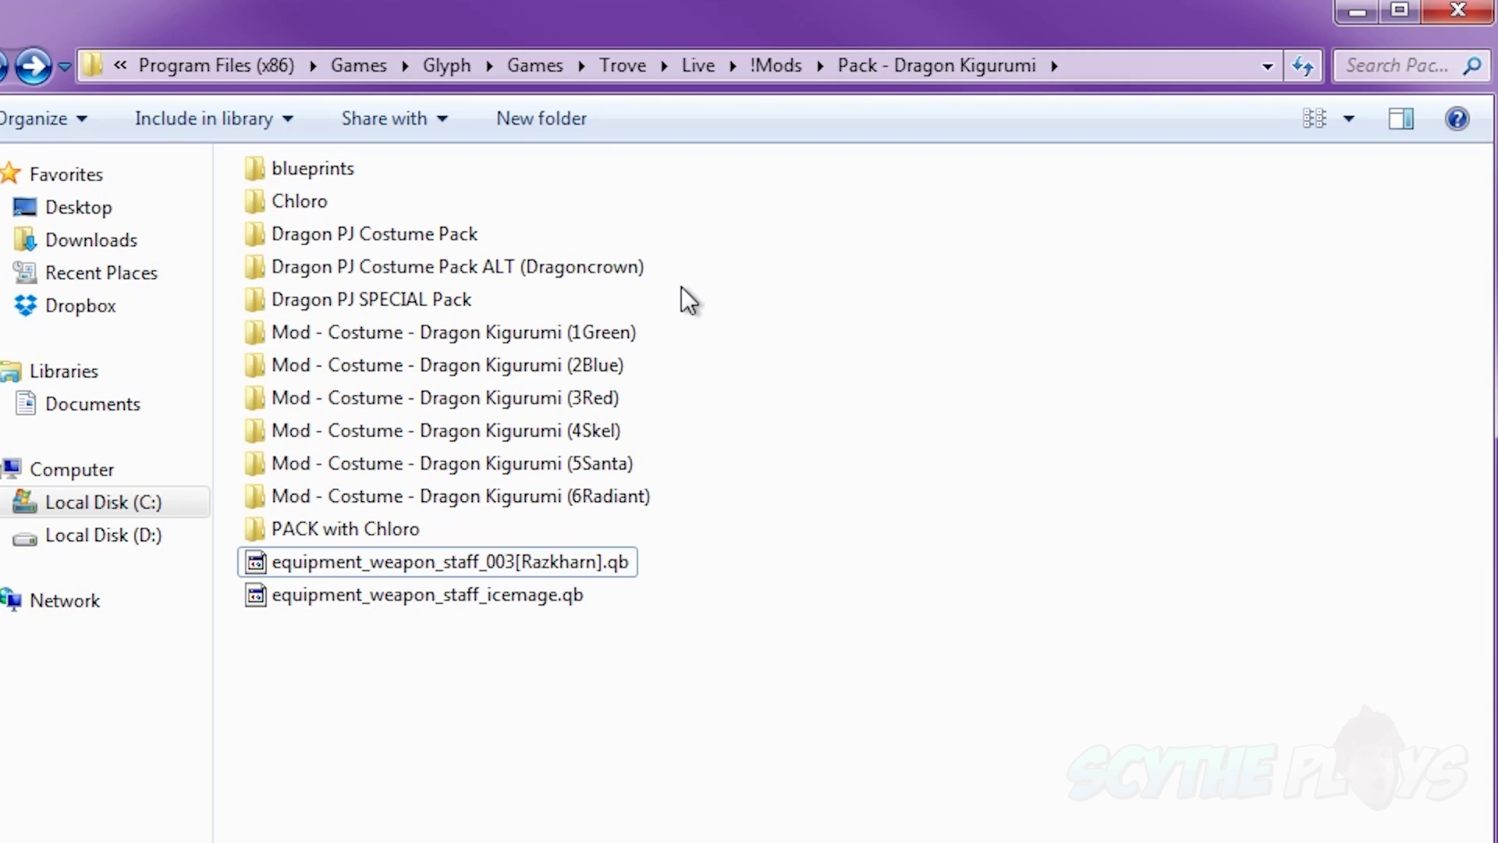
# In Windows Explorer, compress the blueprints folder in Pack - Dragon Kigurumi into blueprints.zip
pyautogui.rightClick(340, 173)
pyautogui.moveTo(681, 563)
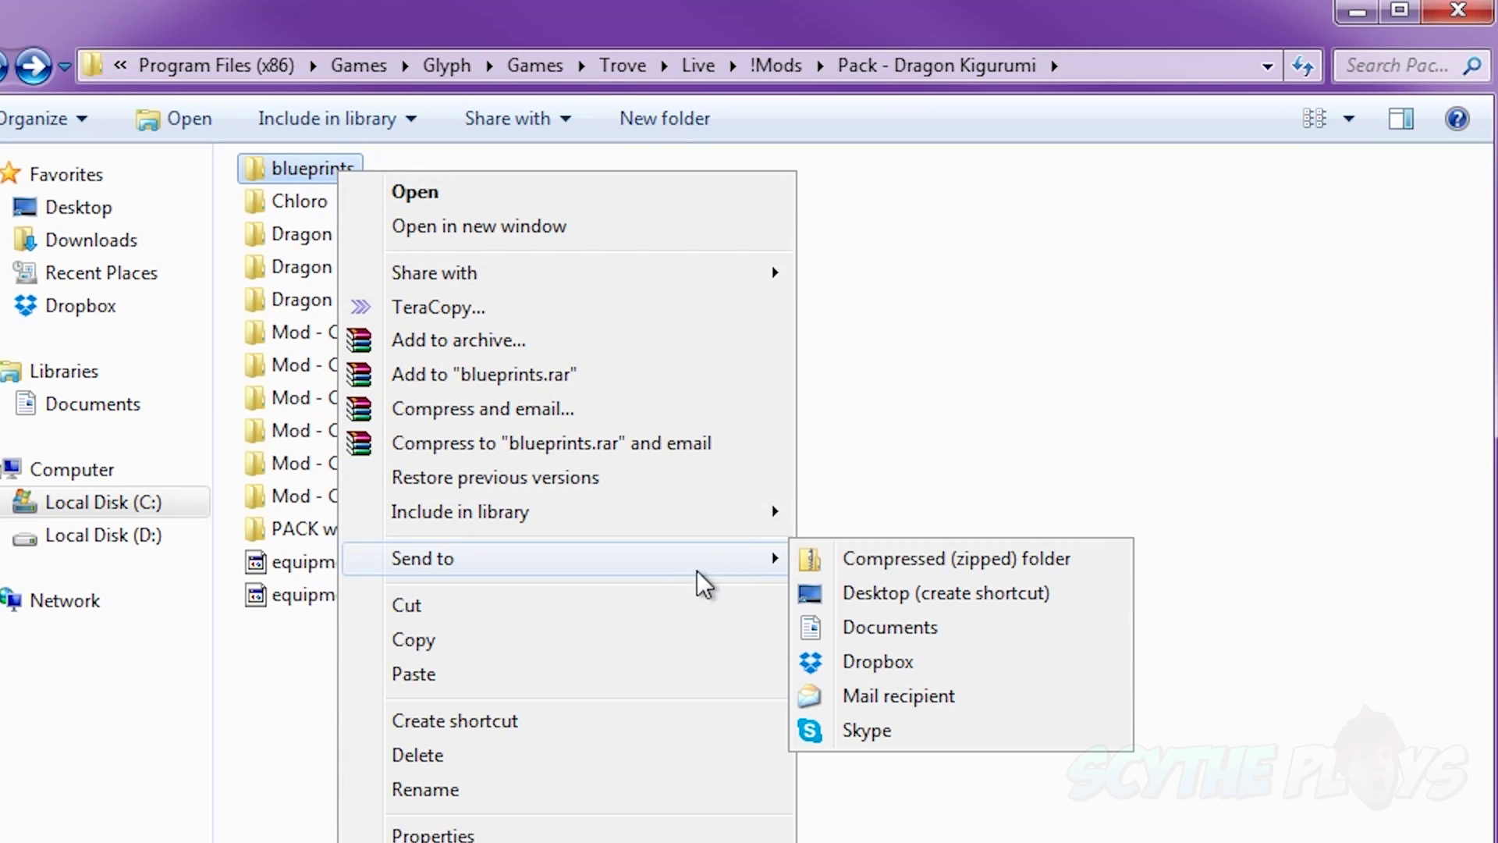
pyautogui.click(896, 570)
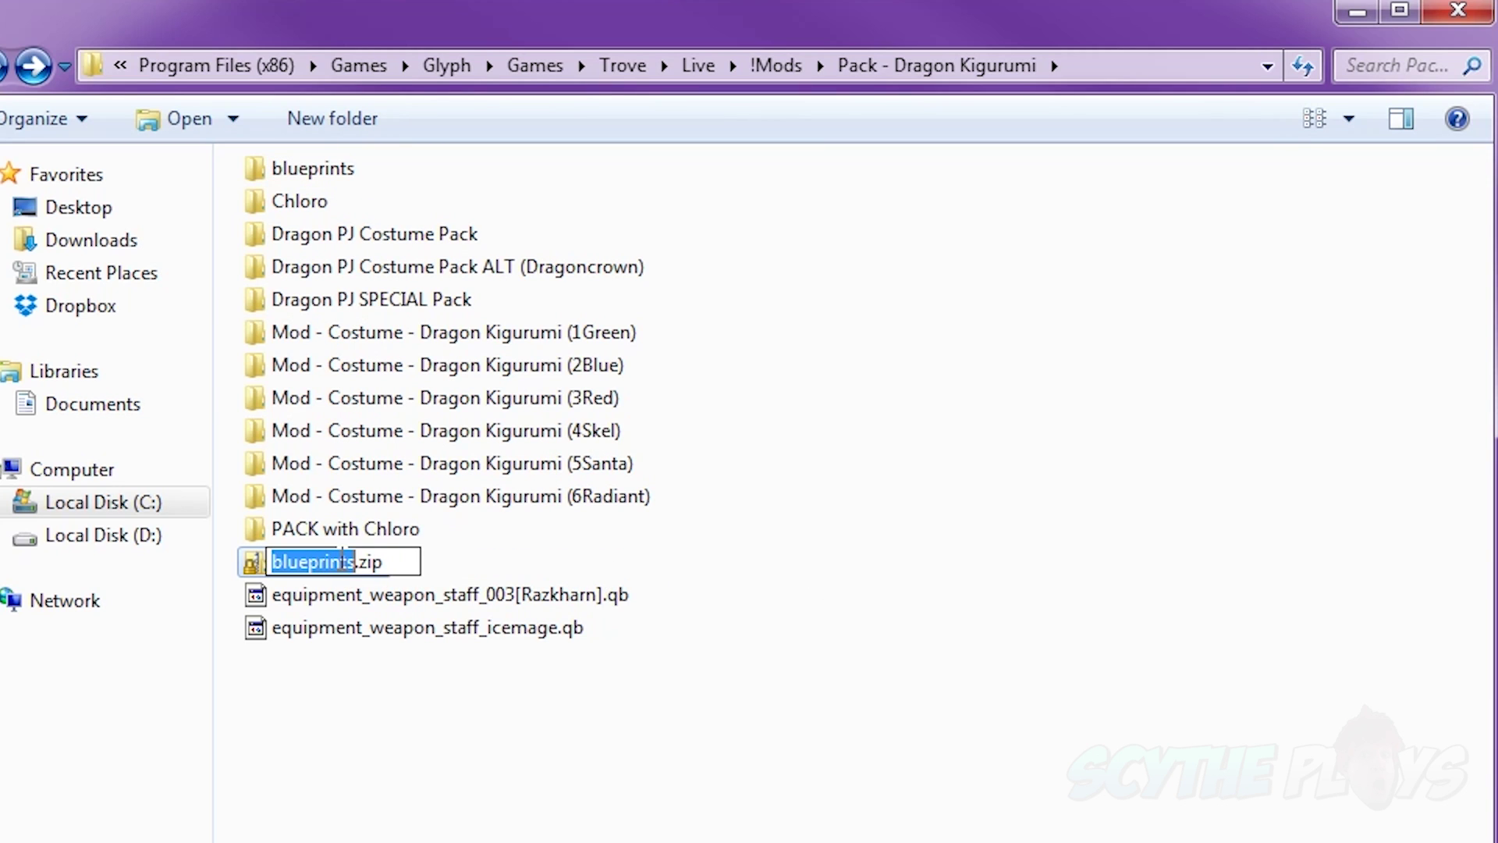
pyautogui.press('Return')
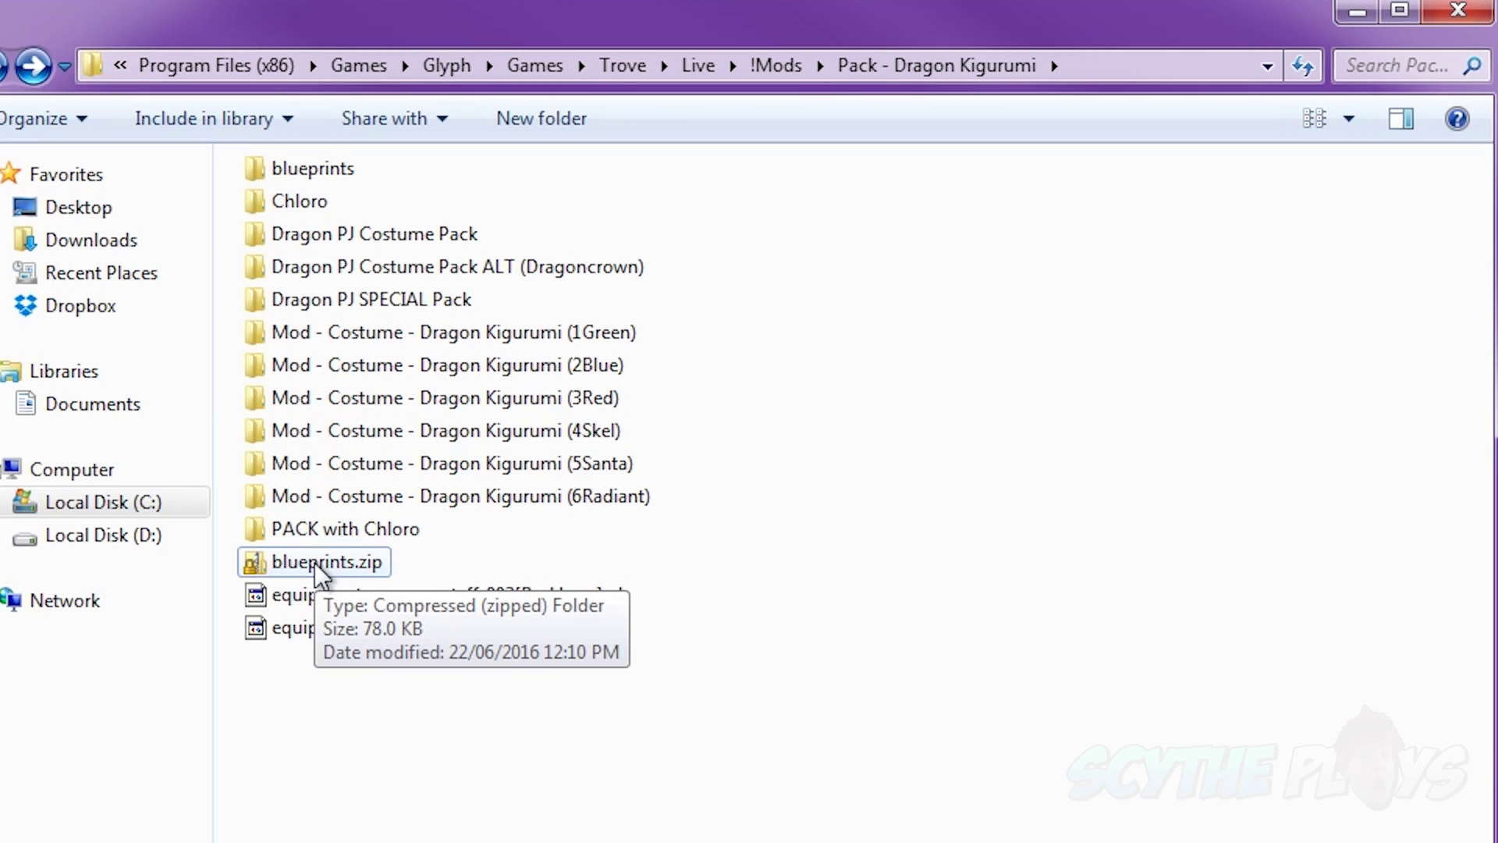
# Check the folder structure inside blueprints.zip and locate the matching blueprints folder in Trove's Live directory
pyautogui.doubleClick(317, 567)
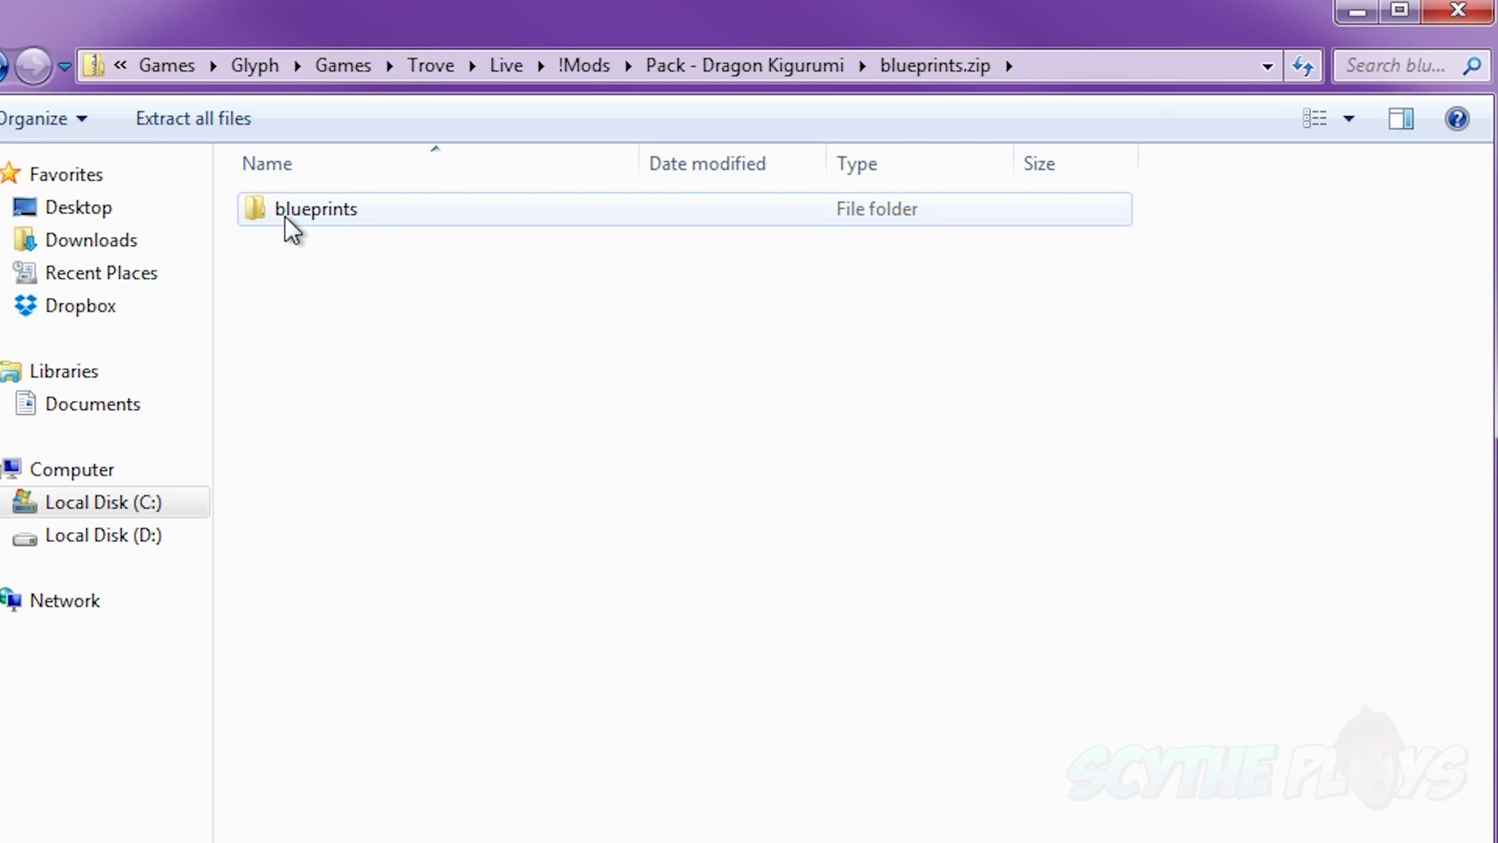
pyautogui.click(506, 65)
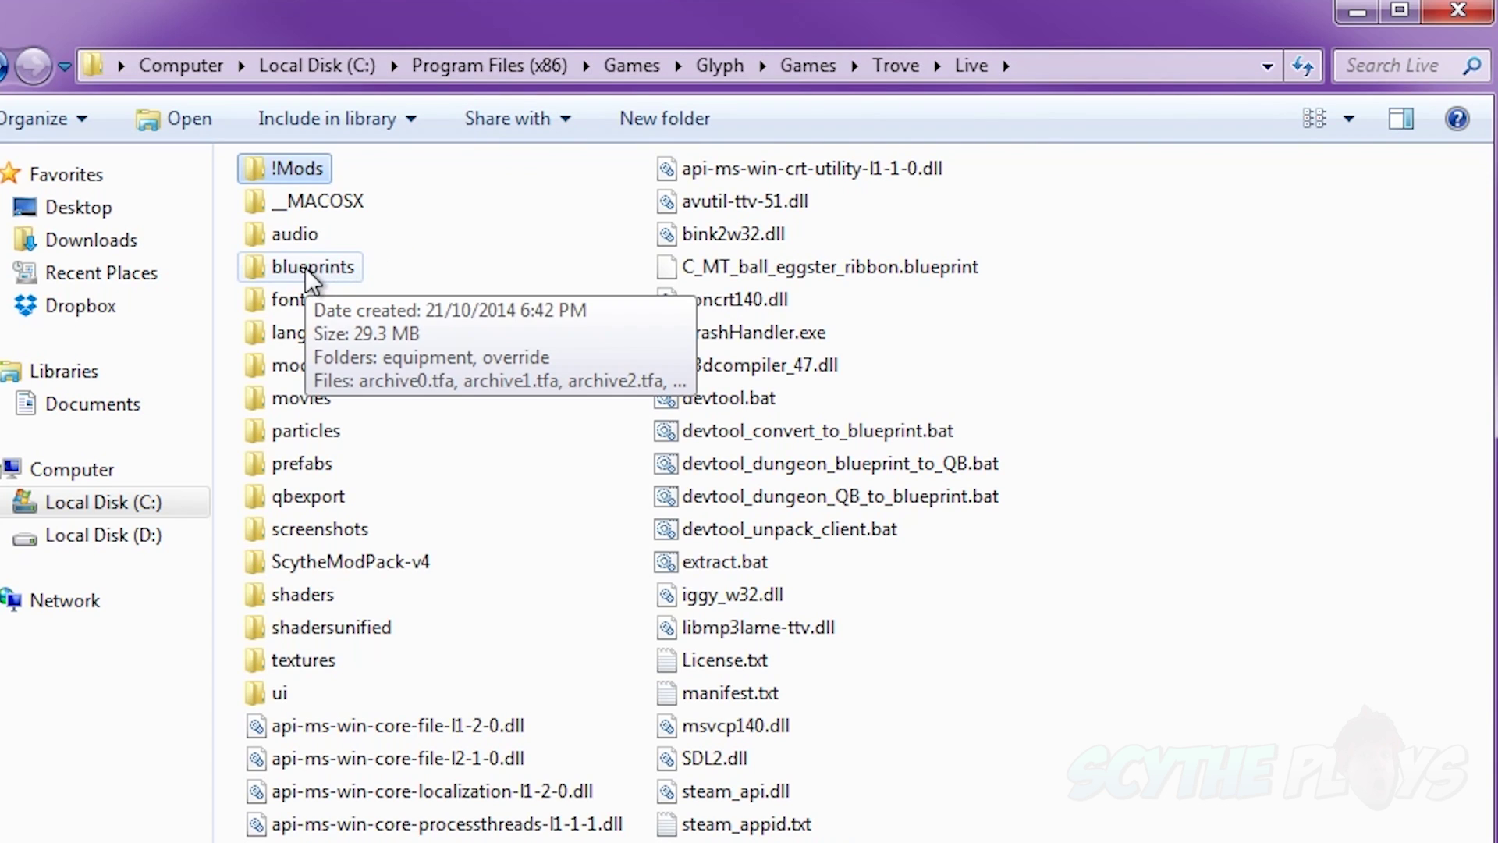
pyautogui.moveTo(318, 276)
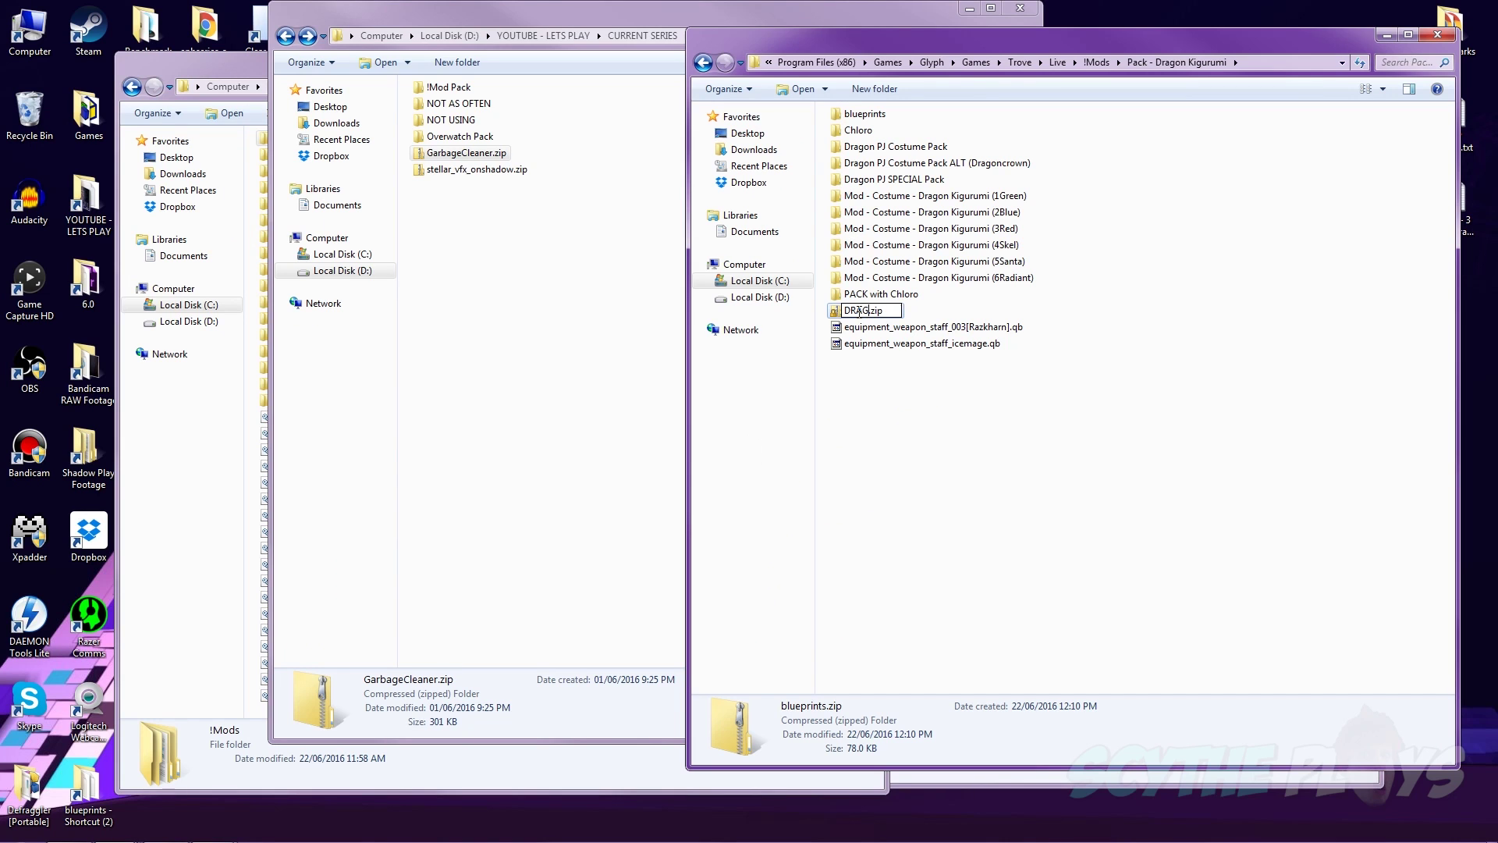
# Rename blueprints.zip in Pack - Dragon Kigurumi as DRAGON TEST.zip
pyautogui.write('ON TEST')
pyautogui.press('Return')
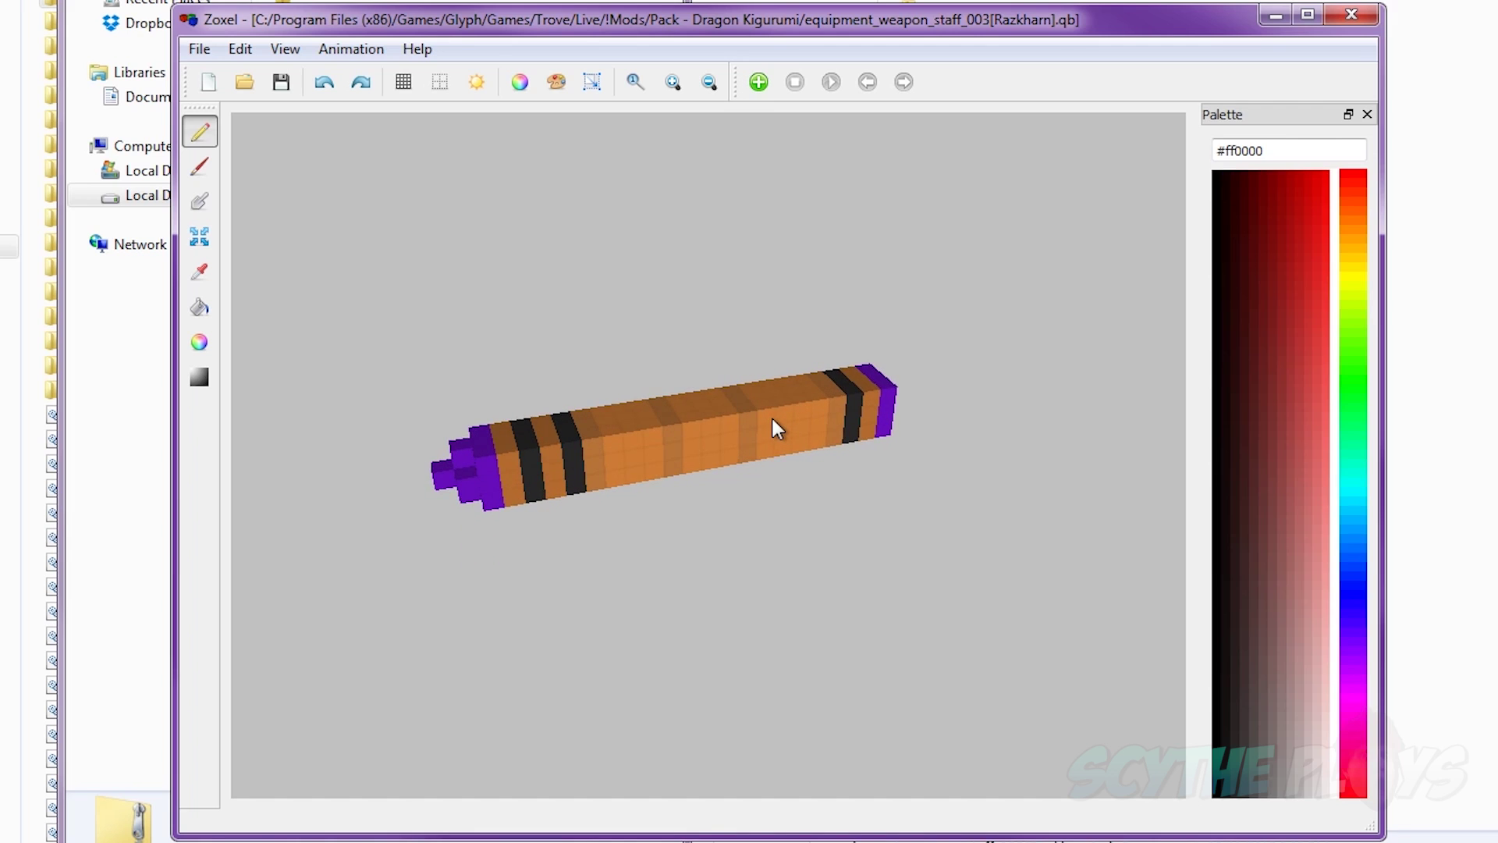
# In Zoxel, examine the equipment_weapon_staff_003[Razkharn].qb staff and the green Dragon Kigurumi helm from several angles
pyautogui.moveTo(771, 415); pyautogui.dragTo(784, 426, button='right')
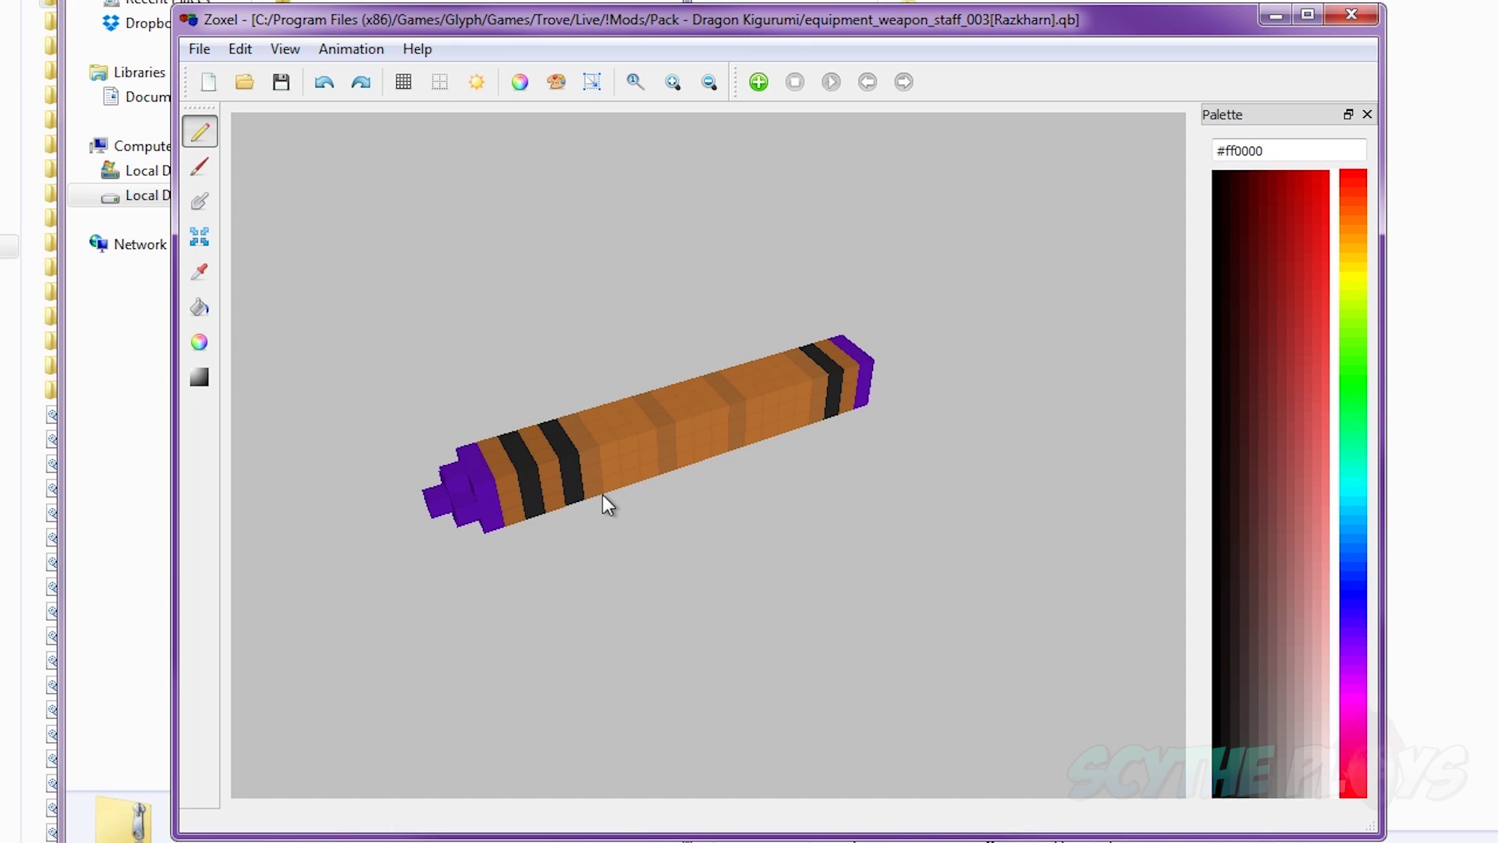
pyautogui.moveTo(509, 499); pyautogui.dragTo(806, 533, button='right')
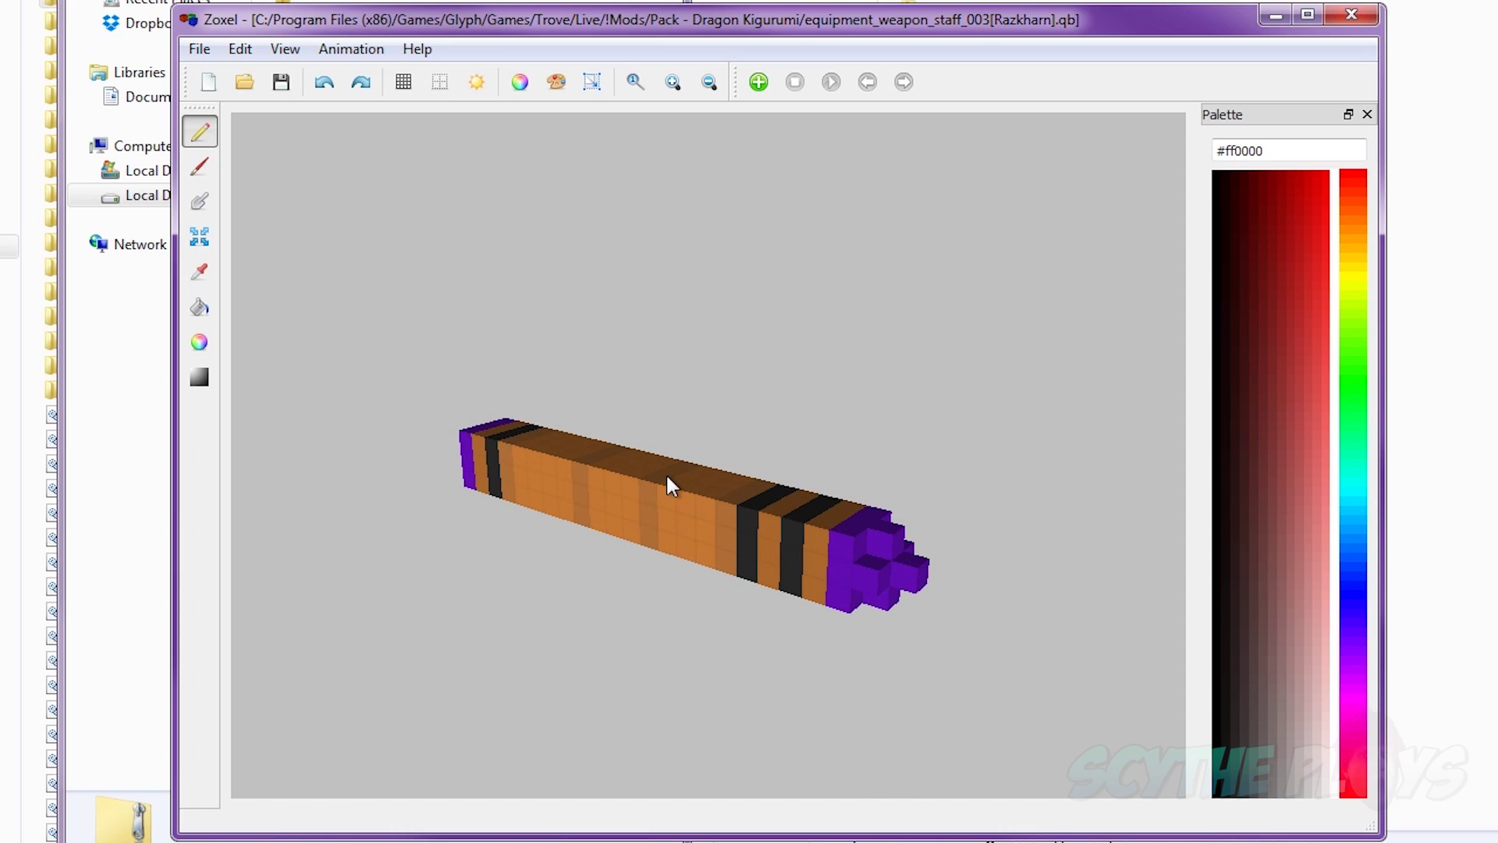
pyautogui.moveTo(666, 492); pyautogui.dragTo(715, 502, button='right')
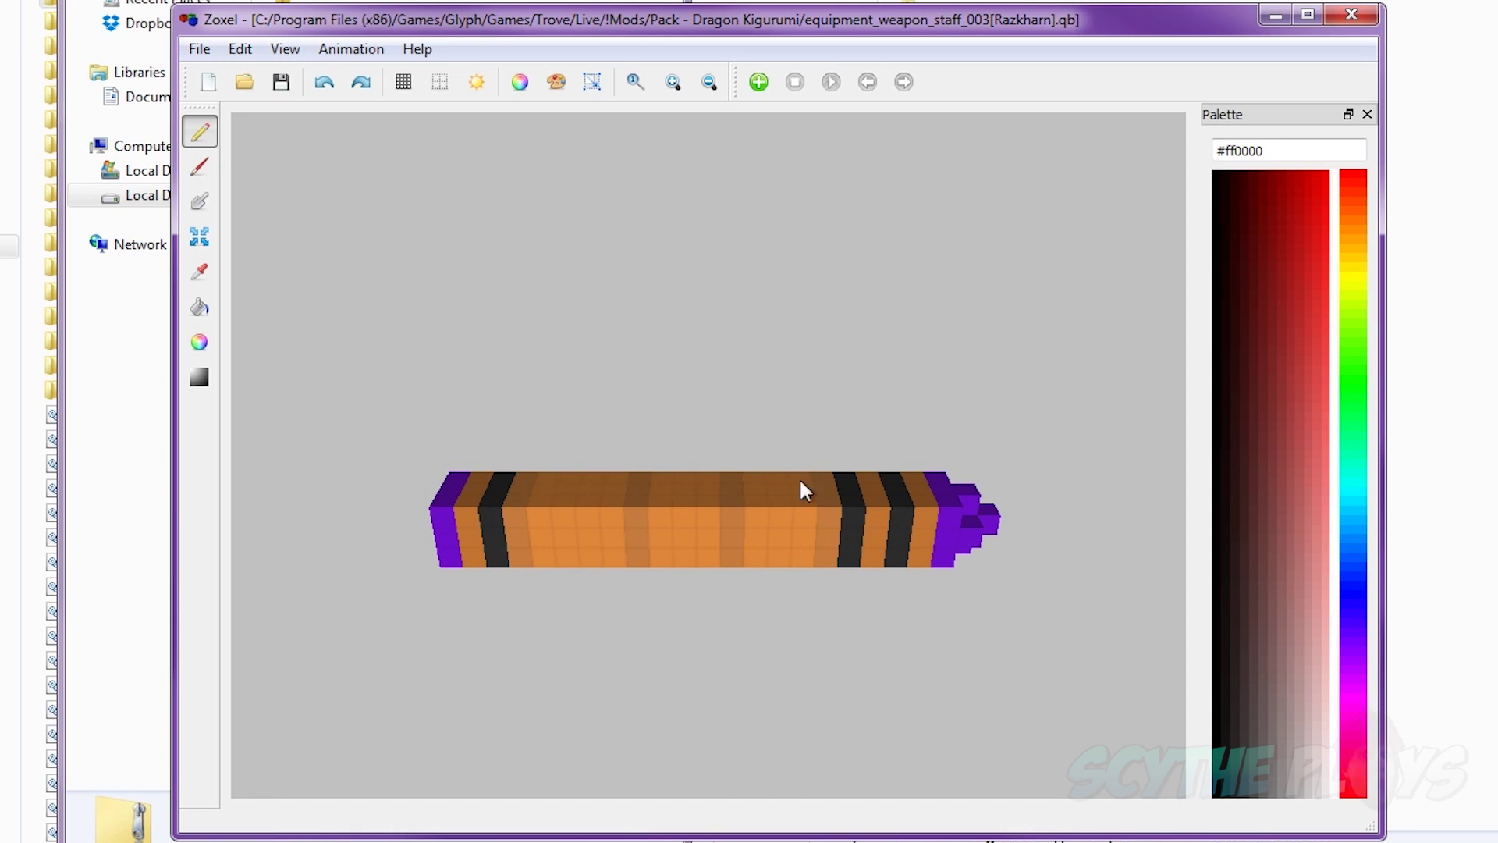
pyautogui.moveTo(961, 518); pyautogui.dragTo(718, 490, button='right')
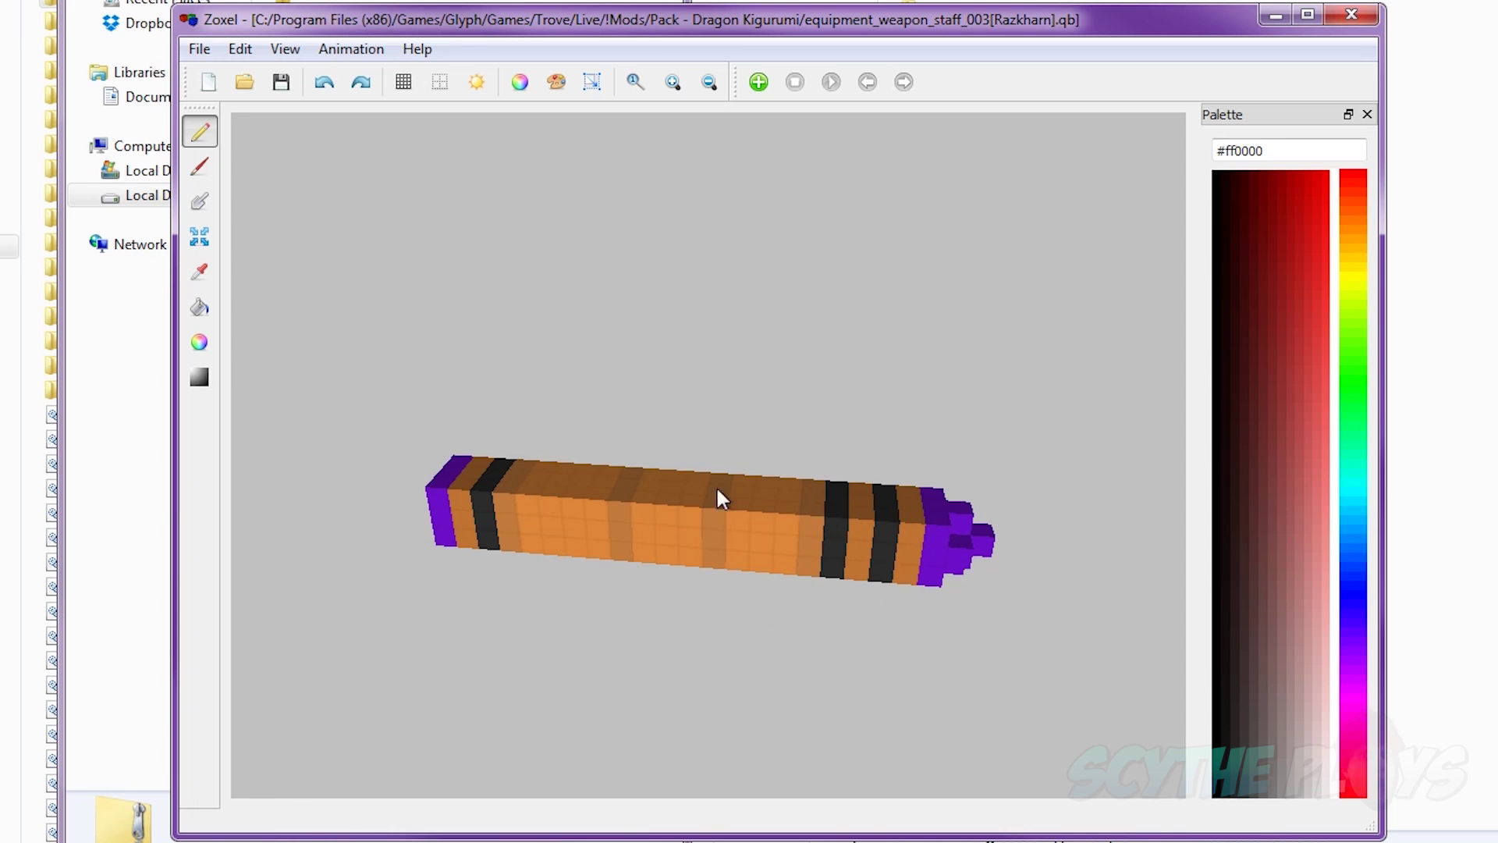
pyautogui.moveTo(454, 465); pyautogui.dragTo(452, 468, button='right')
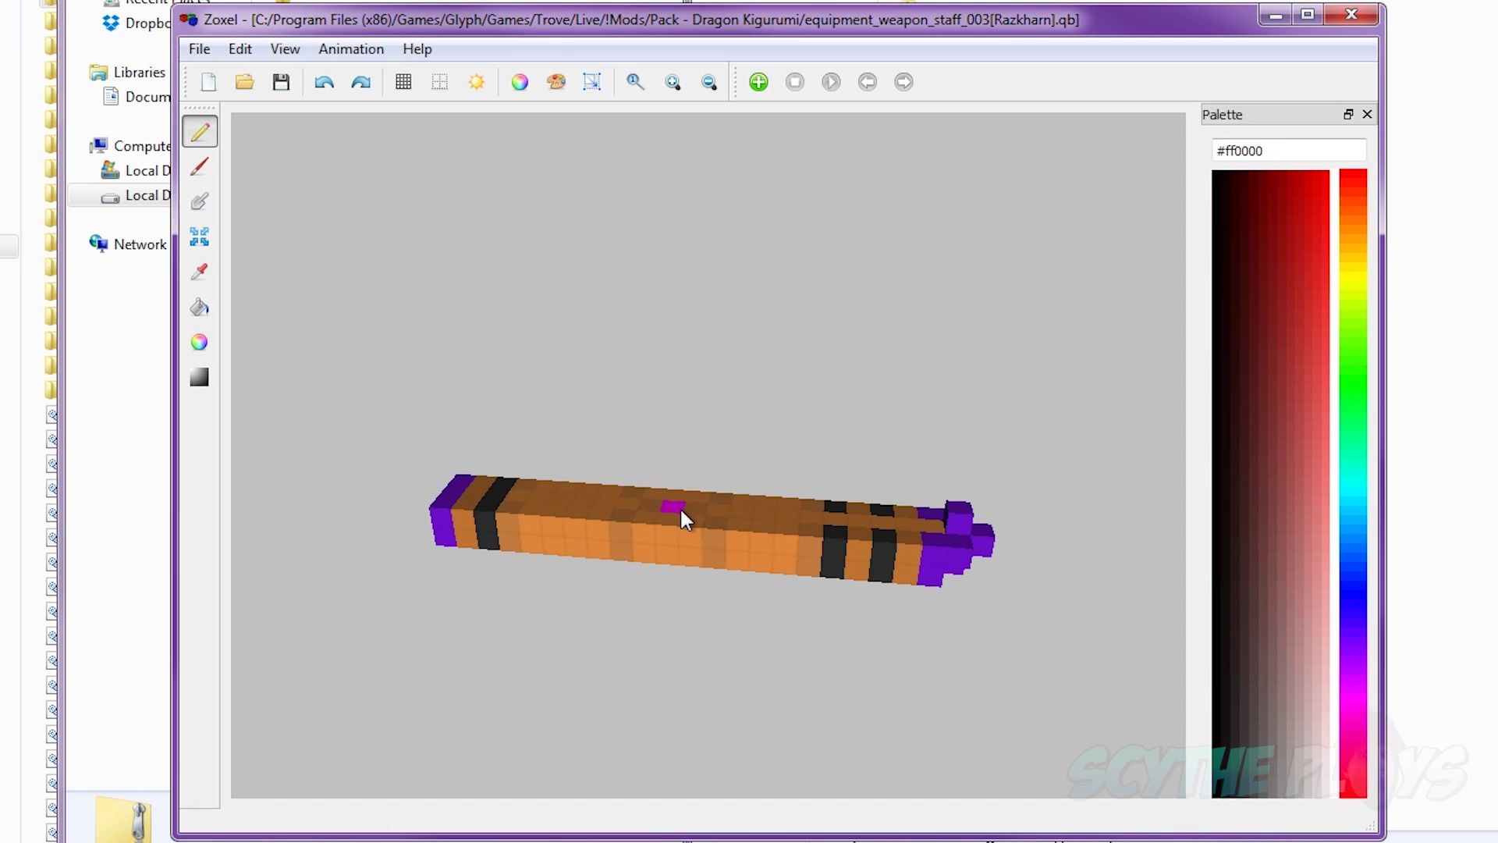
pyautogui.moveTo(681, 509); pyautogui.dragTo(678, 451, button='right')
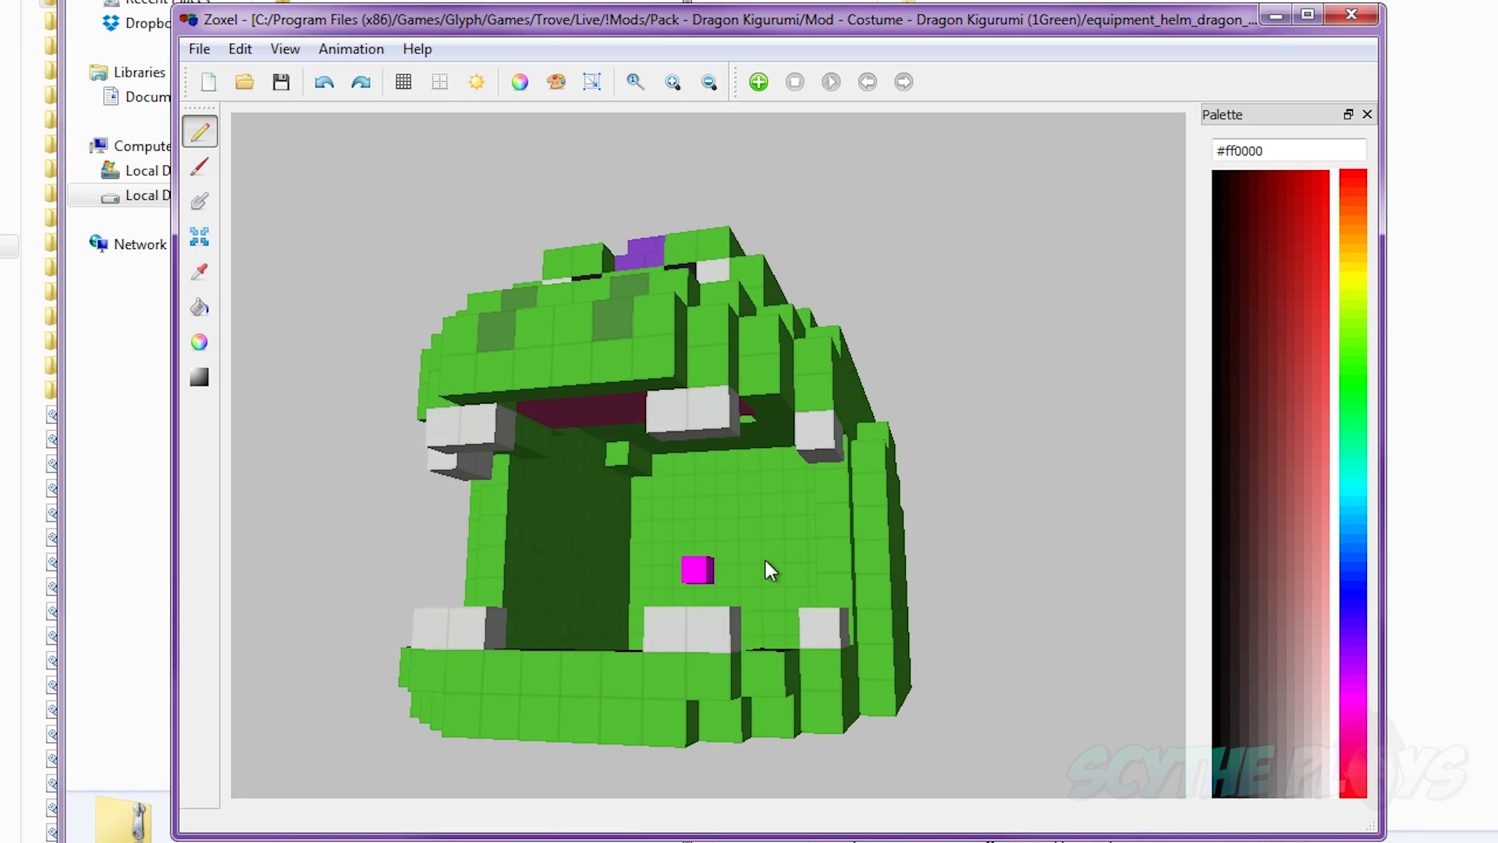
pyautogui.moveTo(765, 560); pyautogui.dragTo(752, 587, button='right')
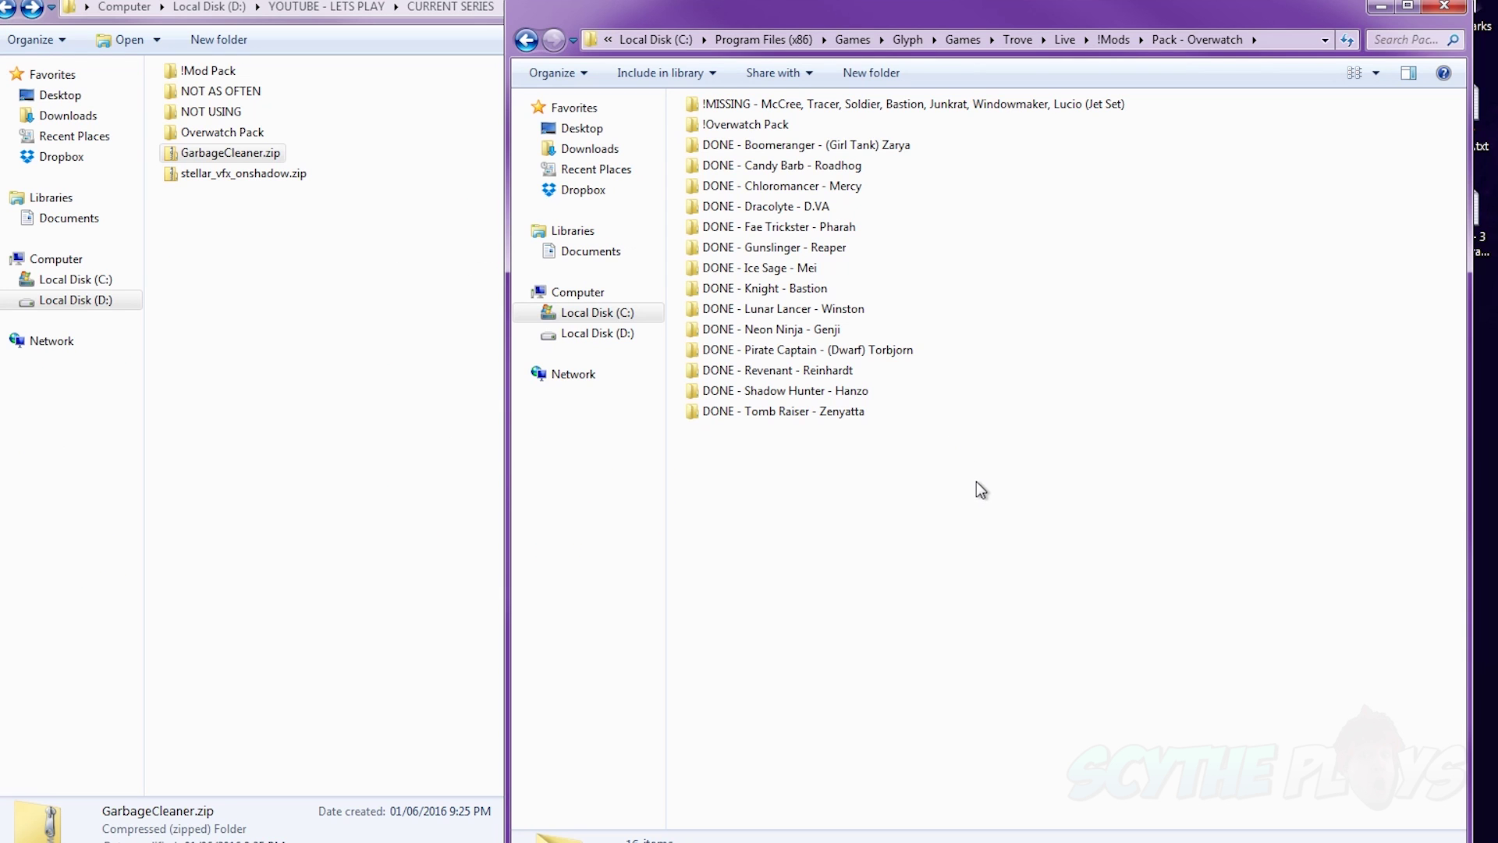
# In Windows Explorer, review the blueprint files of the Boomeranger Zarya and Gunslinger Reaper mods in Pack - Overwatch
pyautogui.doubleClick(864, 145)
pyautogui.doubleClick(726, 104)
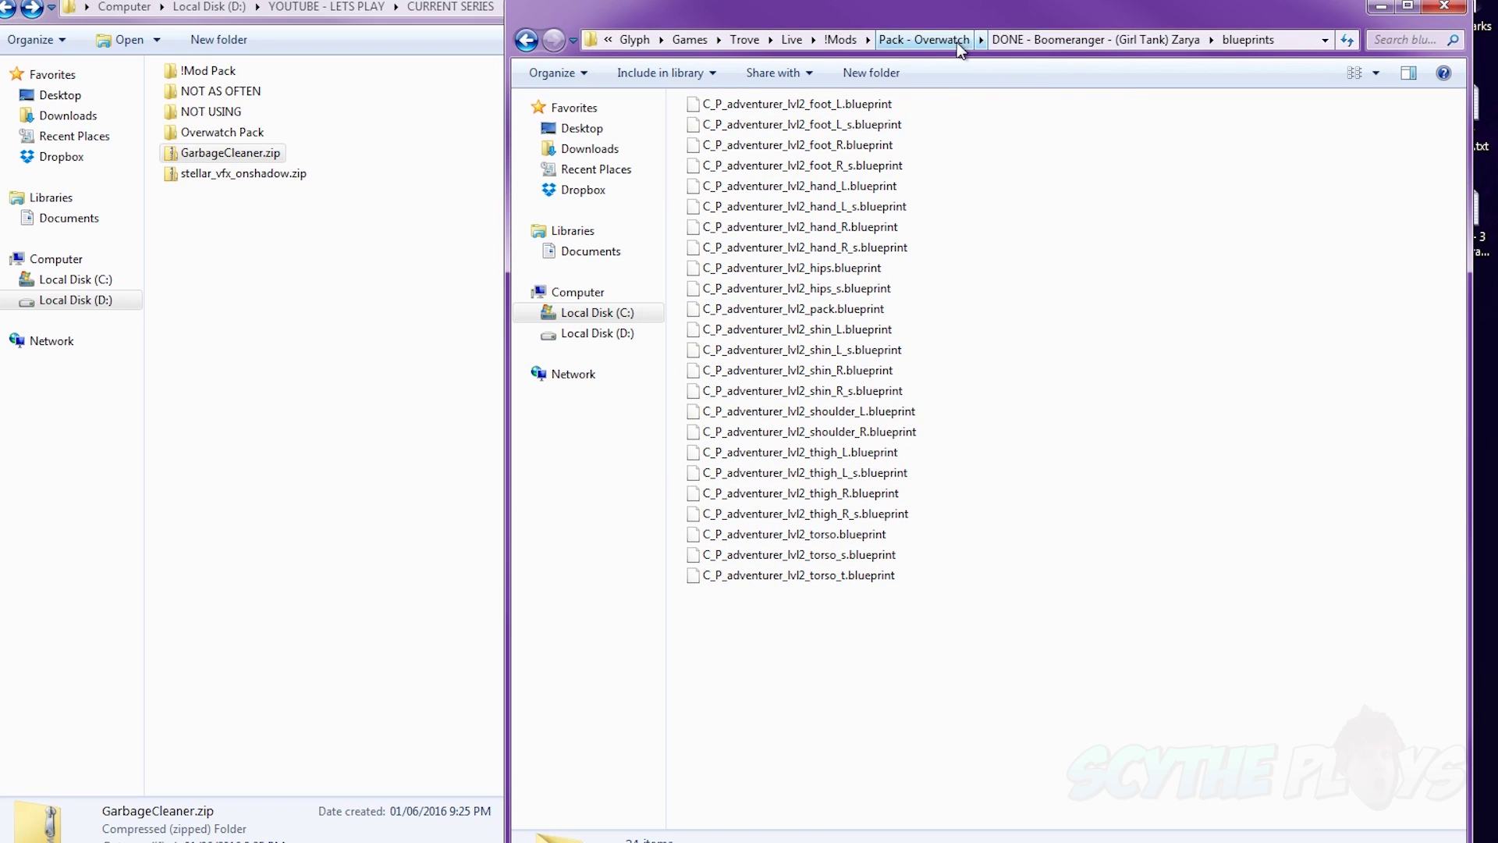
pyautogui.click(924, 39)
pyautogui.doubleClick(753, 248)
pyautogui.doubleClick(726, 103)
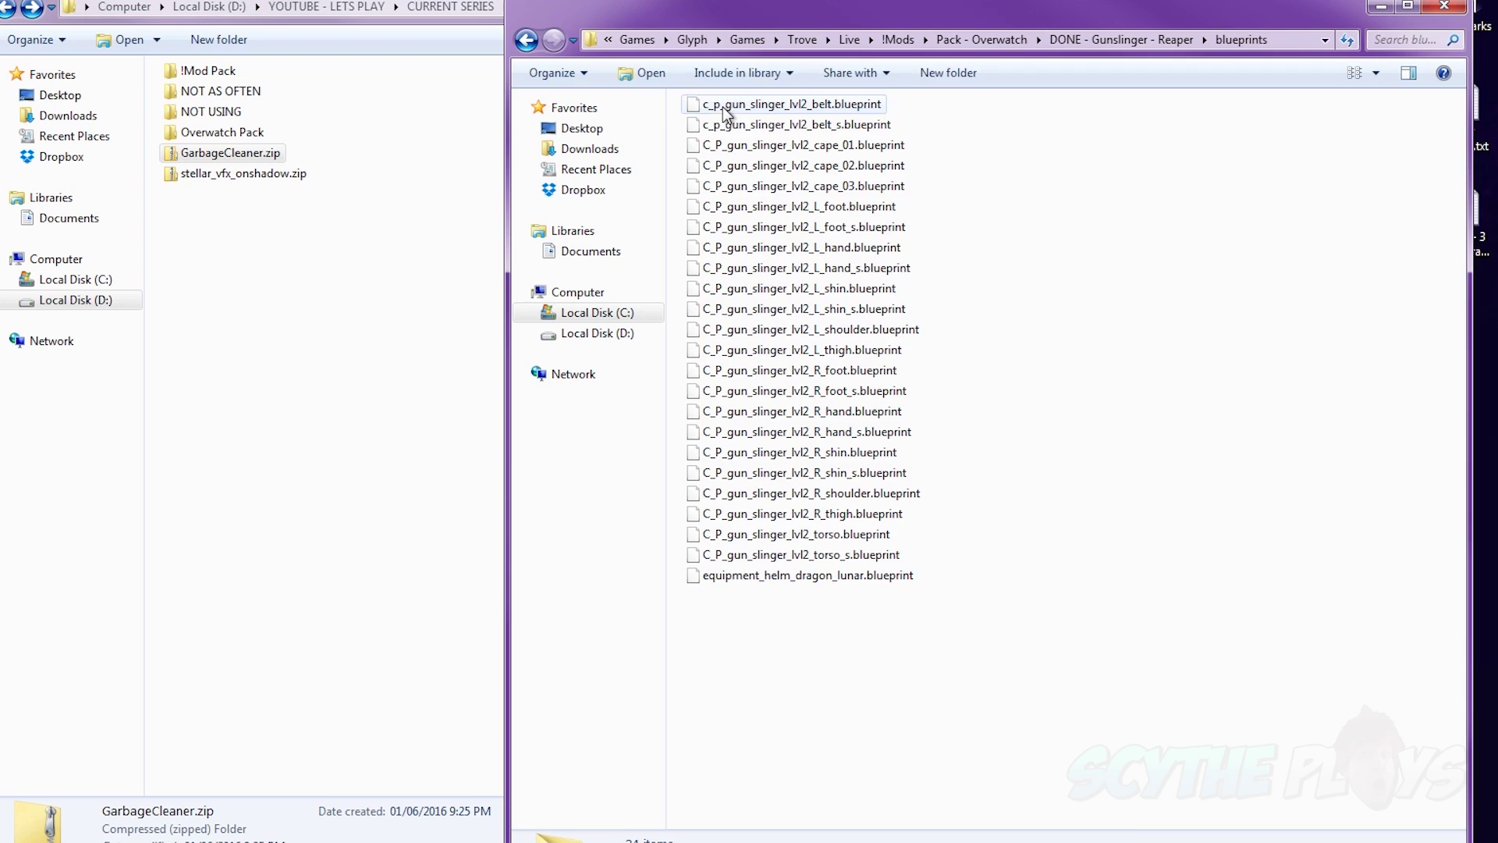
pyautogui.click(901, 39)
pyautogui.doubleClick(767, 599)
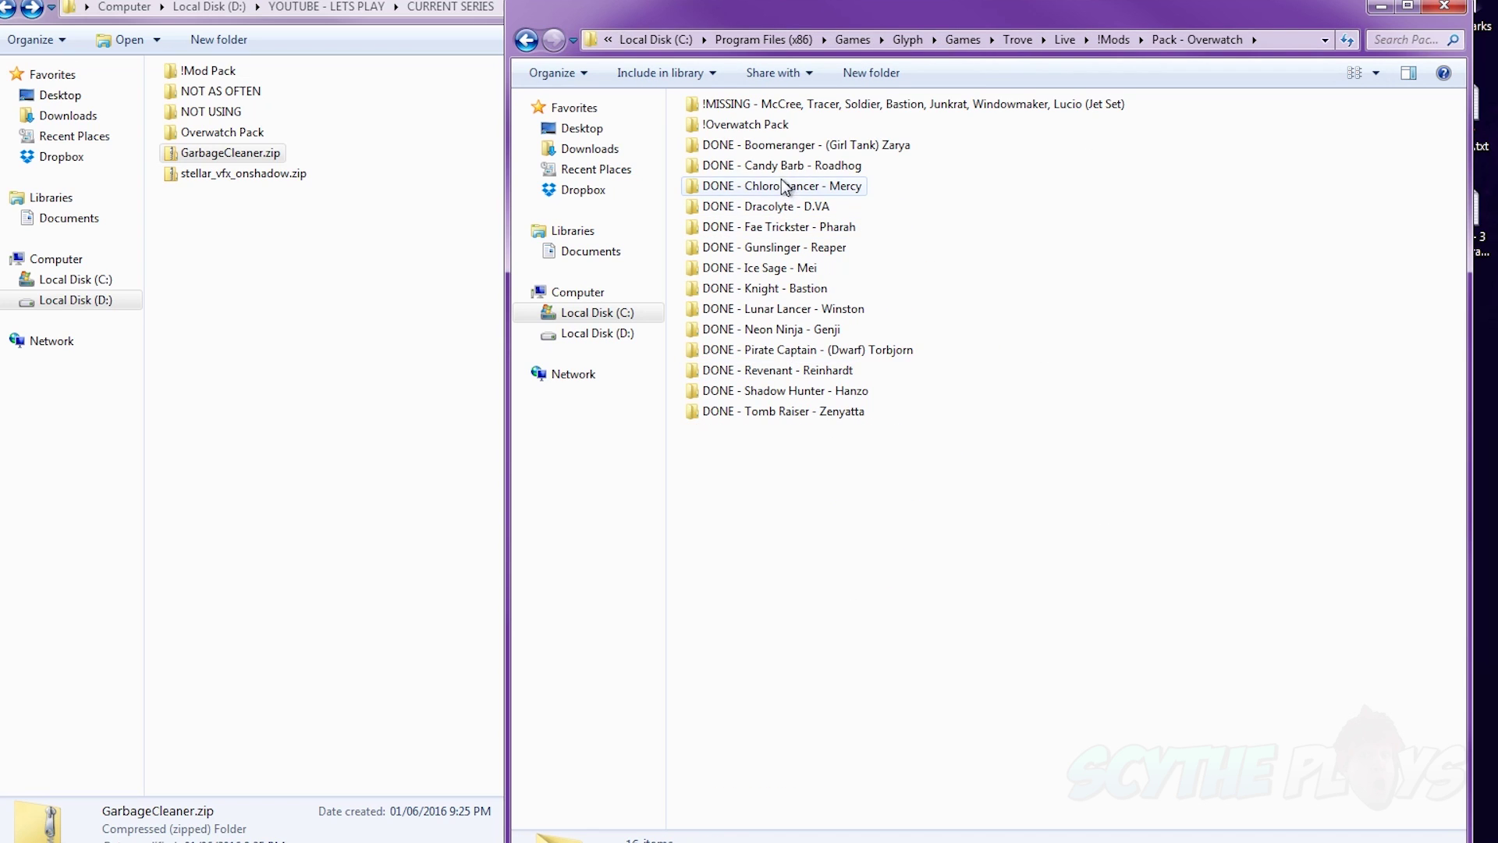
# Look through all the combined blueprint files in the !Overwatch Pack folder's blueprints subfolder
pyautogui.doubleClick(747, 127)
pyautogui.doubleClick(730, 105)
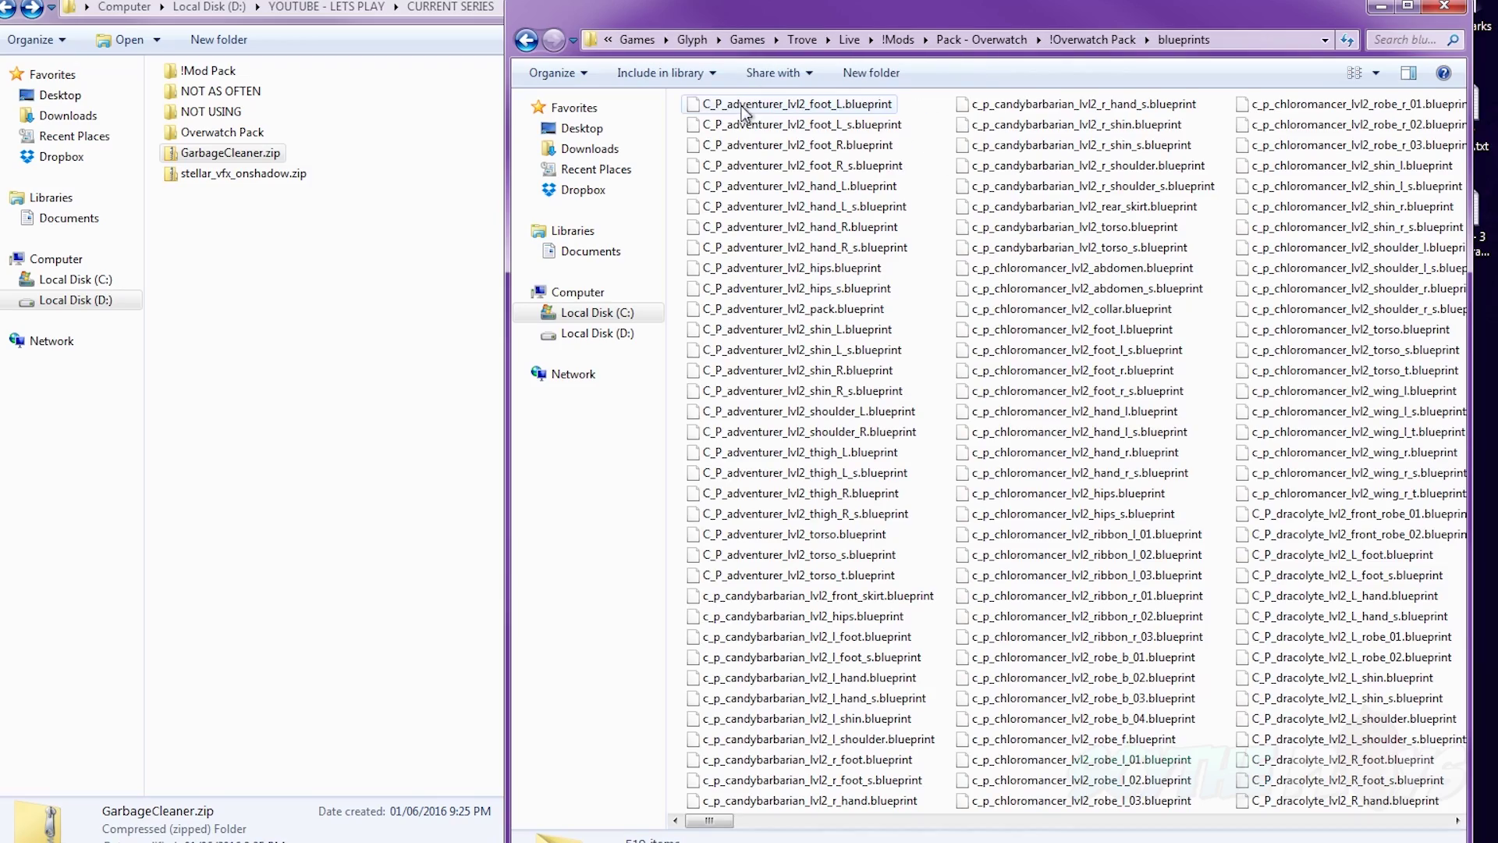
pyautogui.scroll(-8, 1079, 422)
pyautogui.scroll(-4, 1079, 421)
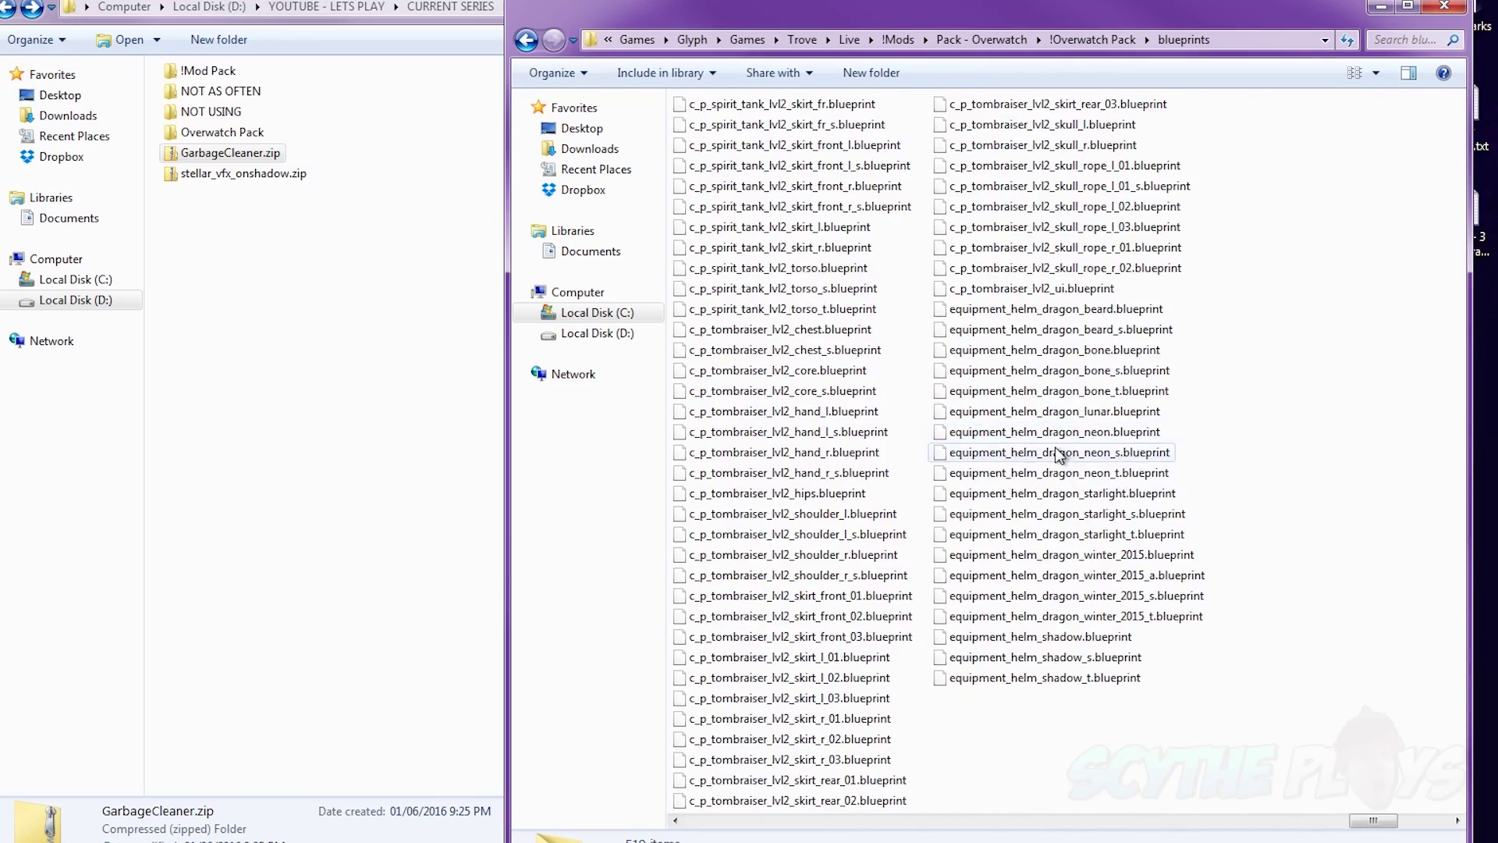
pyautogui.scroll(12, 1057, 451)
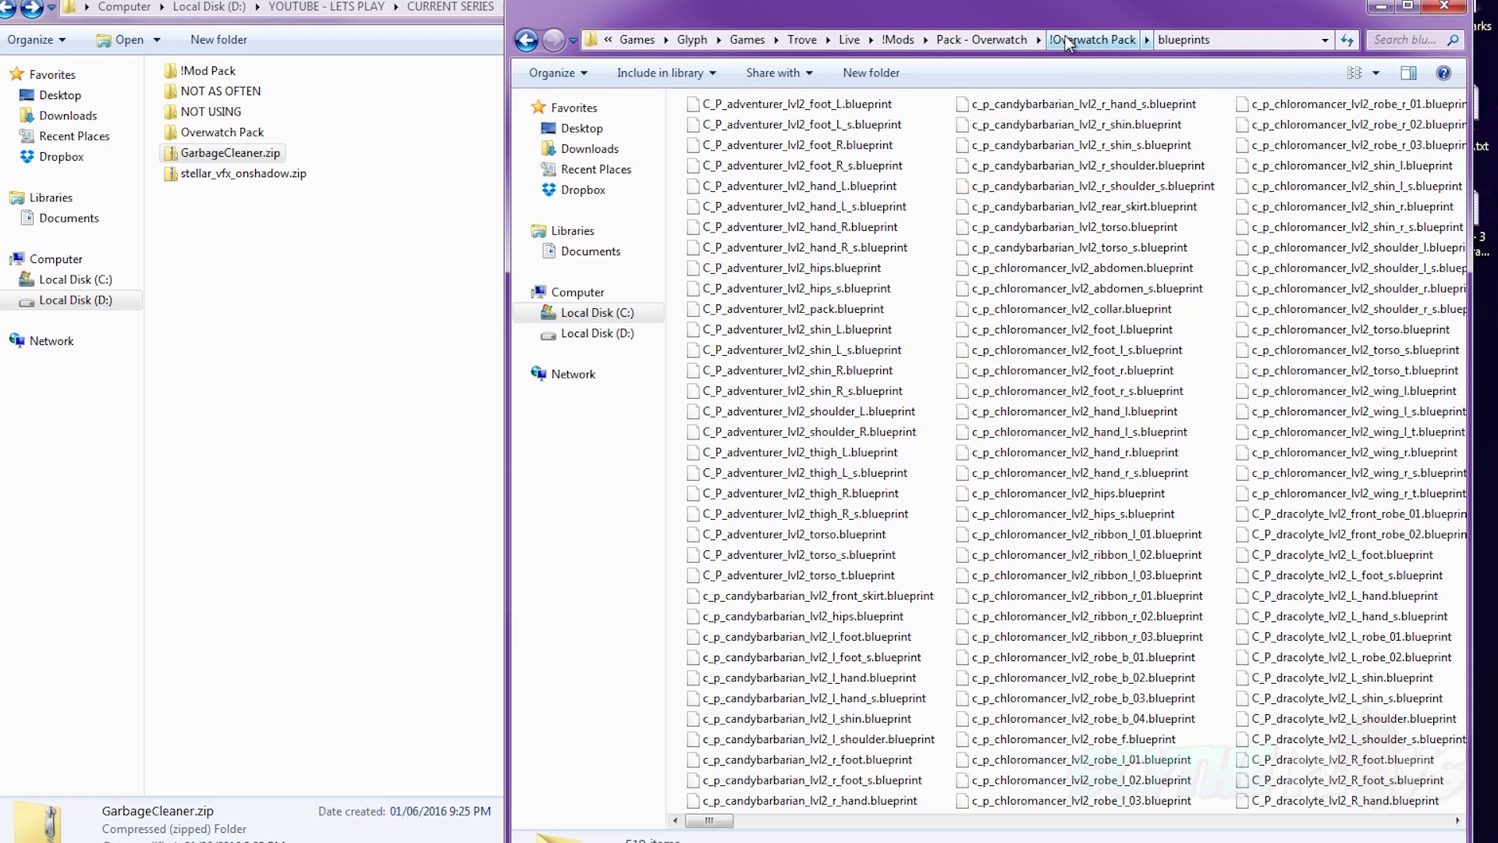
# Compress the blueprints folder in !Overwatch Pack into a zip archive
pyautogui.click(1065, 38)
pyautogui.rightClick(730, 106)
pyautogui.moveTo(989, 355)
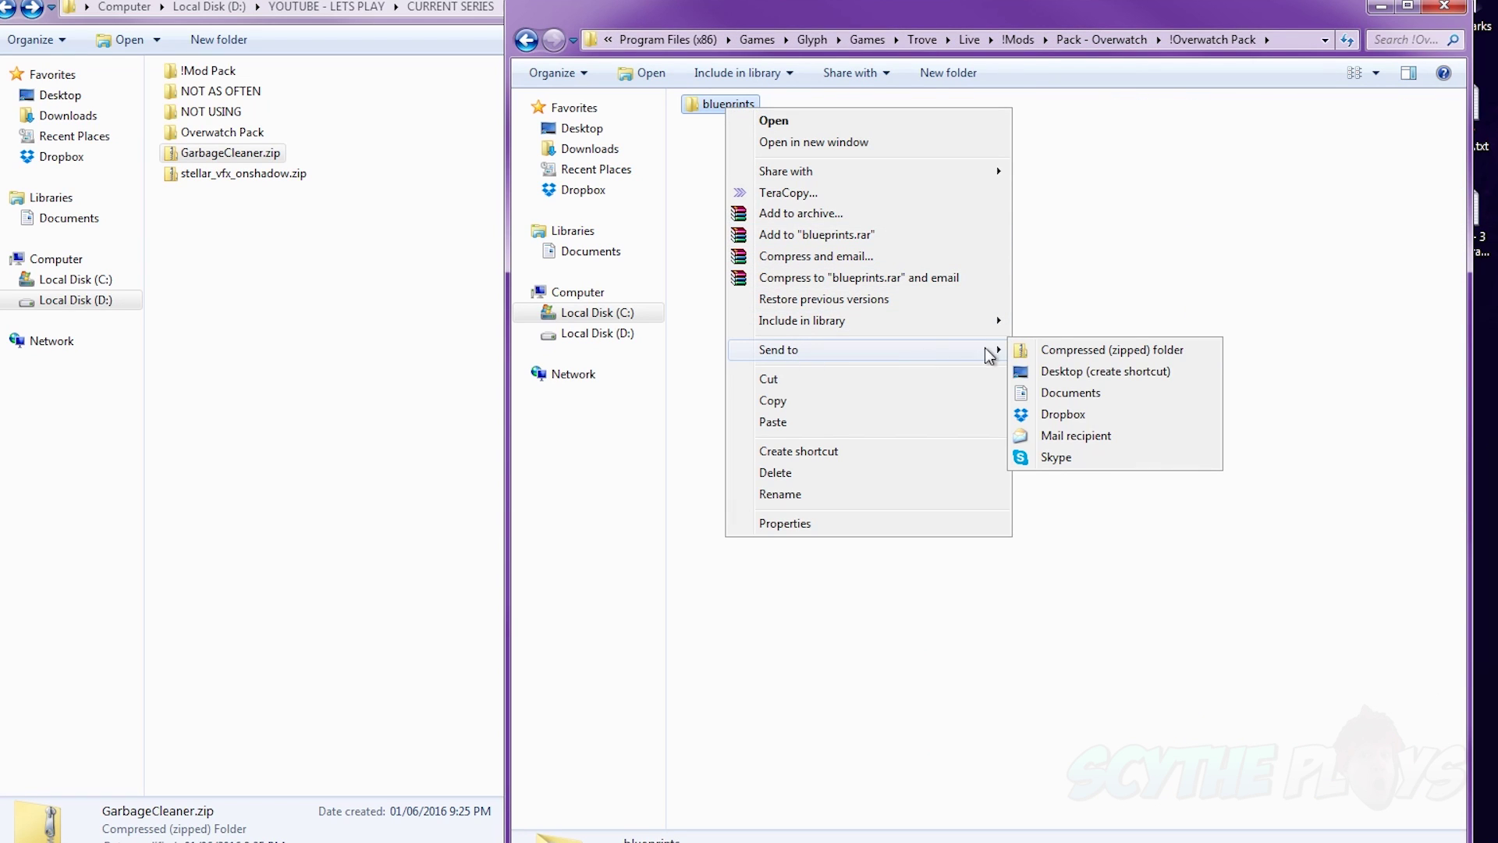